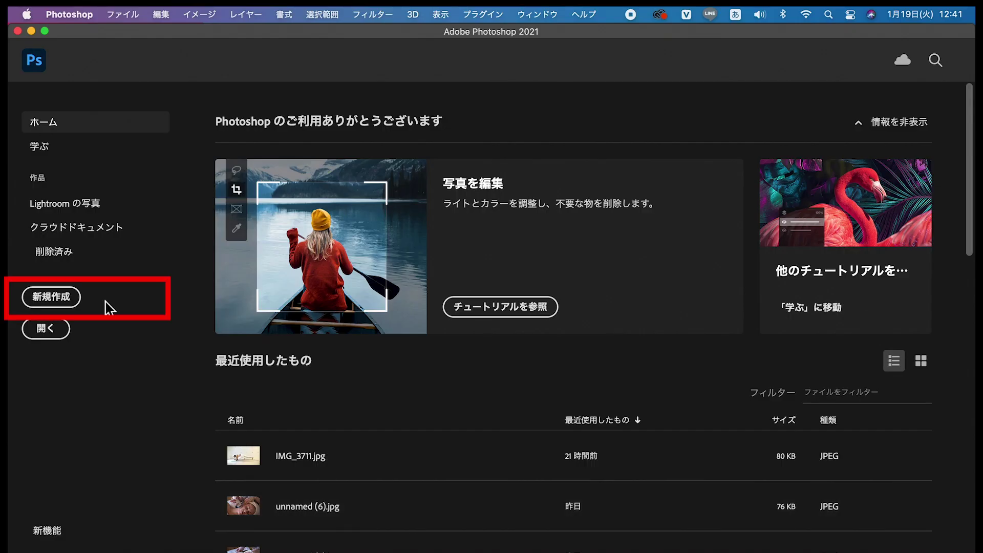
- Create a Web preset document, 1980 × 1080 px, with Artboard enabled
left_click(63, 305)
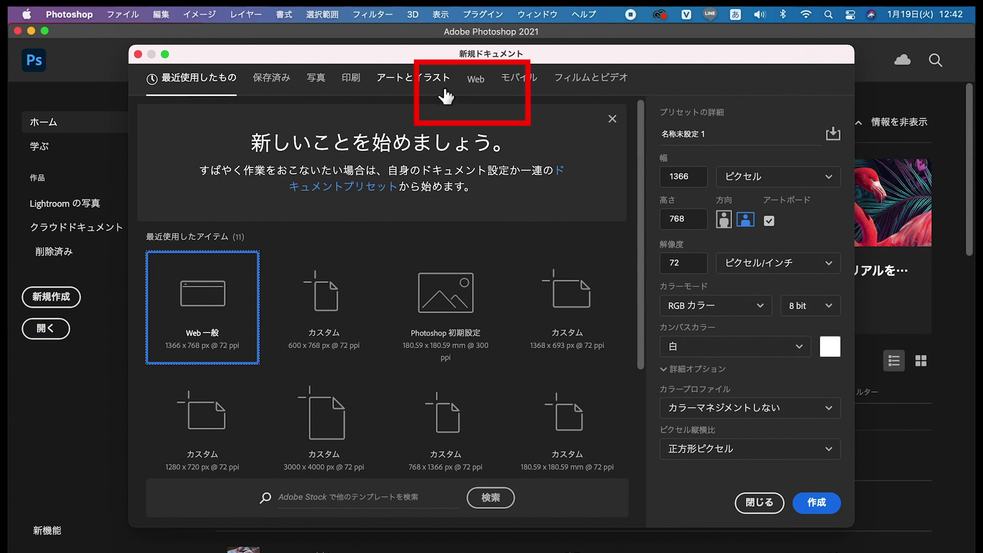
left_click(477, 83)
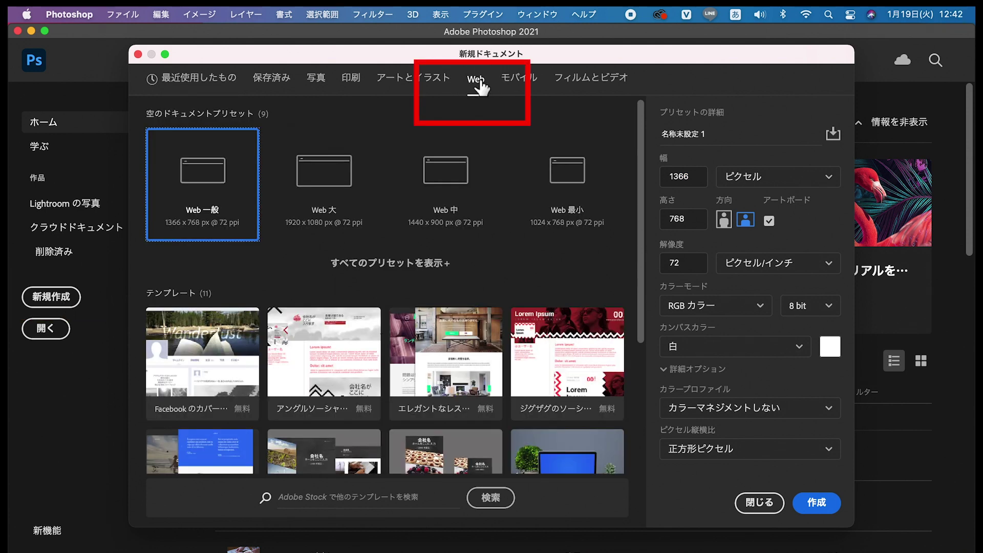
double_click(663, 177)
type("198")
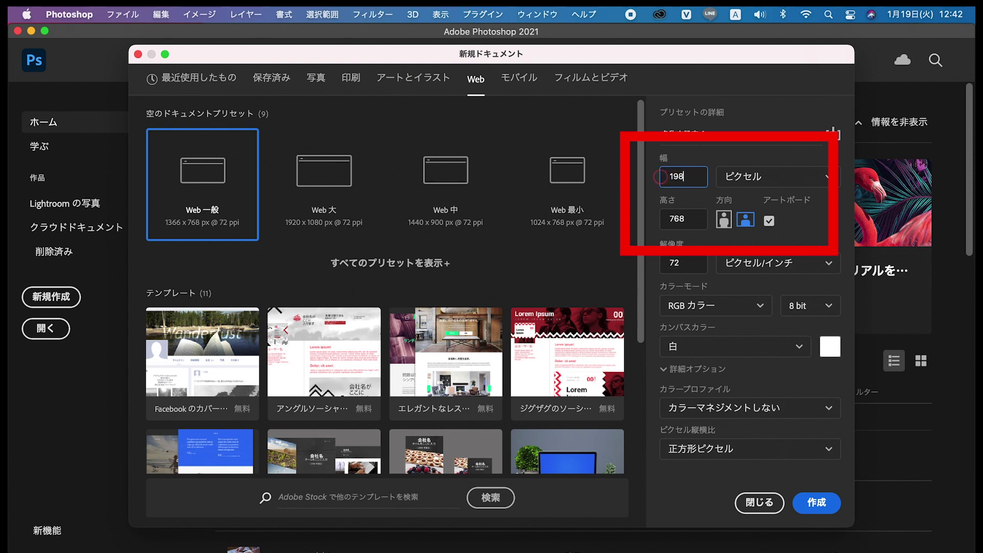
type("0")
double_click(681, 219)
type("1")
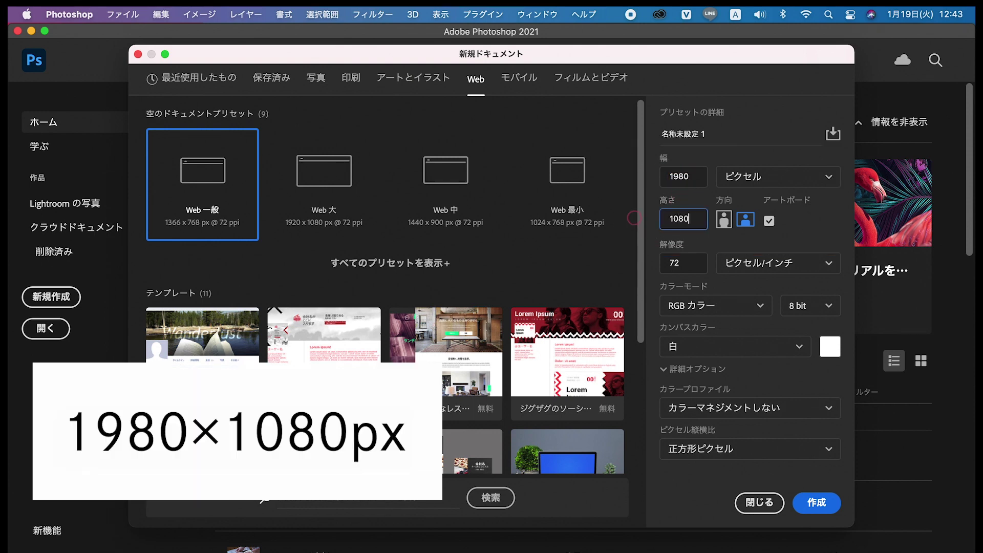
left_click(817, 503)
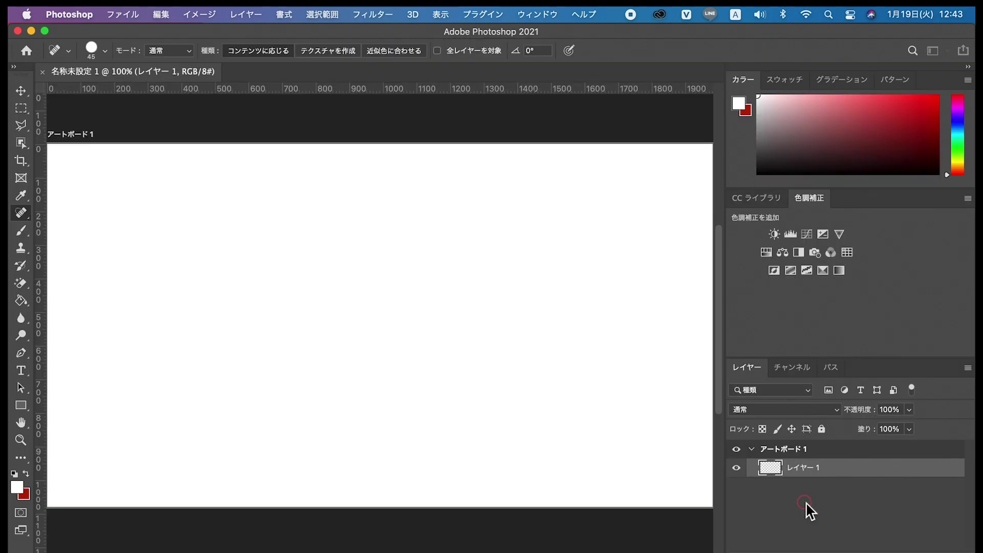
scroll(545, 330, "down", 2)
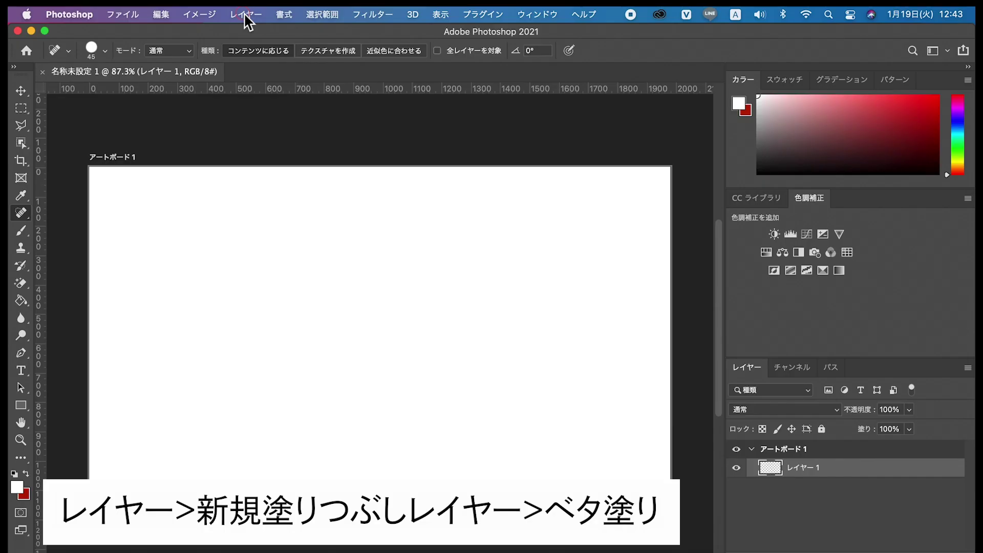
- Add a Solid Color fill layer in pale beige #dad8c7
left_click(246, 15)
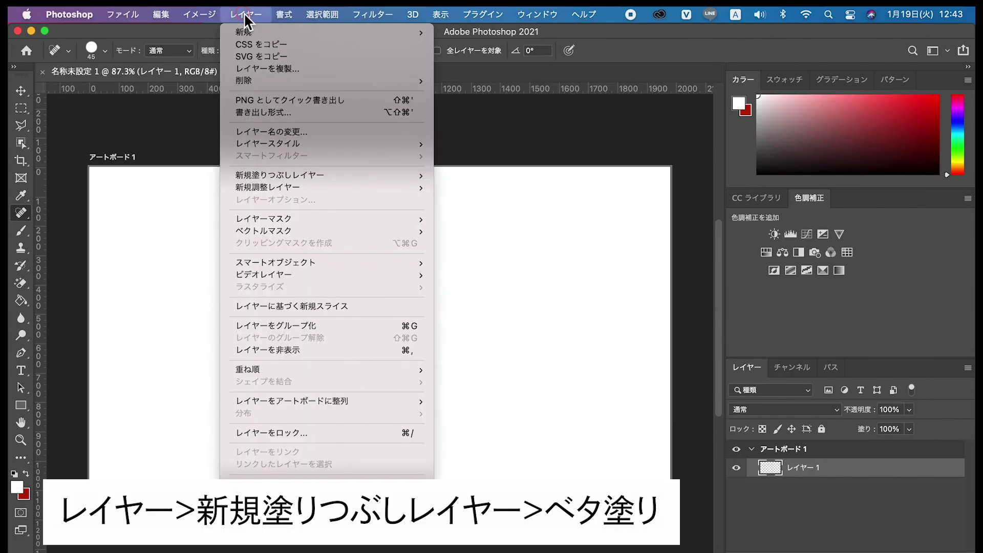
left_click(266, 175)
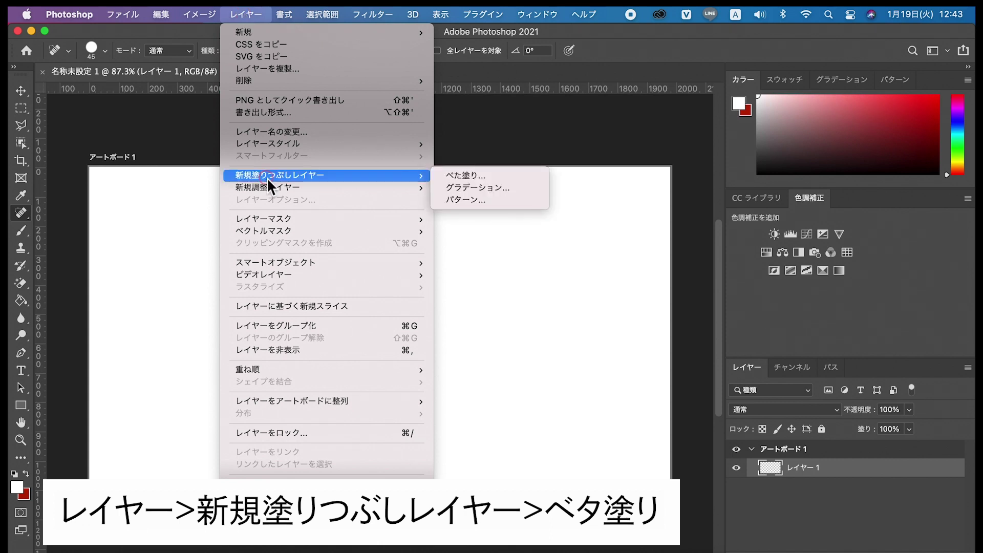
left_click(457, 176)
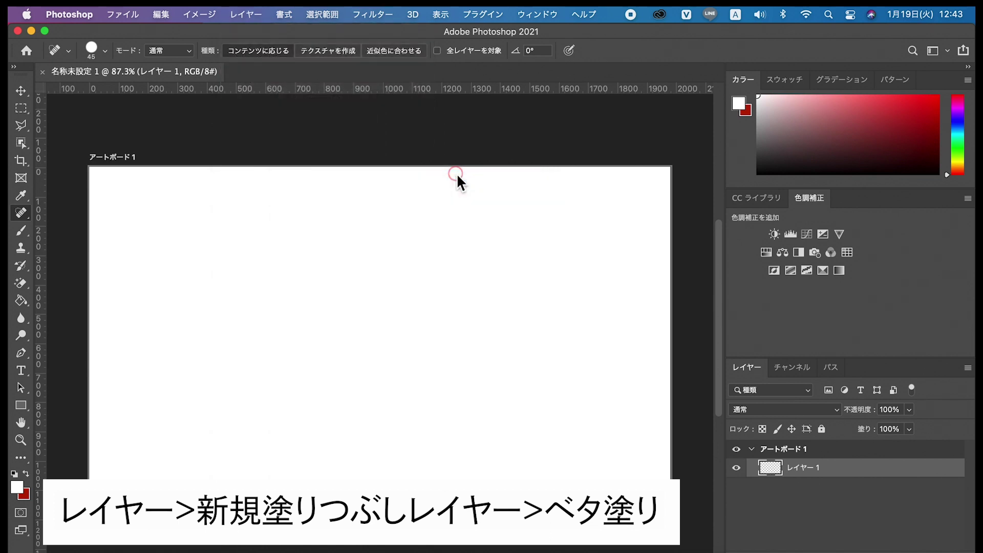
left_click(628, 267)
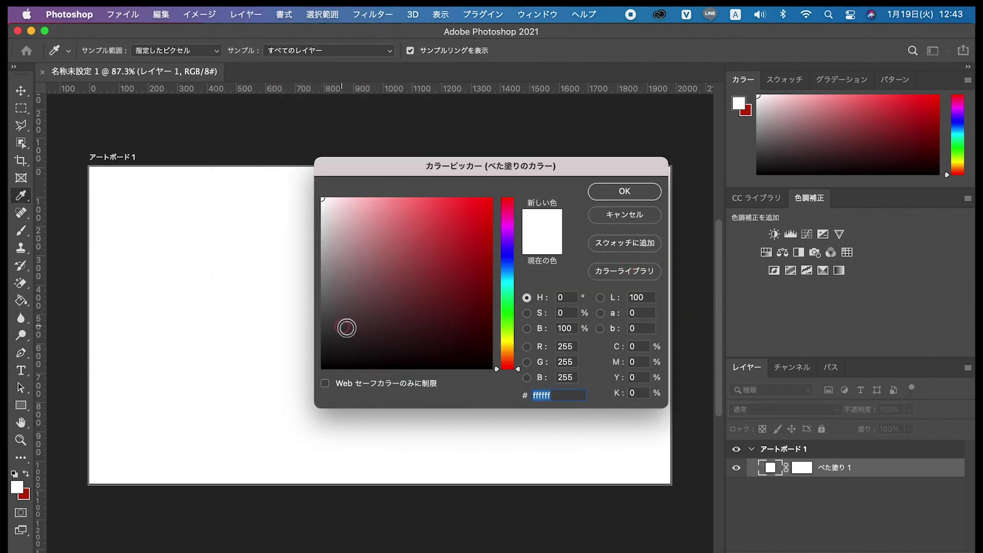
left_click(507, 240)
left_click(507, 296)
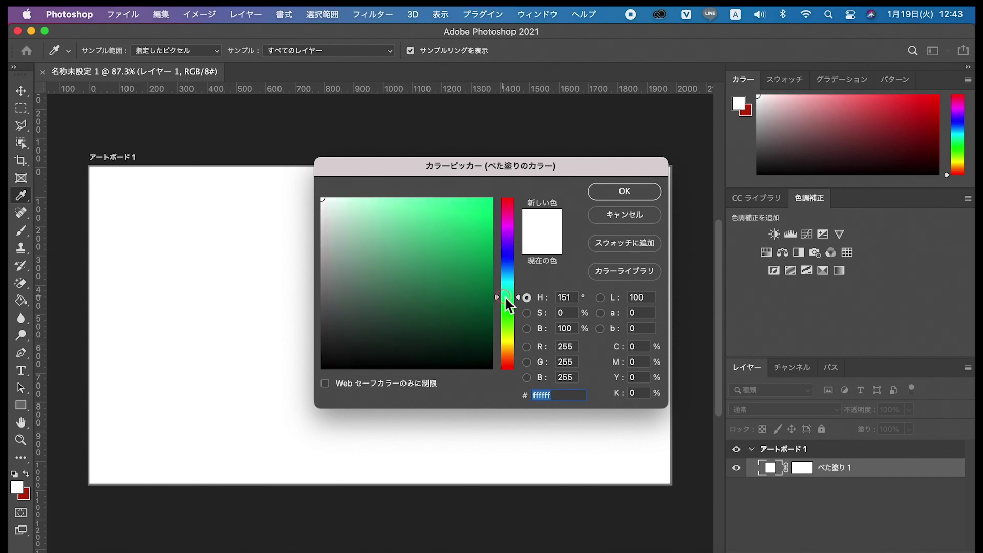
left_click(506, 343)
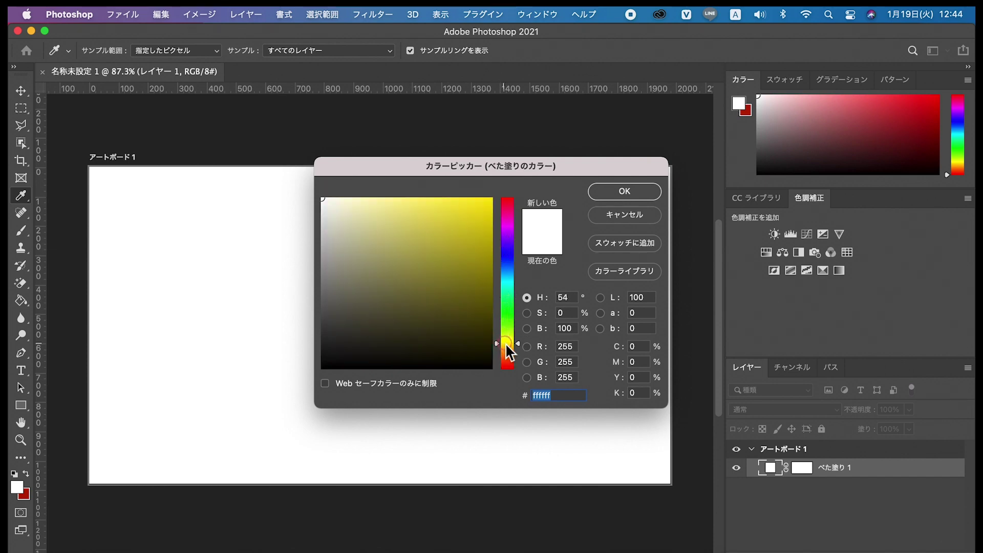
left_click(339, 219)
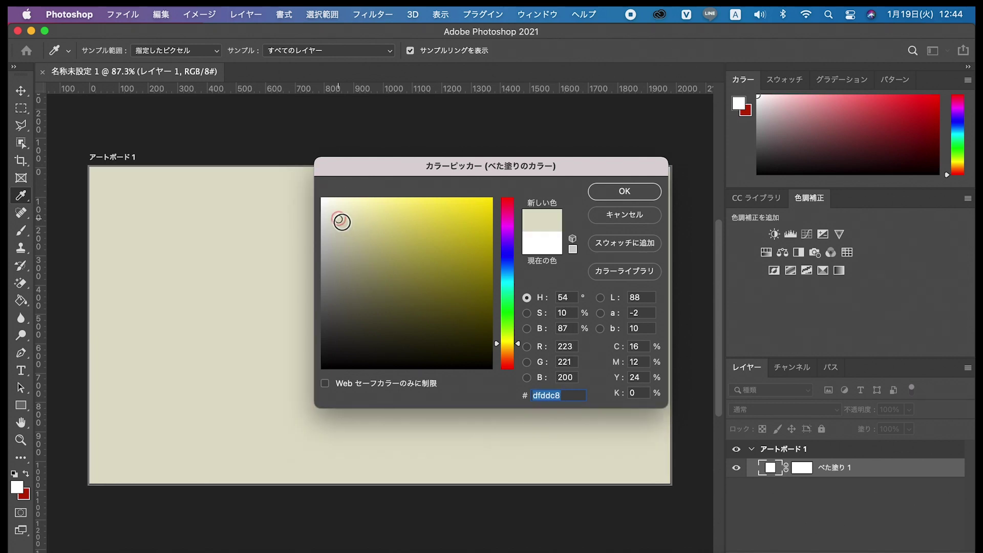
left_click(338, 221)
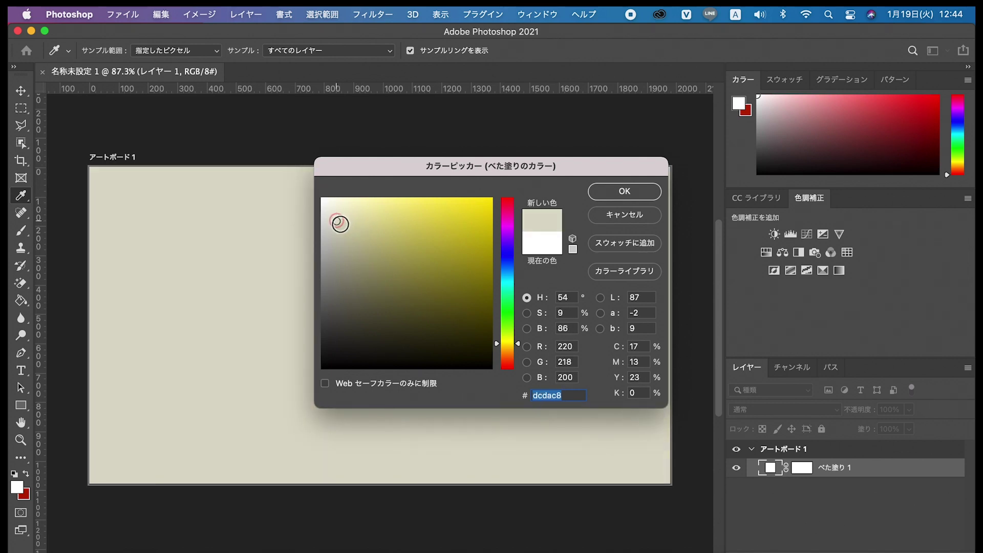
left_click(327, 205)
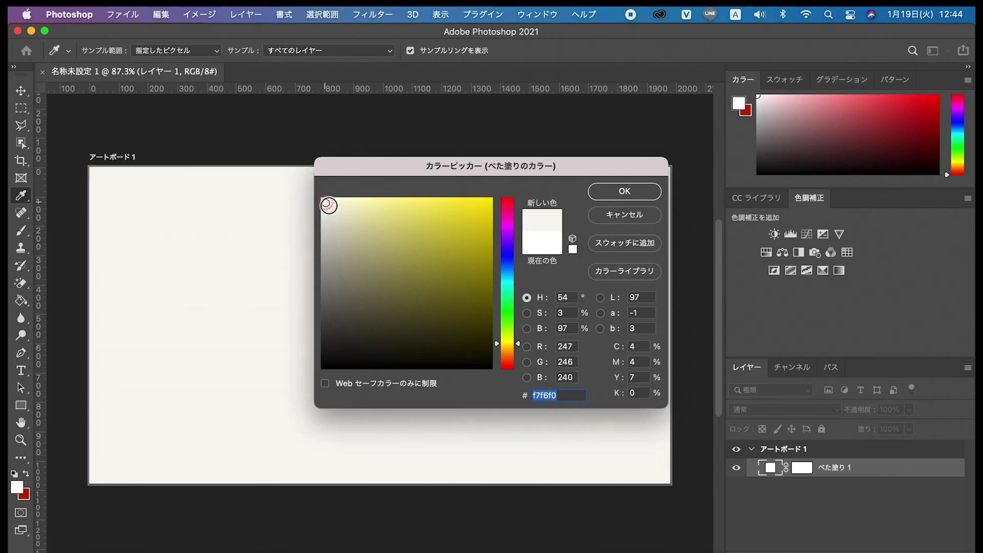
left_click(337, 220)
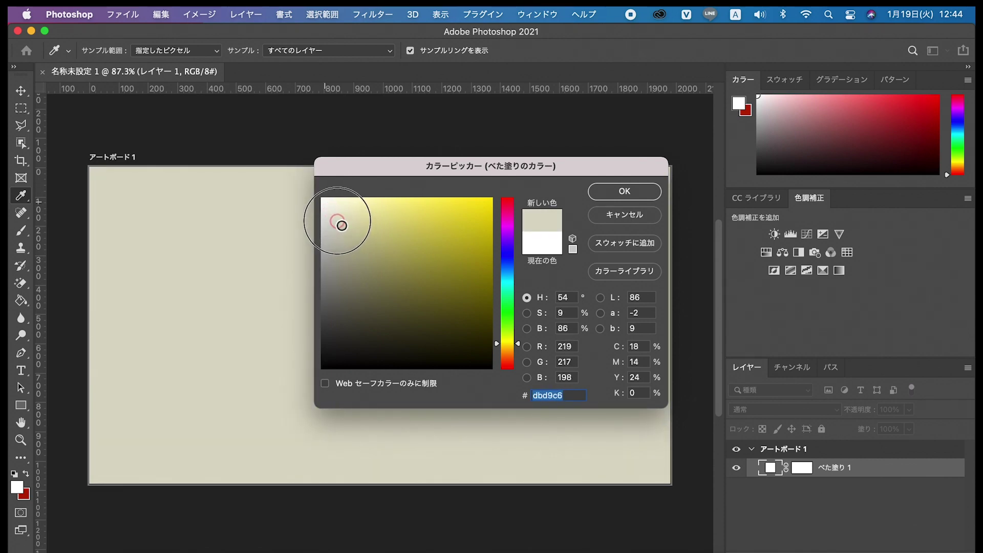
left_click(336, 223)
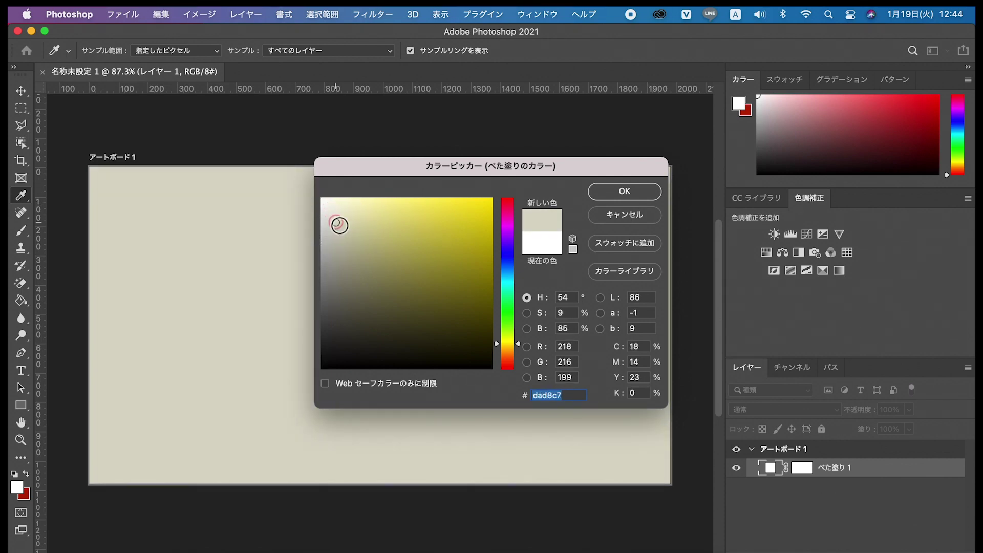
left_click(612, 192)
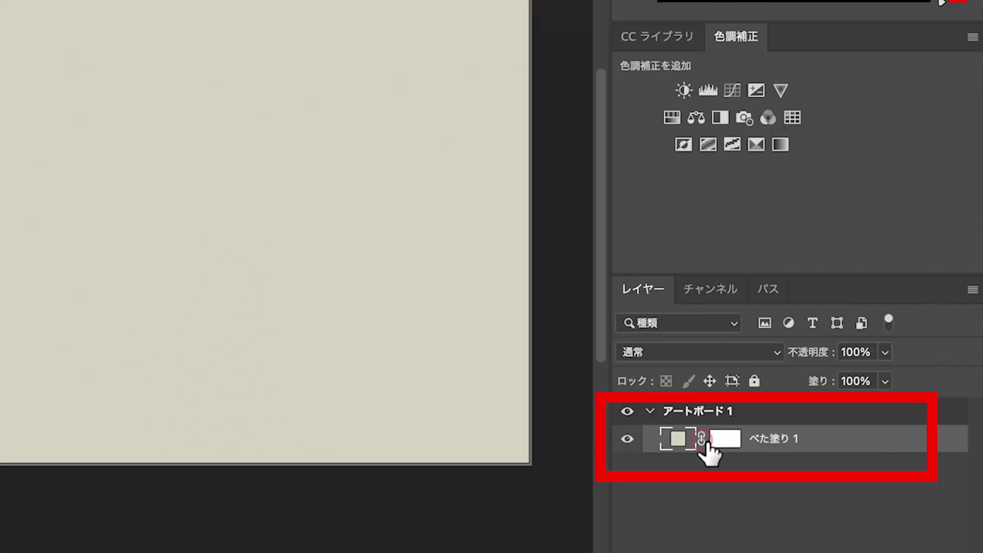
- Rename the beige fill layer to 背景
left_click(807, 469)
double_click(766, 440)
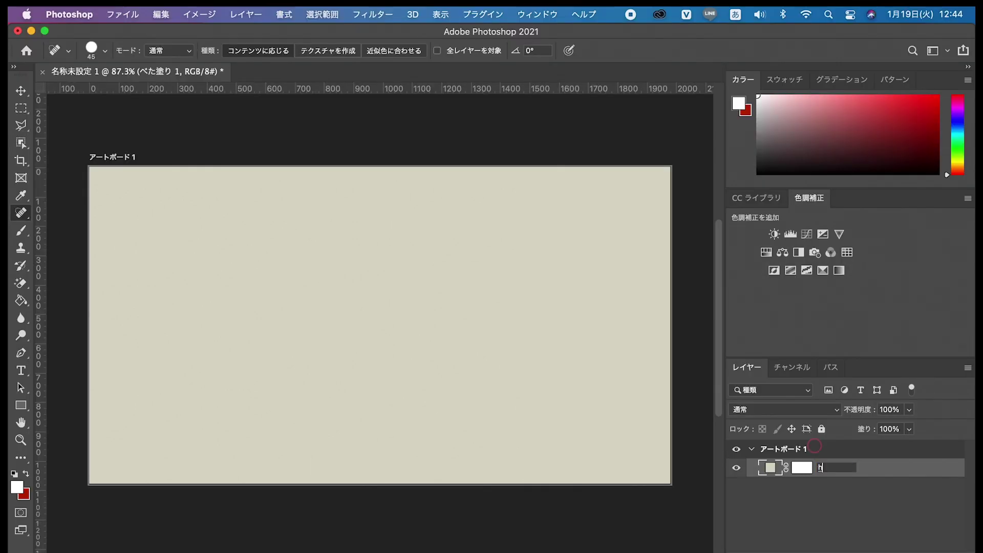
type("背景")
left_click(861, 469)
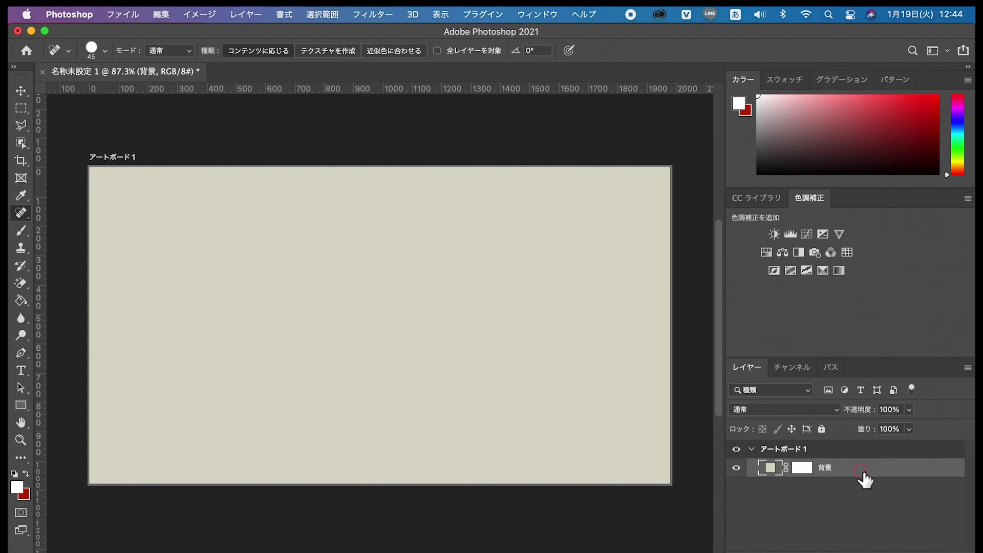
key("b")
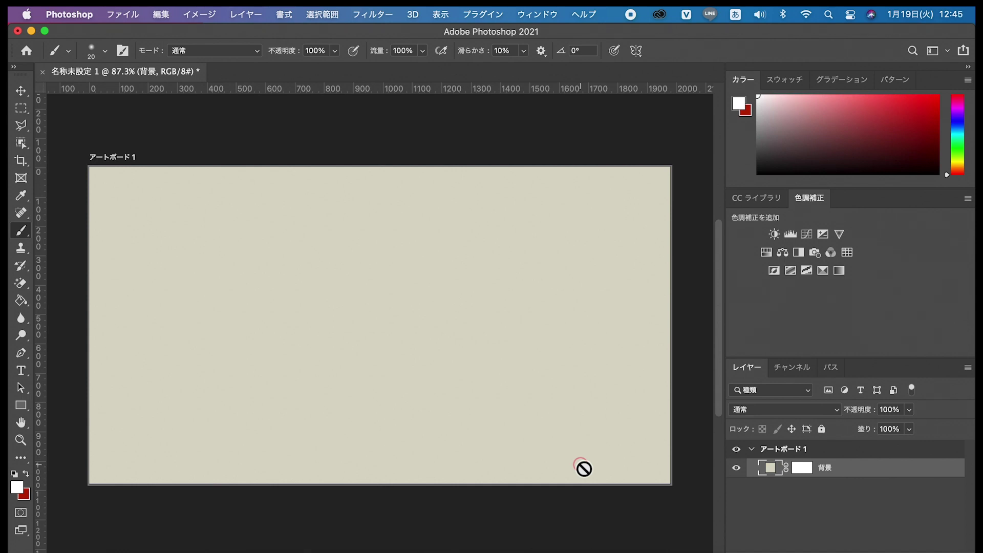
- In Chrome, scroll the paper texture page and choose the 1200px texture size
left_click(352, 552)
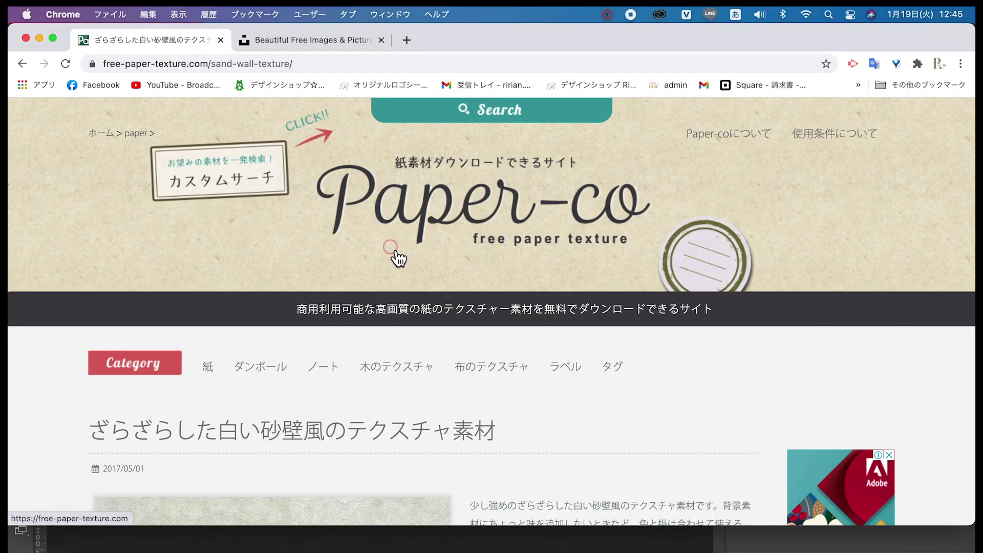
scroll(394, 251, "down", 2)
scroll(393, 250, "down", 1)
scroll(393, 250, "down", 1)
scroll(394, 249, "down", 1)
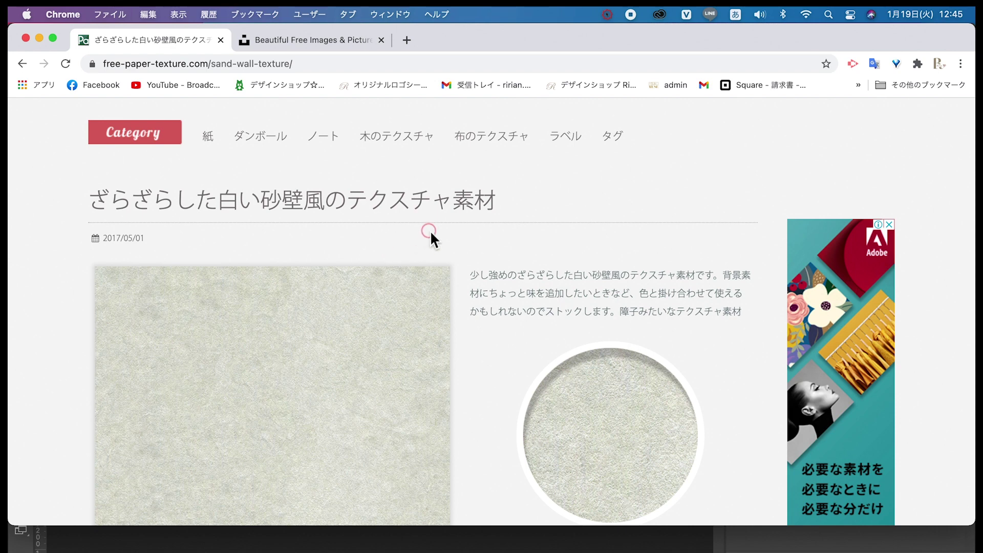
scroll(431, 233, "down", 1)
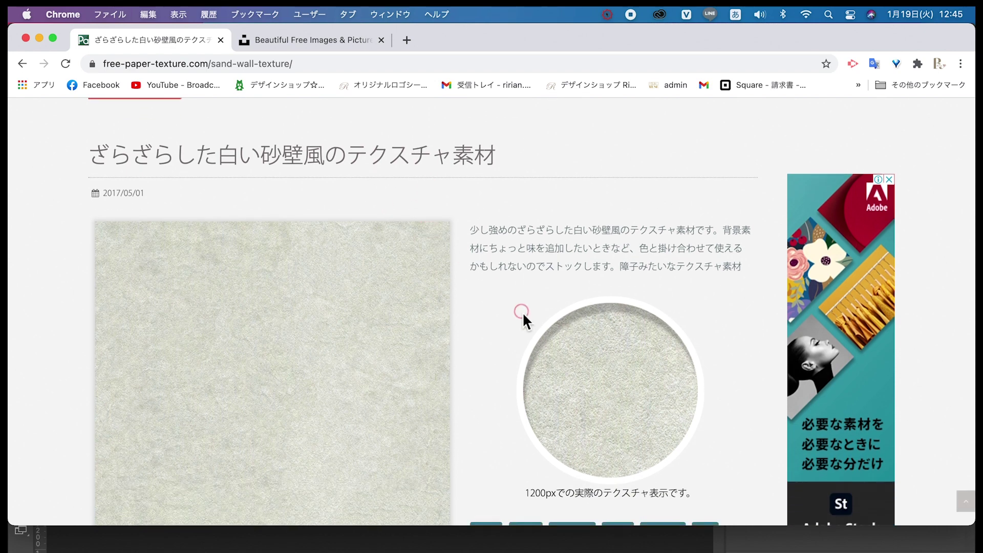
scroll(508, 383, "down", 1)
scroll(508, 383, "down", 2)
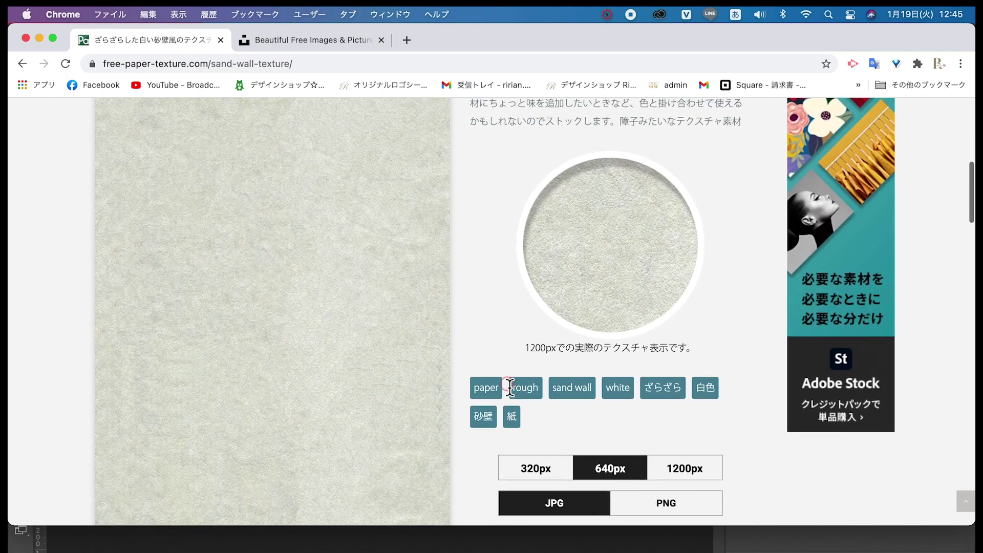
scroll(522, 420, "down", 1)
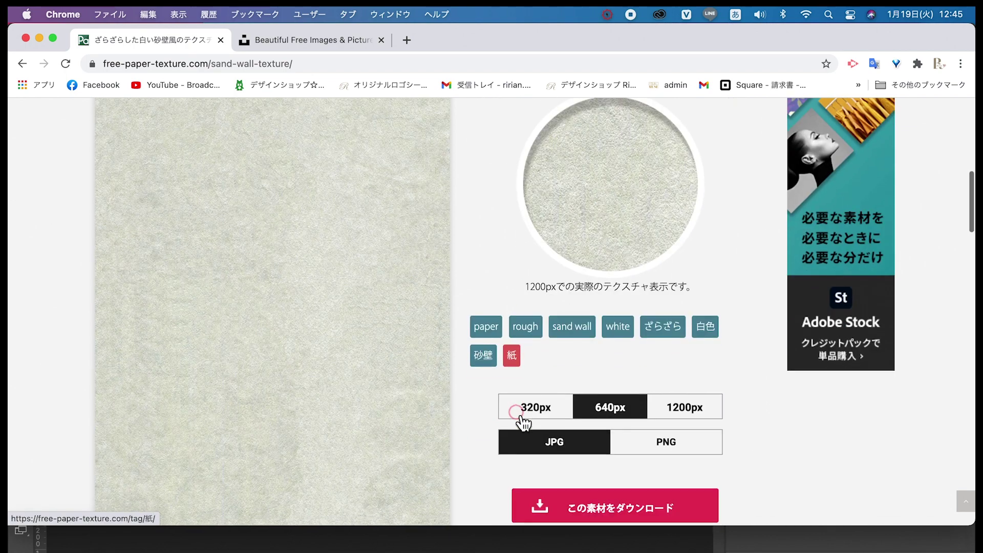
left_click(683, 406)
- Save the full-size texture image p0521_l.jpg to the computer
scroll(683, 412, "down", 1)
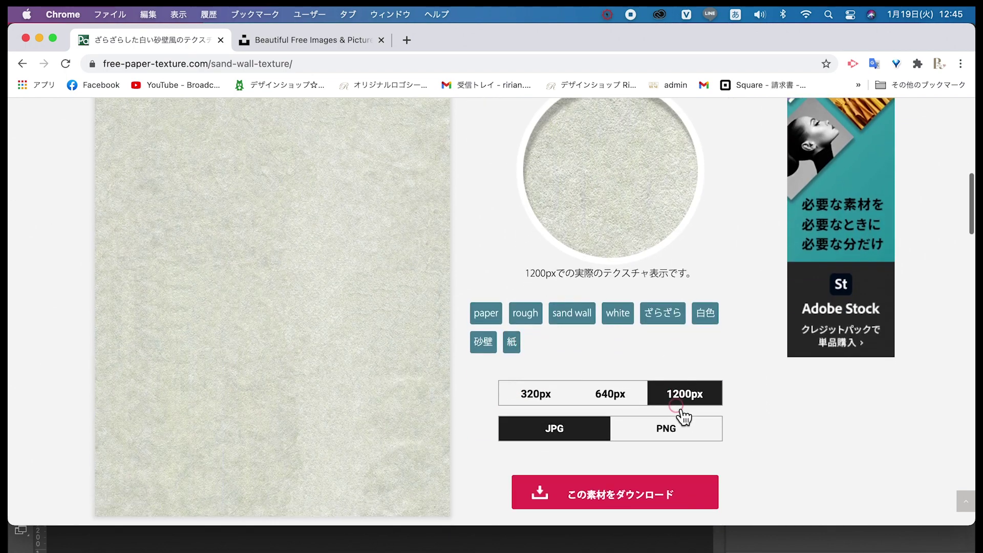
scroll(634, 443, "down", 1)
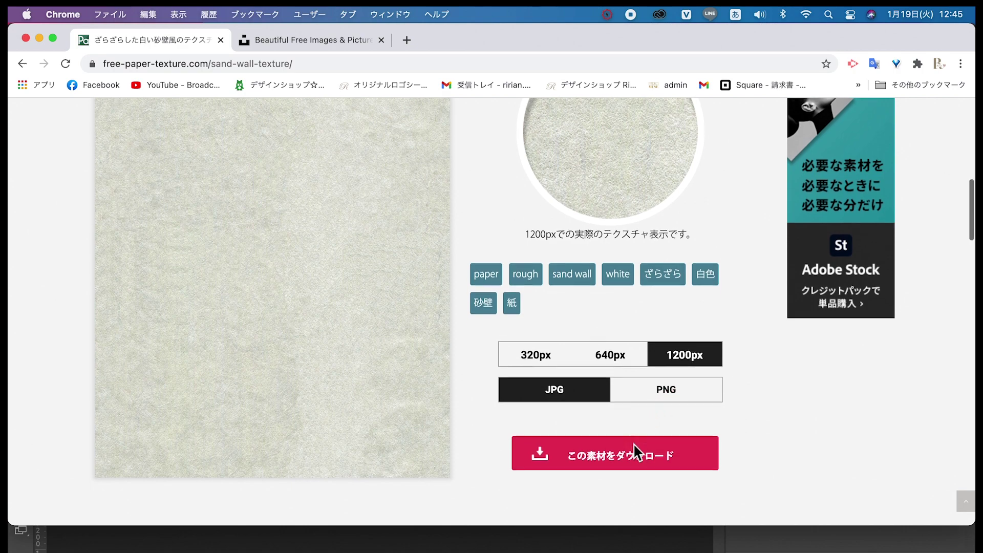
left_click(634, 451)
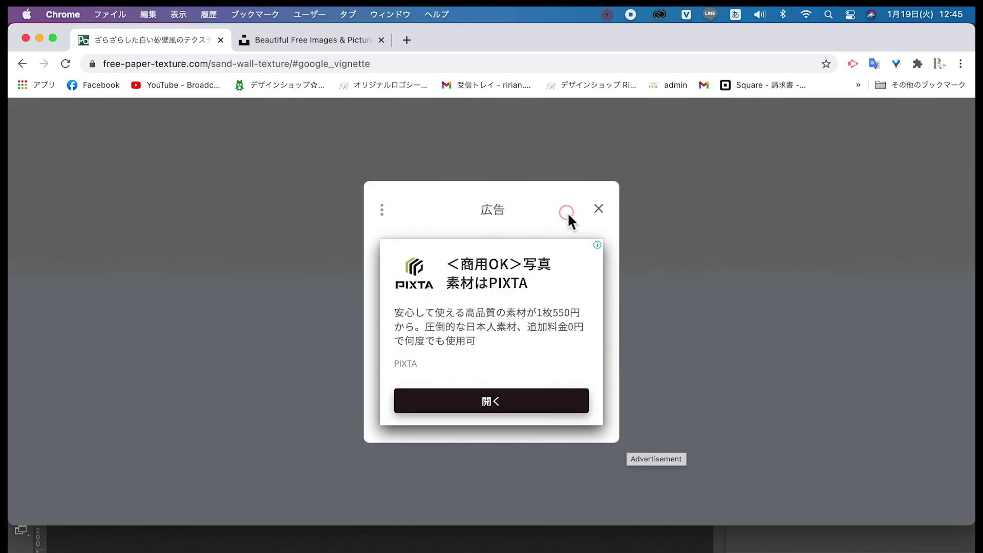
left_click(594, 205)
right_click(521, 265)
left_click(524, 267)
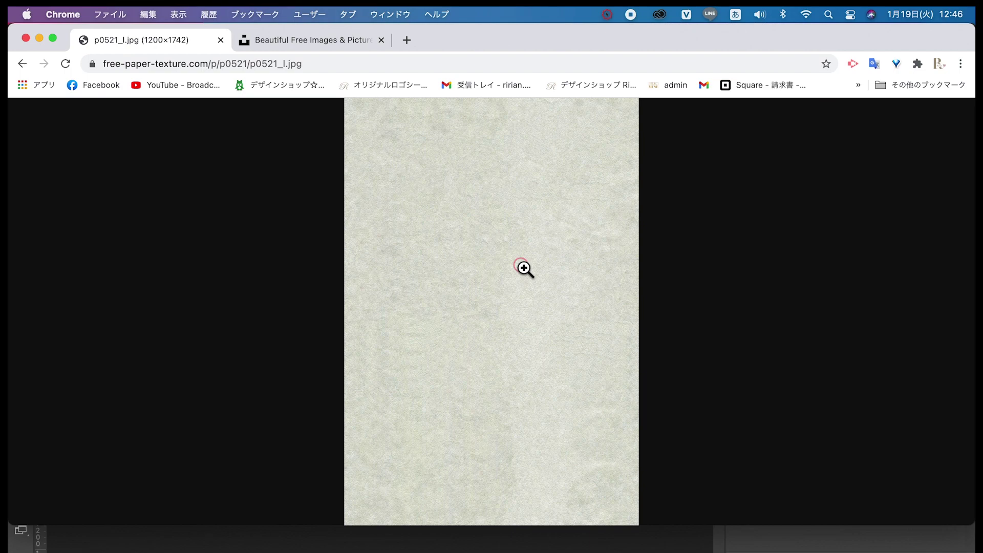
left_click_drag(59, 500, 722, 552)
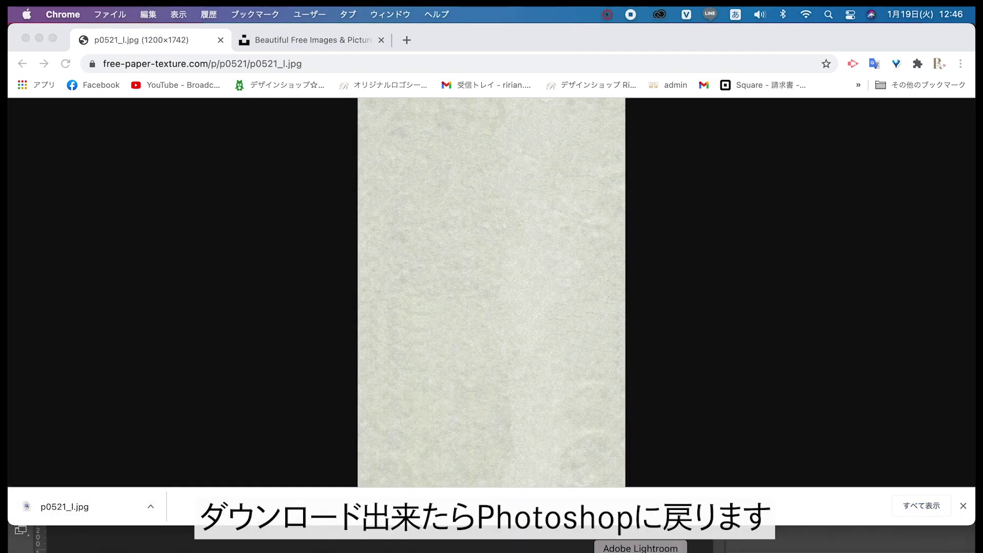
left_click(660, 552)
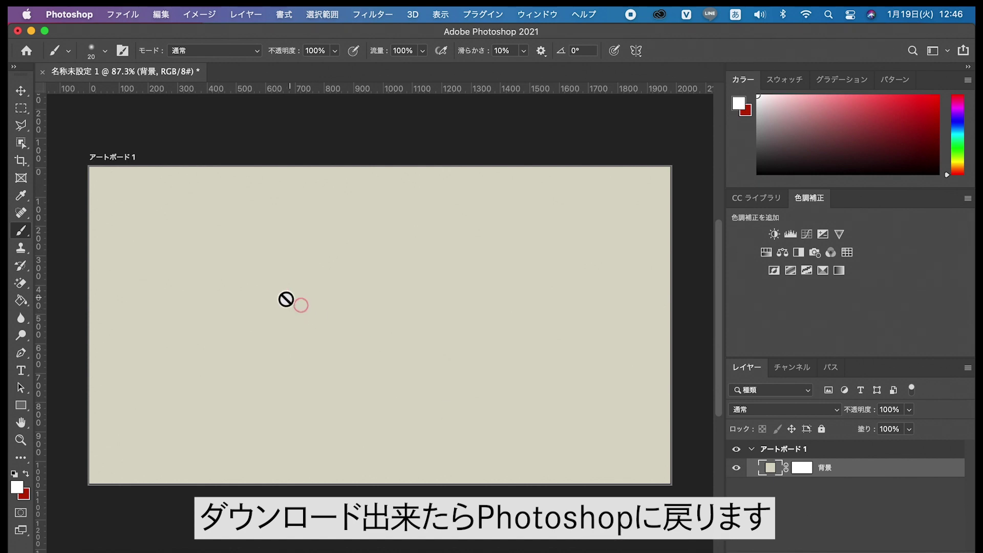
- Open p0521_l.jpg, unlock its background layer, and paste it onto the artboard
left_click(122, 15)
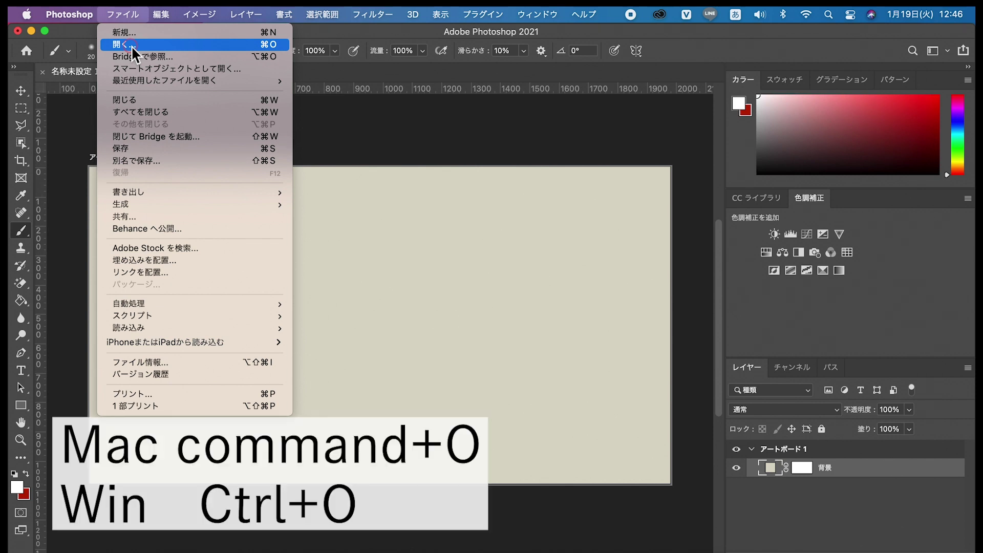
left_click(131, 46)
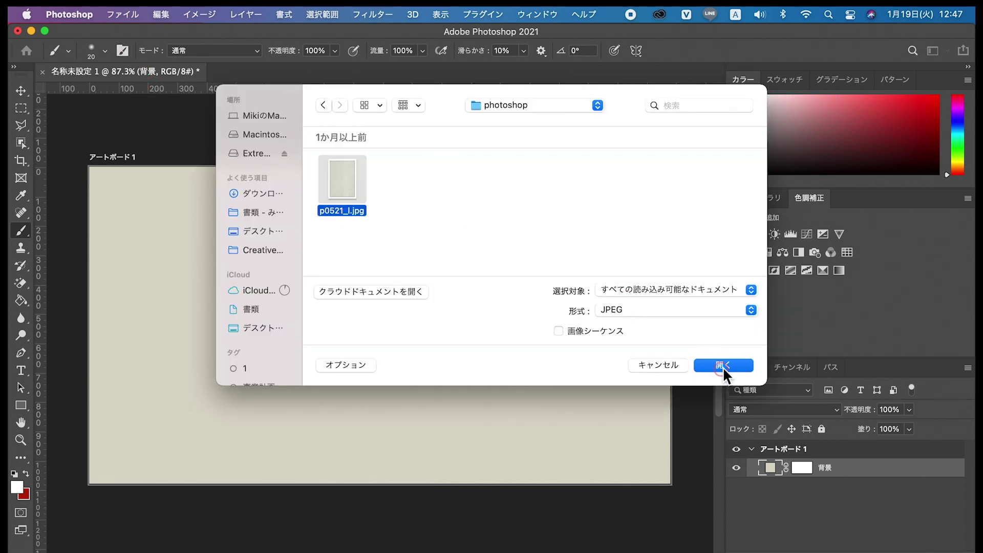
left_click(723, 366)
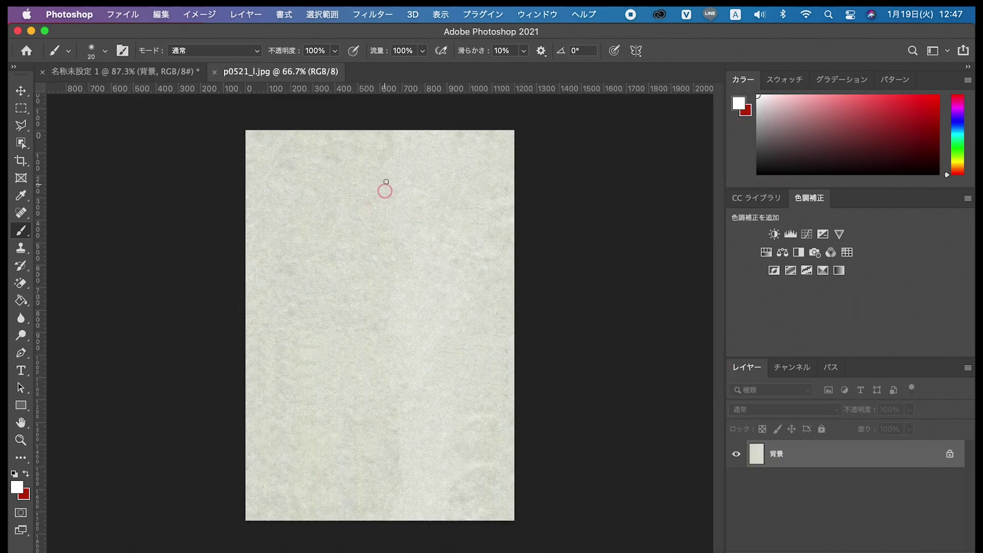
left_click(340, 211)
left_click(950, 453)
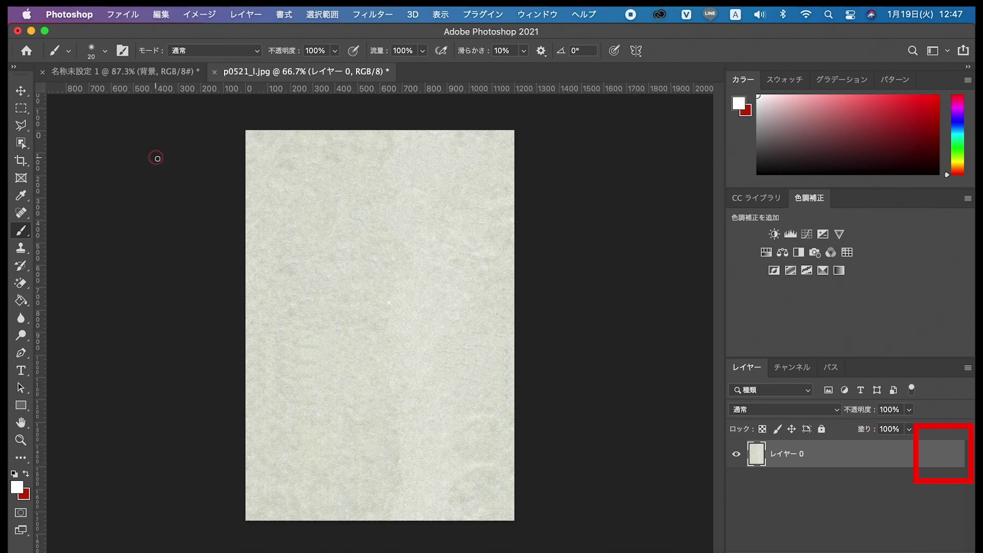
left_click(159, 74)
key("super+v")
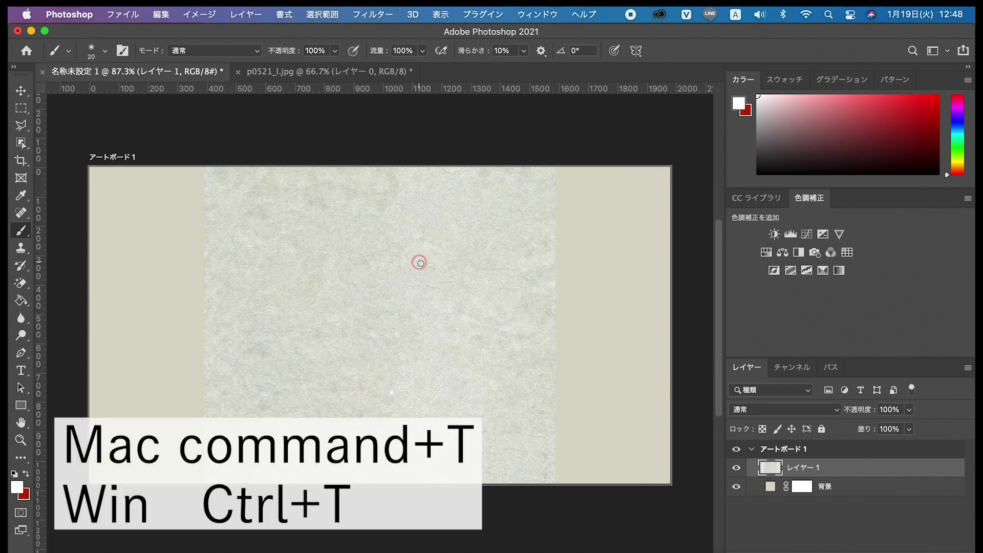
- Rotate the pasted texture −90° and scale it to about 116% to cover the artboard
key("super+t")
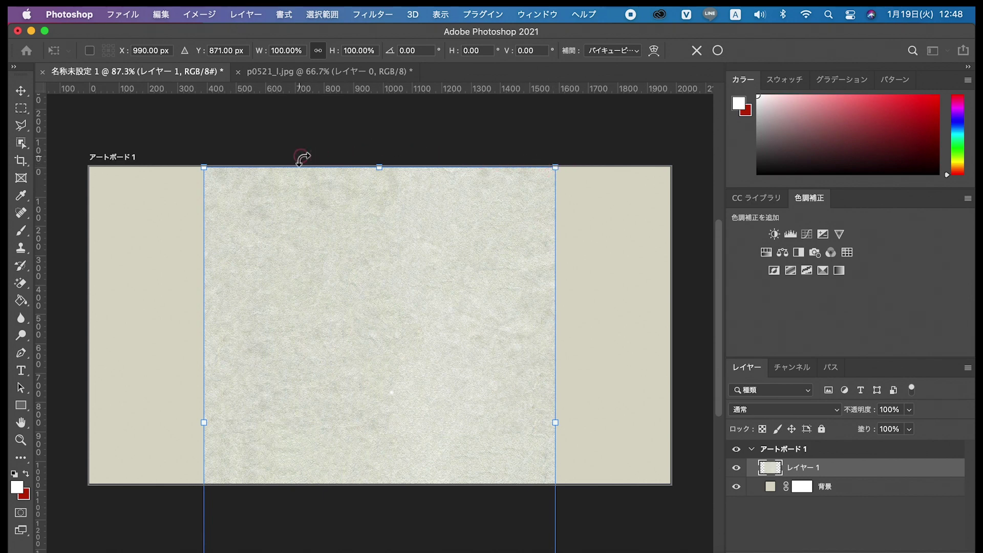
mouse_move(577, 153)
left_mouse_down()
mouse_move(431, 153)
mouse_move(228, 307)
mouse_move(193, 225)
left_mouse_up()
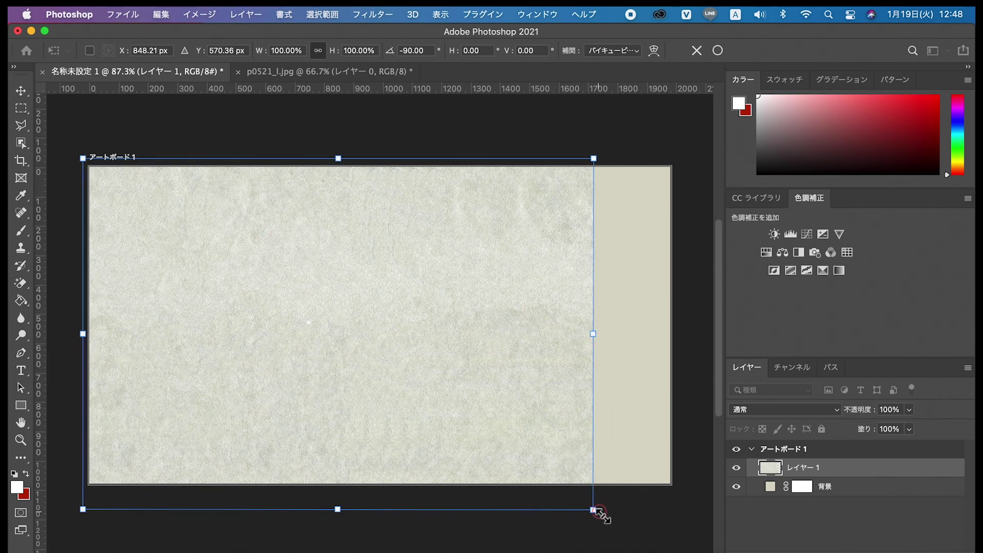
mouse_move(594, 510)
left_mouse_down()
mouse_move(636, 533)
mouse_move(593, 322)
left_mouse_up()
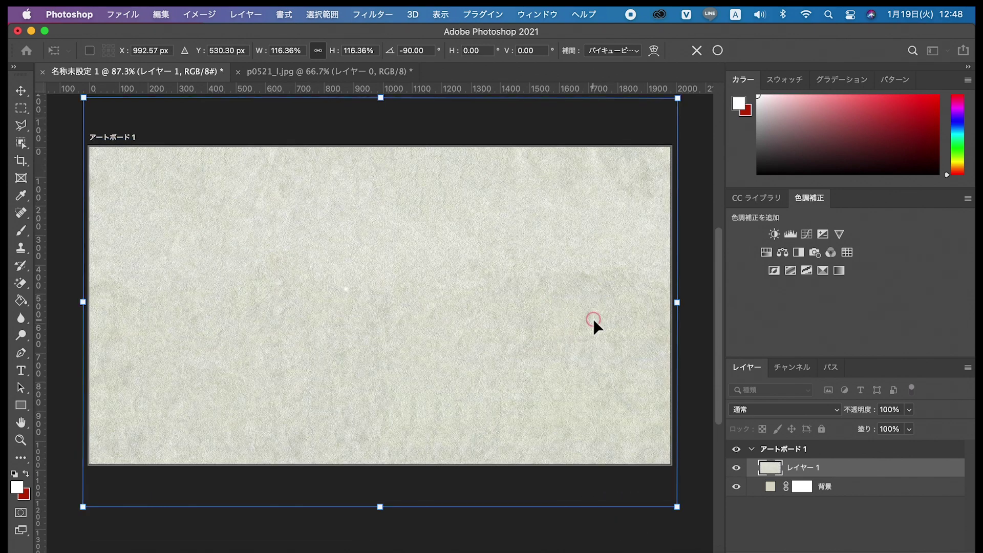
left_click(718, 51)
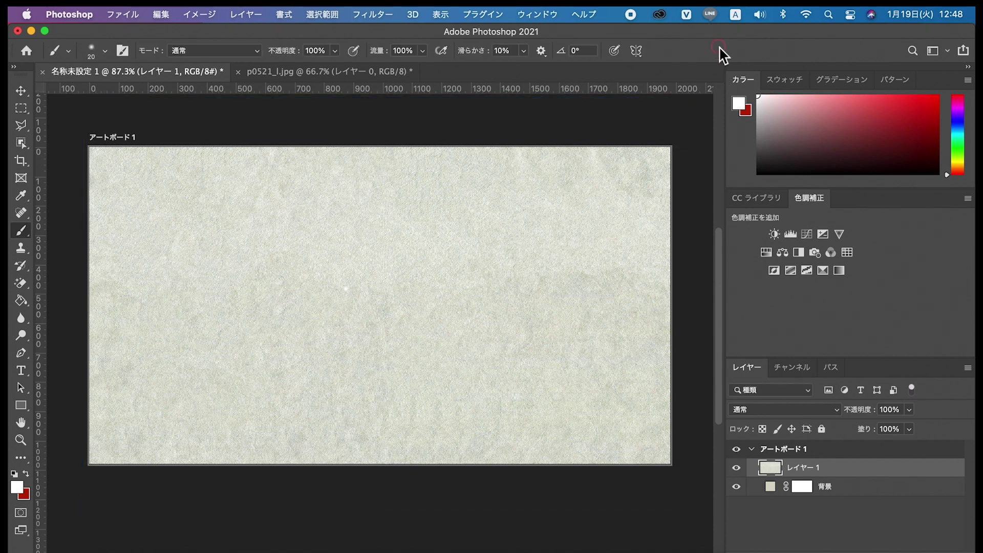
- Rename the texture layer to ざらざら
double_click(803, 467)
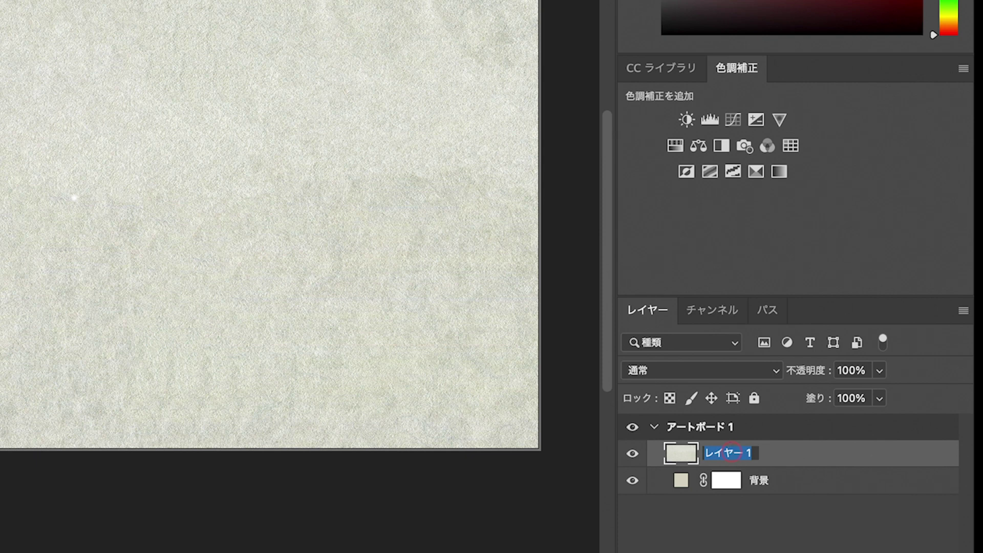
type("ざらざら")
left_click(778, 457)
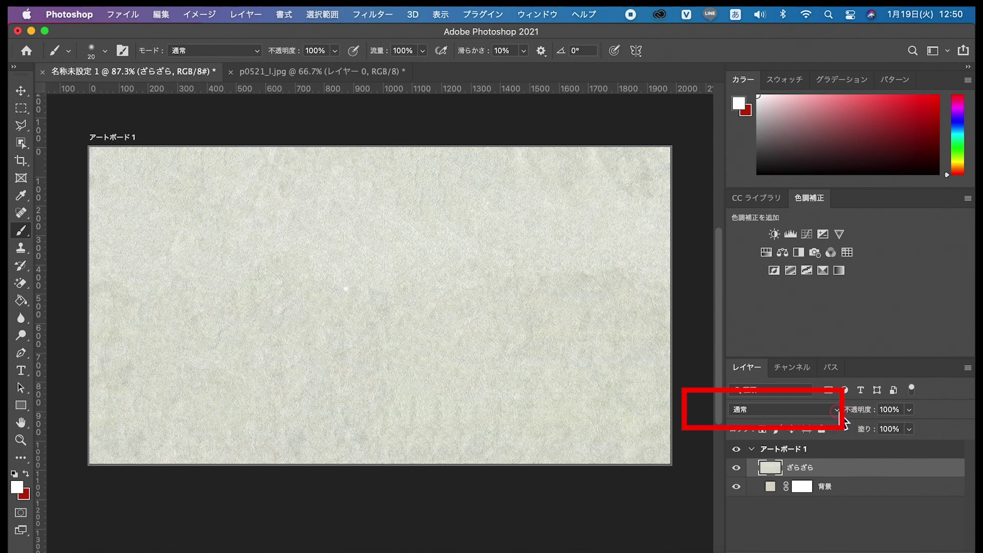
- Set the texture layer's blend mode to 焼き込み (リニア) with 53% opacity
left_click(837, 412)
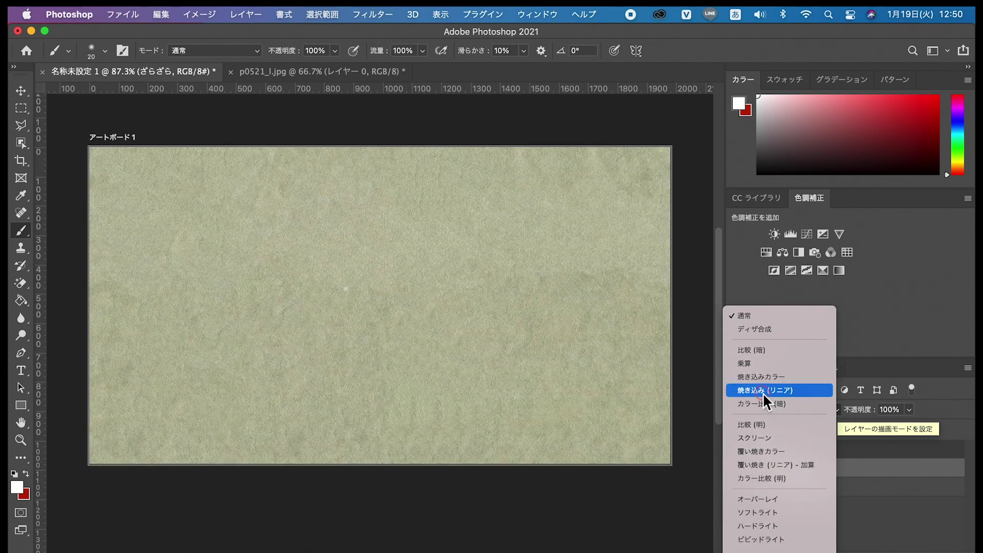
left_click(762, 390)
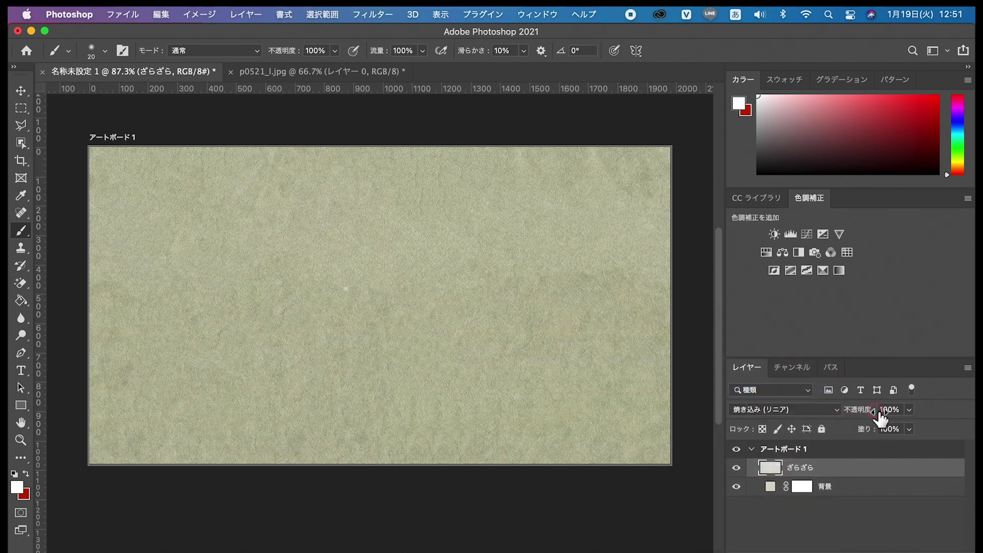
left_click(909, 412)
left_click_drag(911, 430, 883, 438)
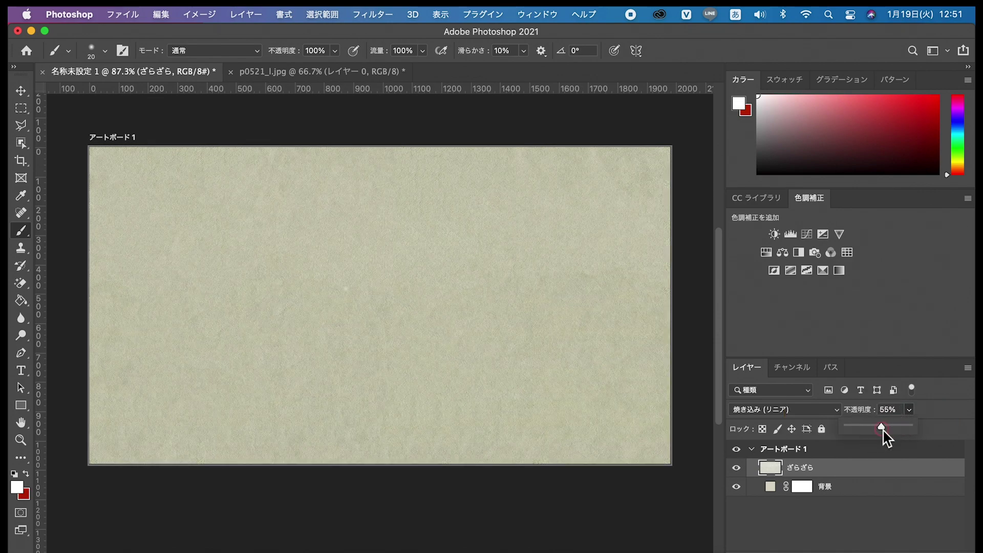
left_click_drag(880, 426, 878, 426)
mouse_move(877, 428)
left_mouse_down()
mouse_move(835, 430)
mouse_move(880, 430)
left_mouse_up()
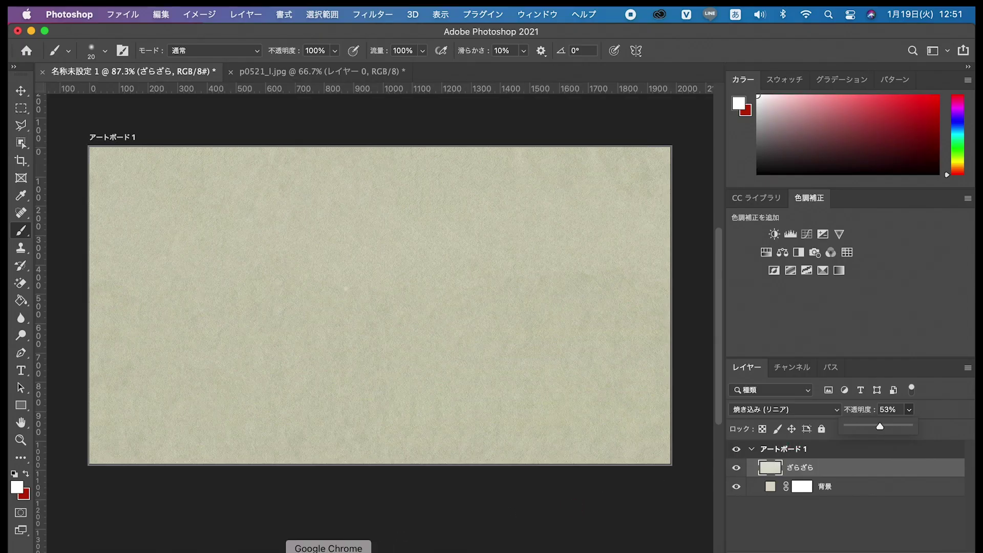
left_click(328, 548)
- Download the Unsplash Likes portrait of the blonde woman in a white shirt
left_click(280, 40)
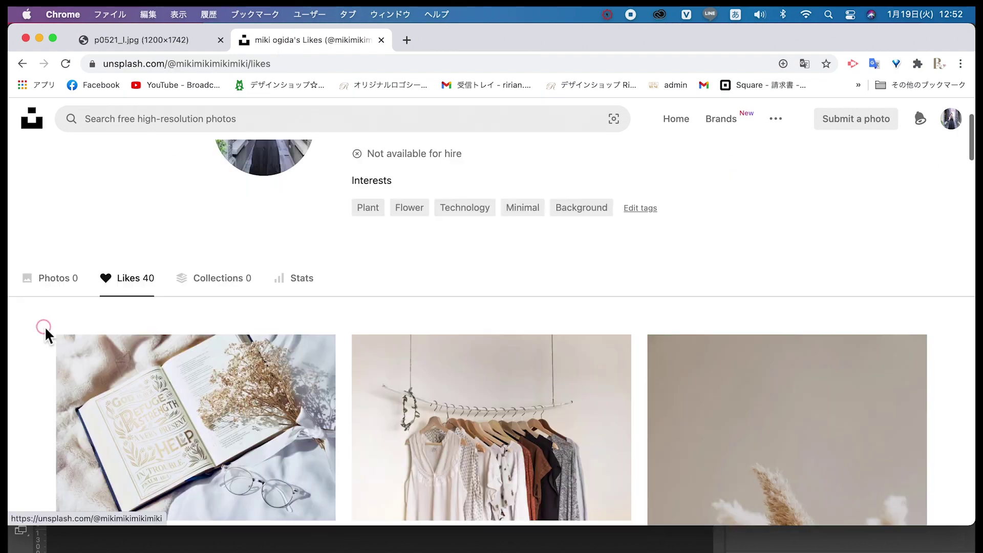
scroll(45, 326, "down", 3)
scroll(44, 326, "down", 3)
scroll(44, 327, "down", 2)
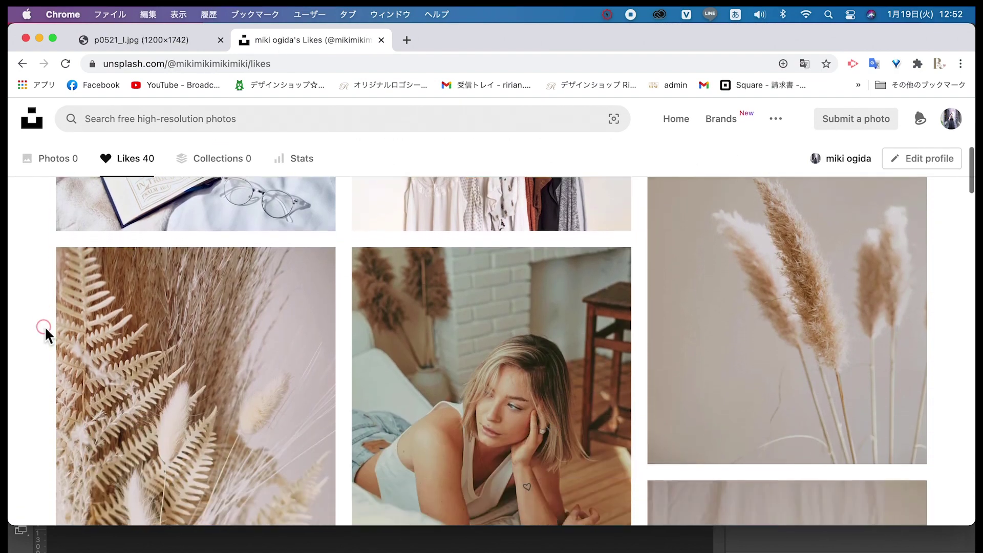
scroll(44, 327, "down", 2)
scroll(45, 326, "down", 2)
scroll(44, 327, "down", 5)
scroll(222, 294, "down", 3)
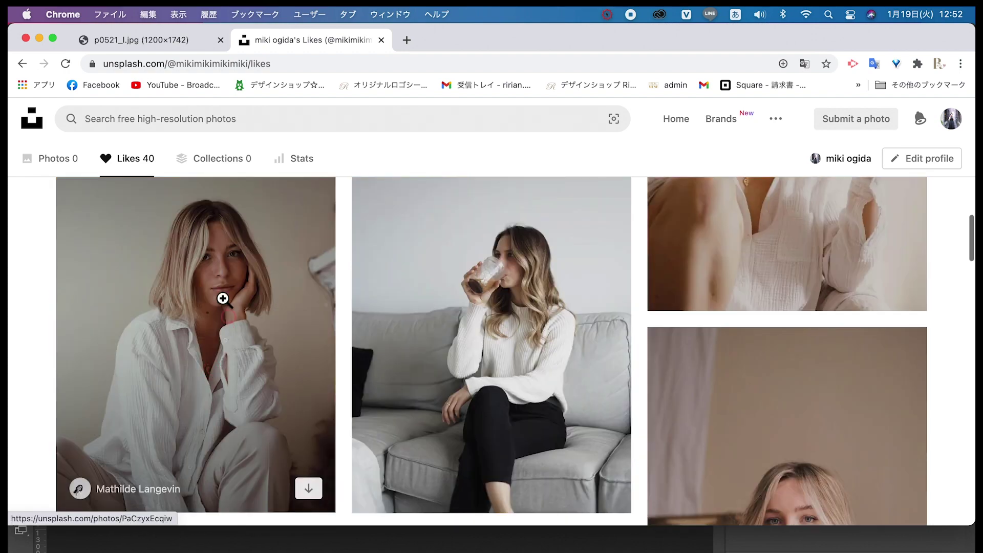
left_click(313, 488)
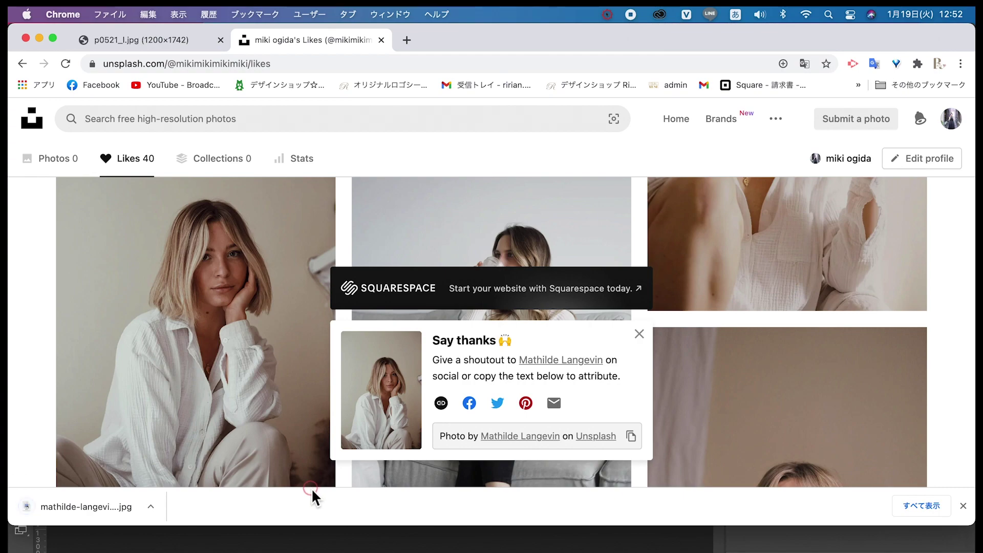
left_click(312, 535)
left_click(119, 14)
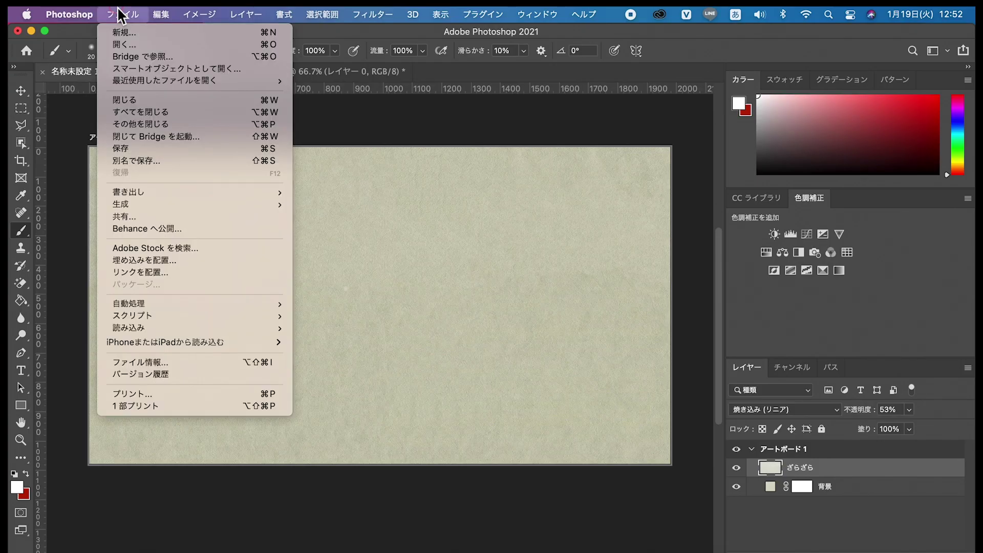
- Open the downloaded portrait JPG and unlock its background as レイヤー 0
left_click(125, 44)
left_click(346, 184)
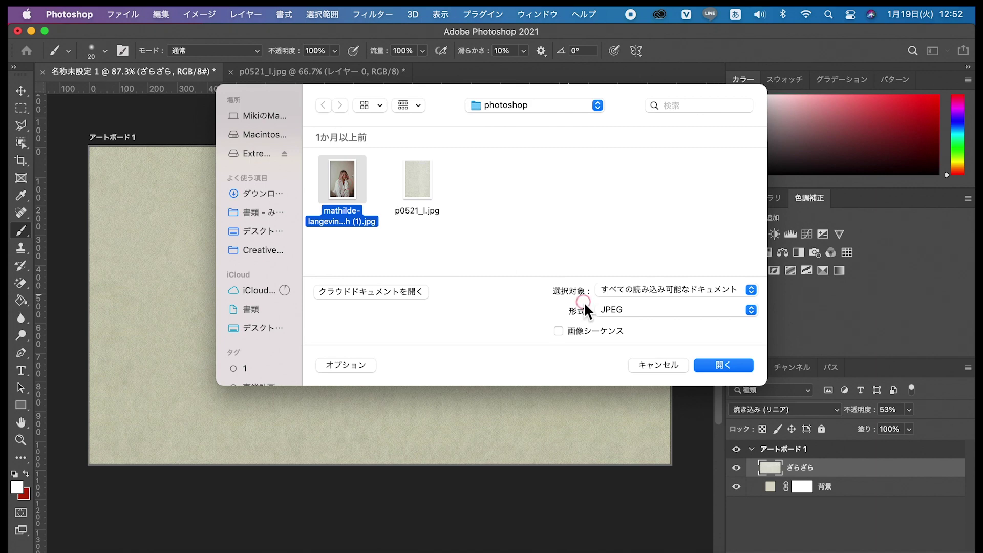
left_click(709, 362)
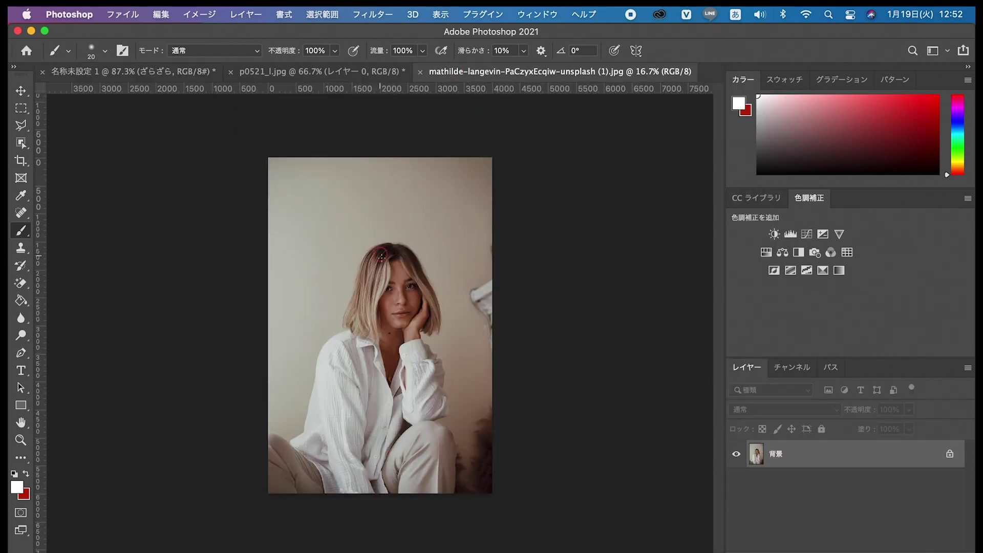
left_click(950, 455)
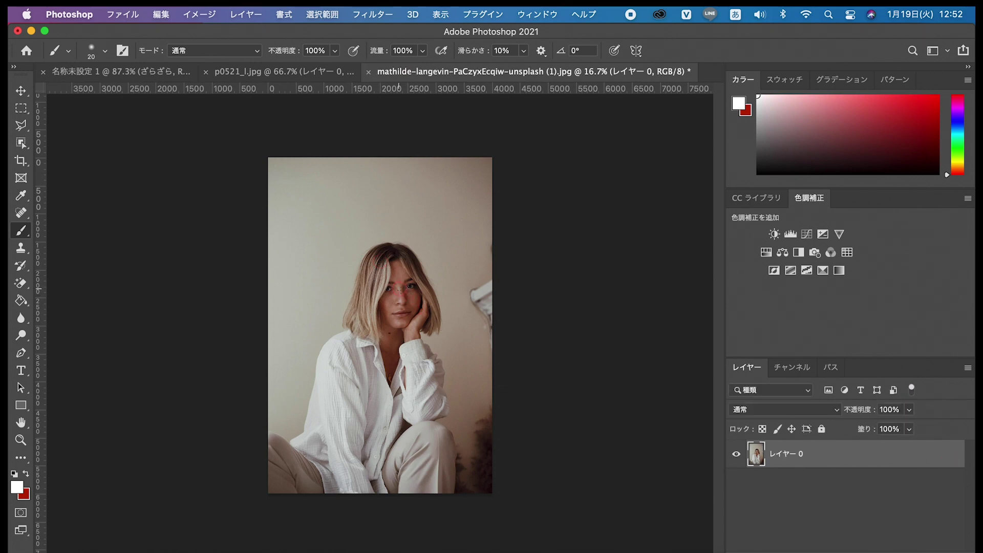
key("v")
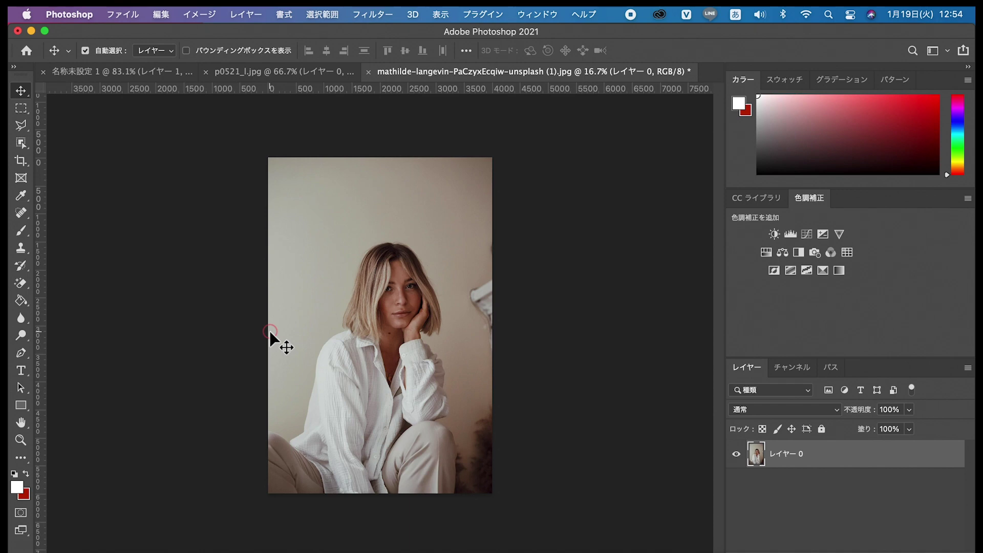
left_click(21, 160)
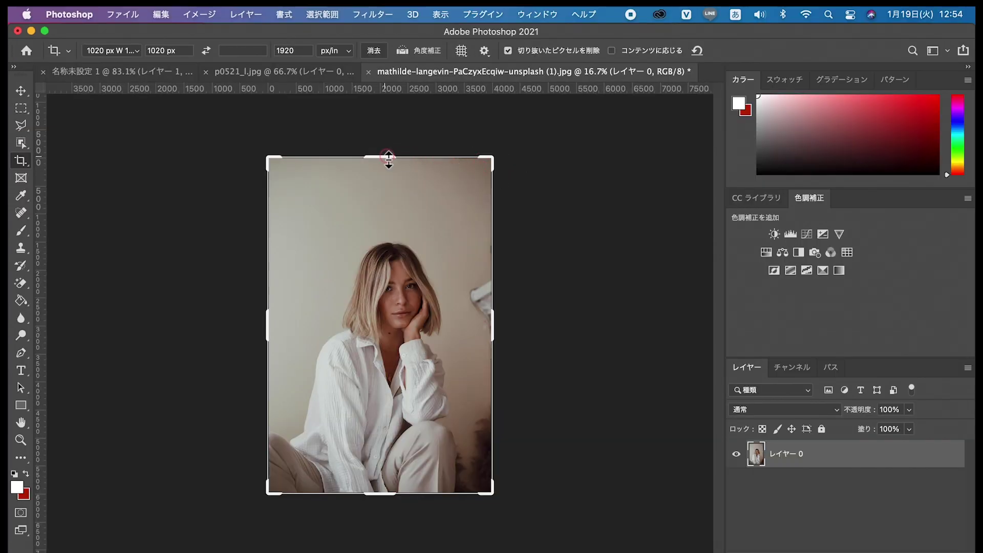
- Crop the portrait to a 1020 × 1020 px square from hair to knees, then copy it
left_click_drag(385, 144, 379, 215)
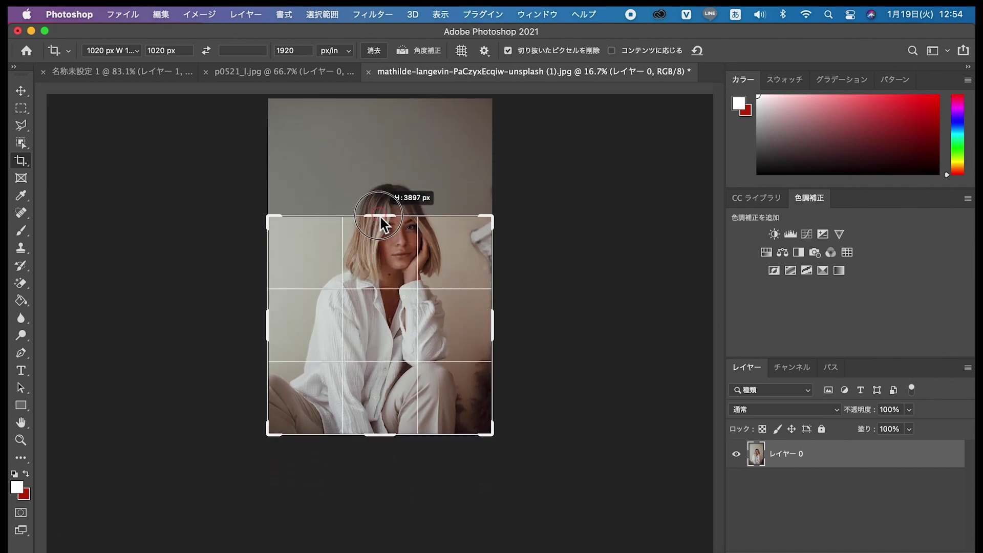
left_click_drag(380, 215, 379, 217)
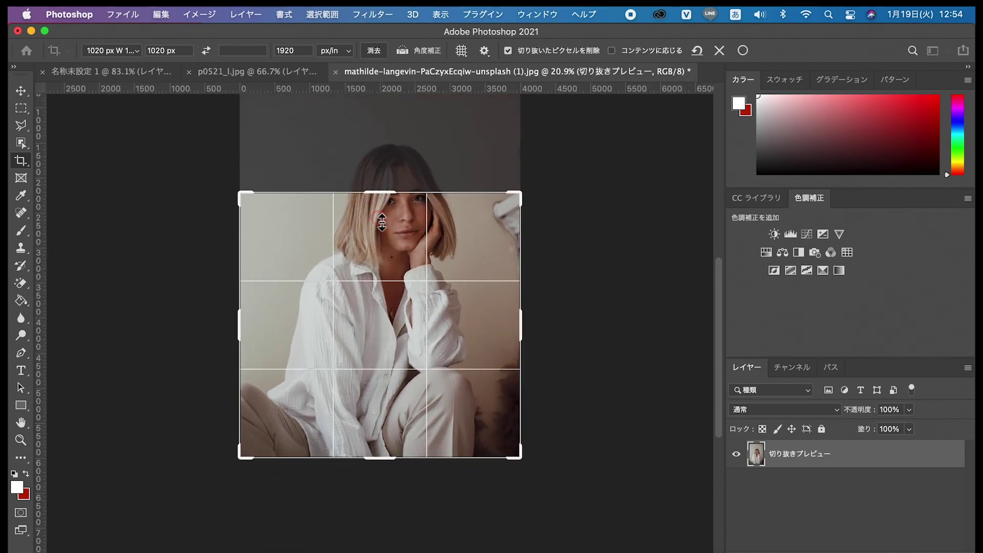
left_click_drag(382, 222, 388, 199)
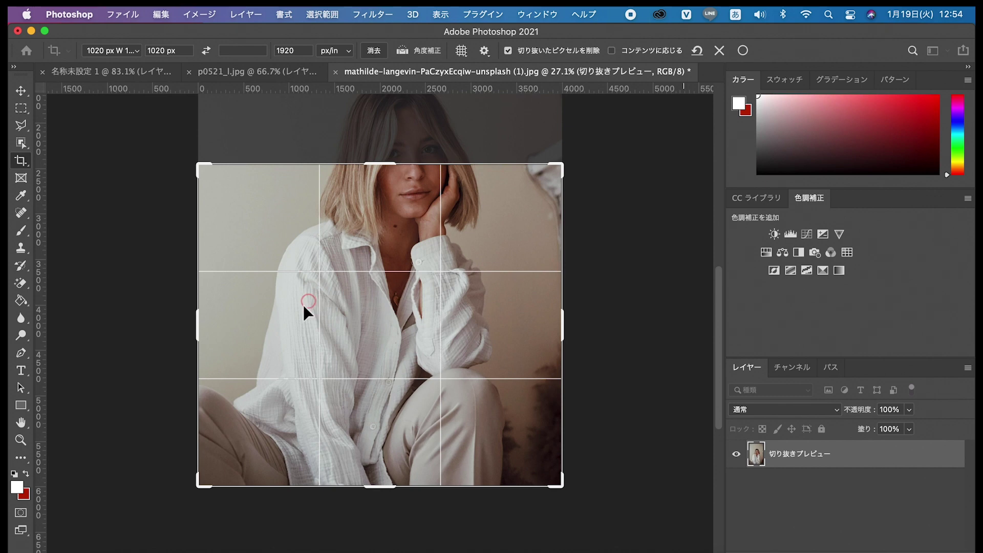
left_click_drag(203, 320, 214, 325)
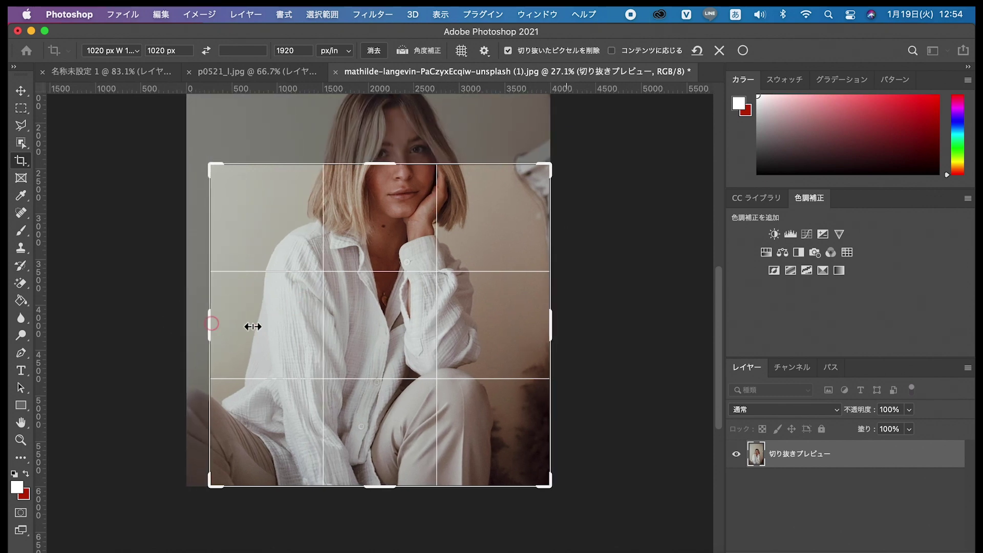
left_click_drag(553, 333, 540, 332)
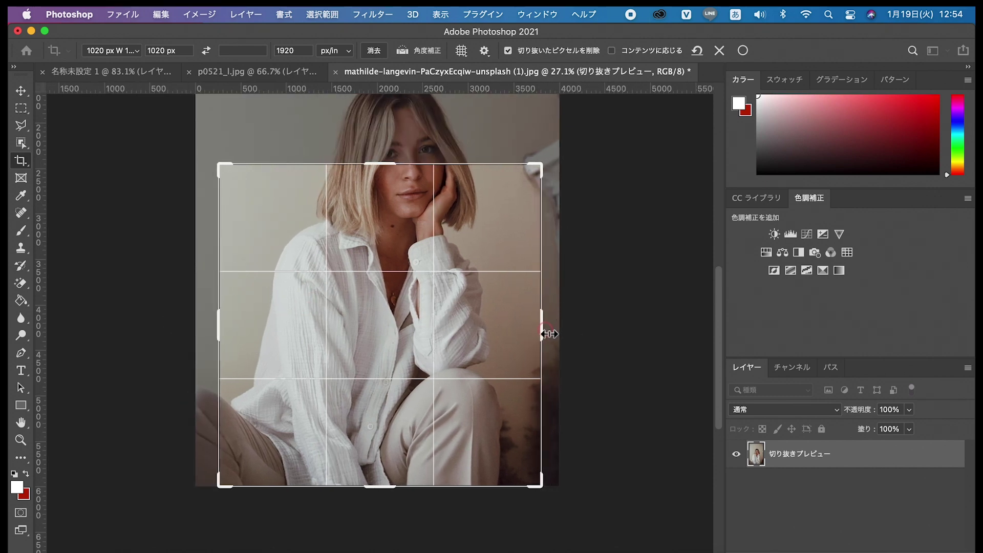
left_click_drag(376, 313, 370, 312)
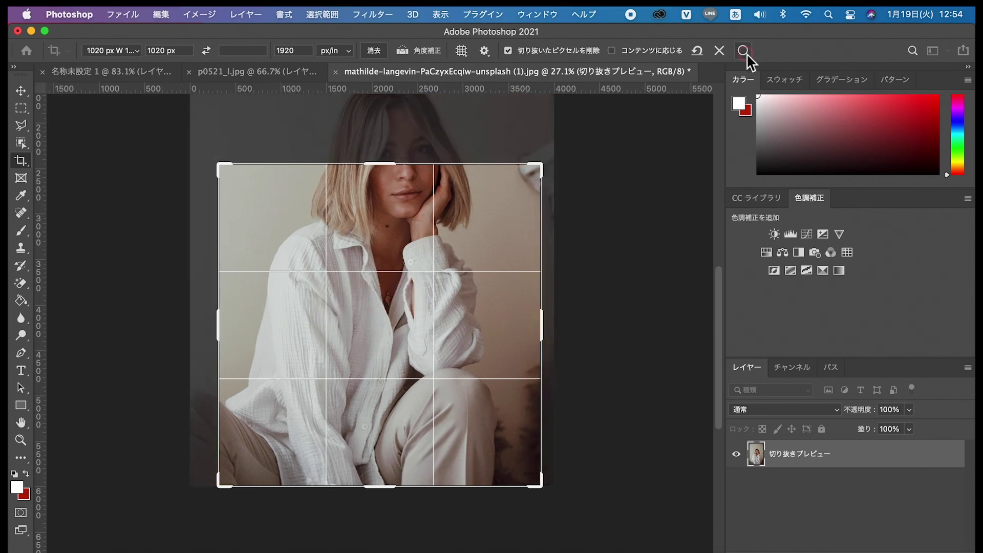
left_click(743, 51)
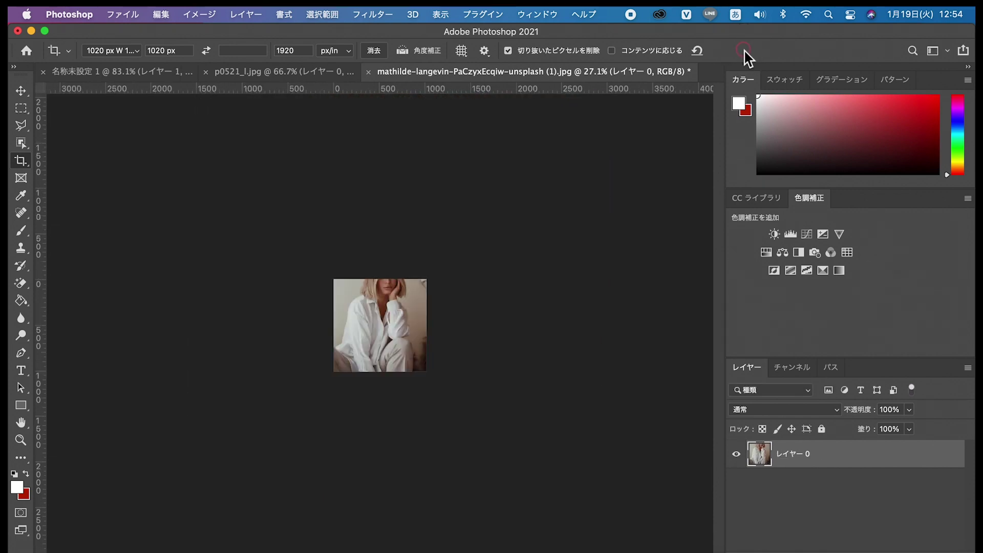
scroll(437, 341, "up", 2)
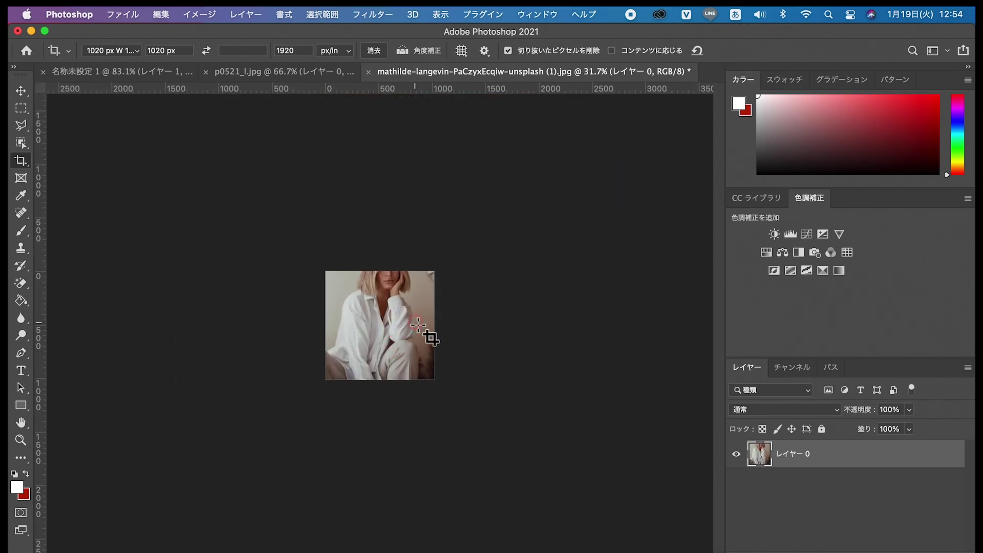
scroll(431, 338, "up", 1)
key("v")
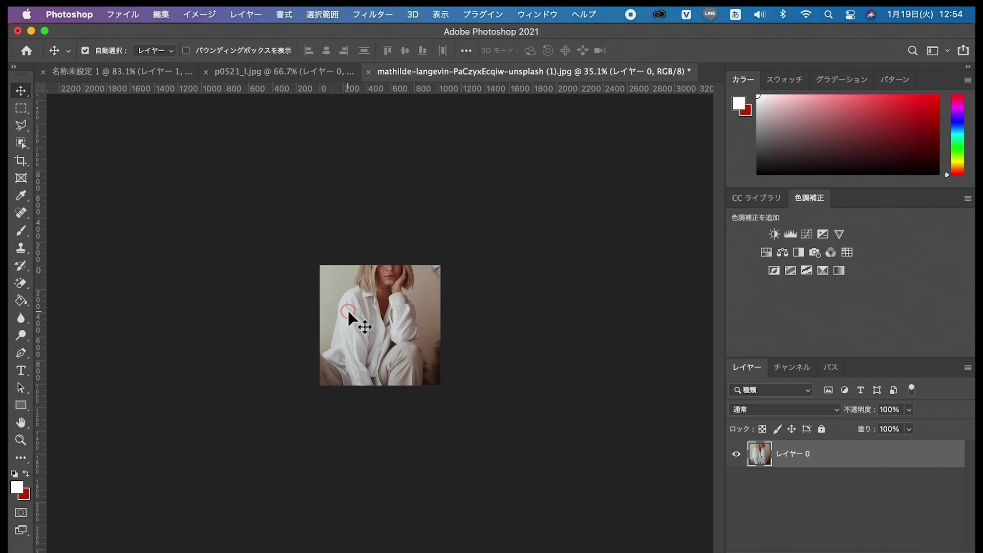
key("super+c")
- Replace the old photo layer with the pasted portrait, scaled down and centred on the artboard
left_click(123, 76)
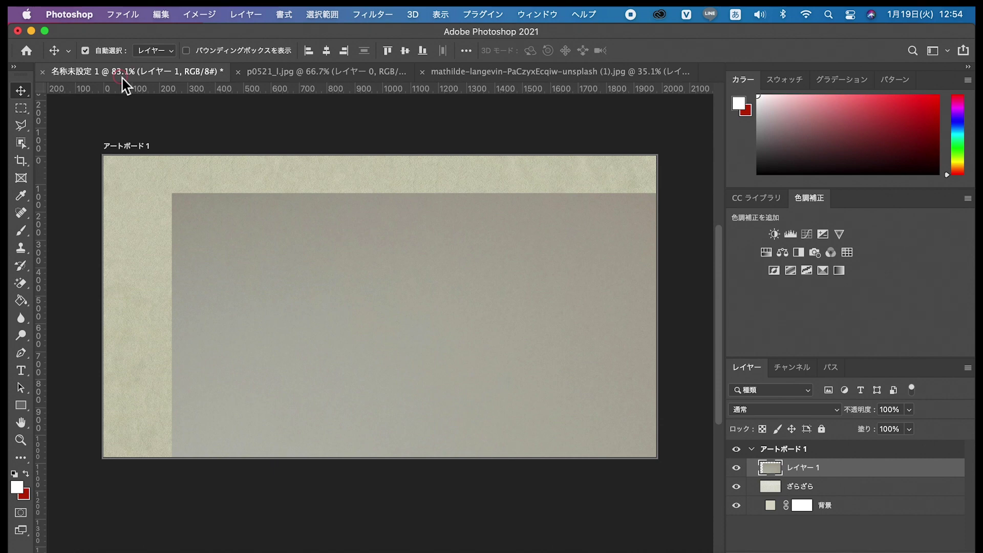
left_click(346, 197)
key("Delete")
key("super+v")
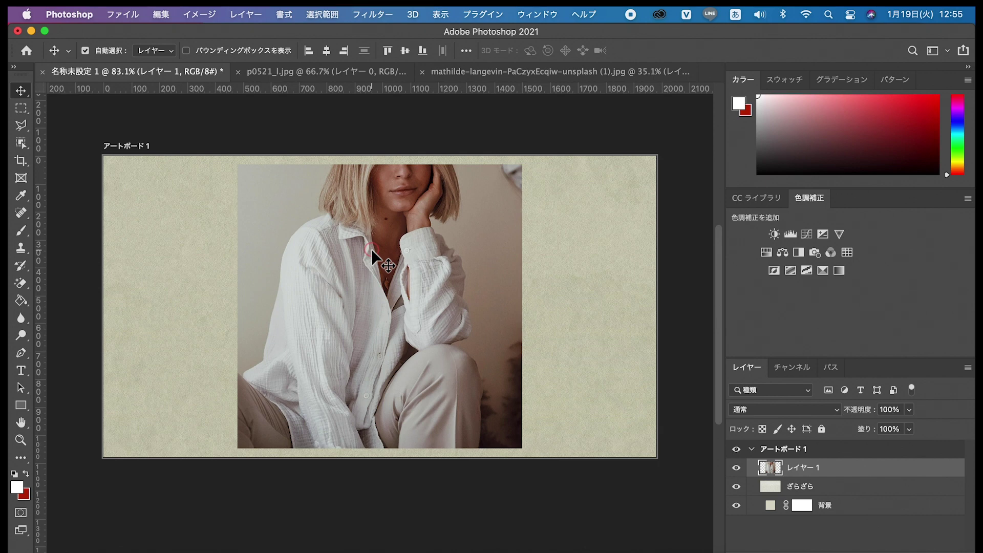
key("super+t")
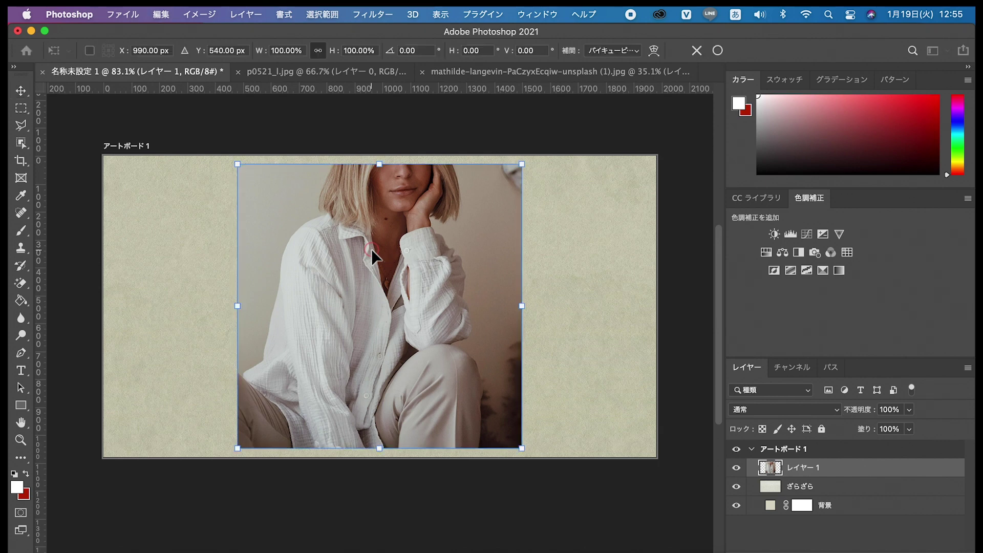
left_click_drag(240, 167, 279, 206)
mouse_move(357, 269)
left_mouse_down()
mouse_move(345, 253)
mouse_move(329, 253)
mouse_move(352, 260)
left_mouse_up()
key("Return")
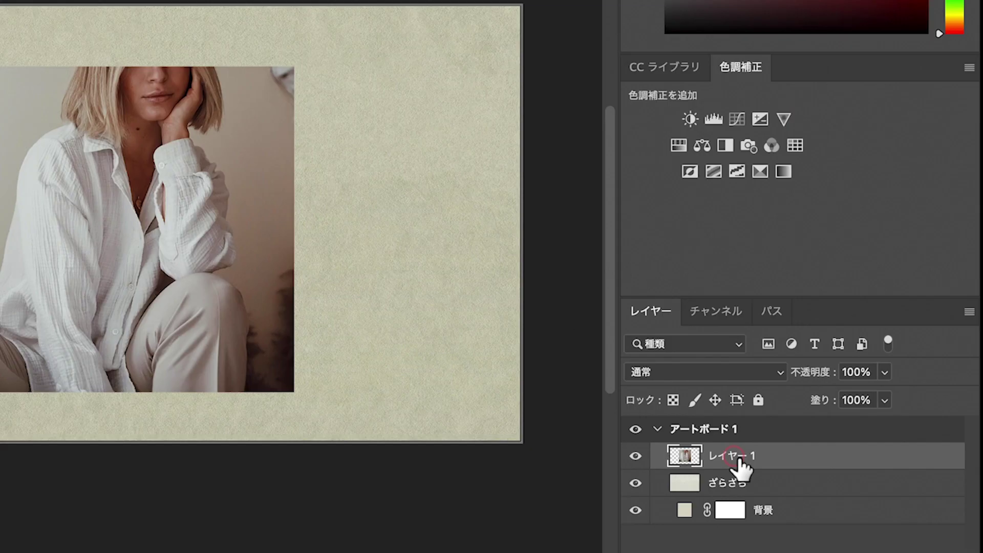
- Rename the portrait layer to 写真
double_click(805, 468)
type("写真")
key("Return")
key("Return")
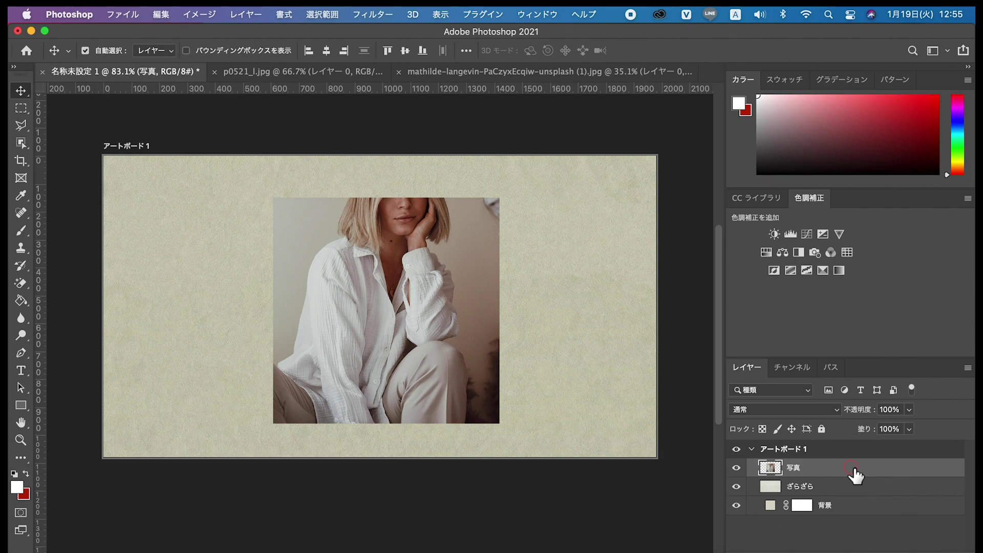
- Enable a Drop Shadow on the 写真 layer, toggling it on and off to compare
double_click(850, 469)
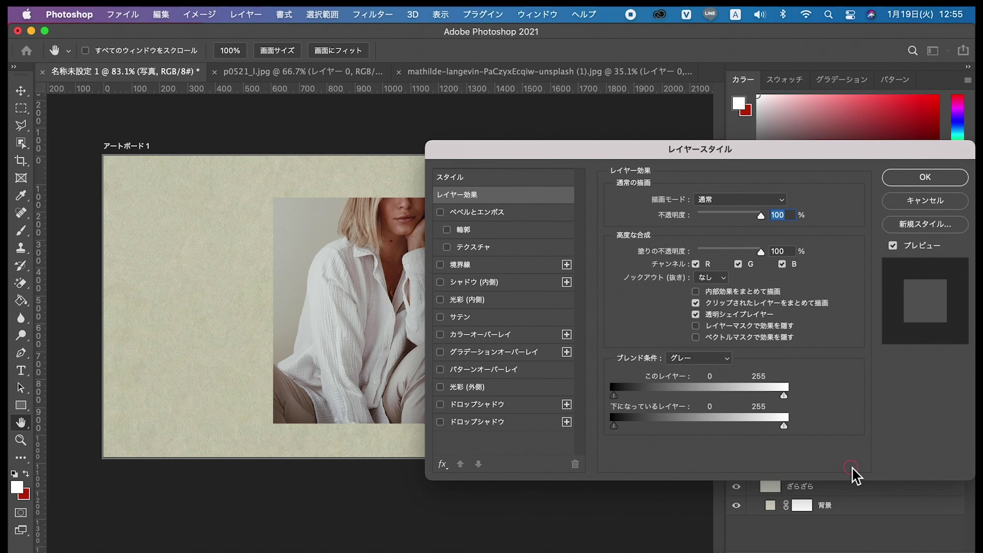
left_click(441, 404)
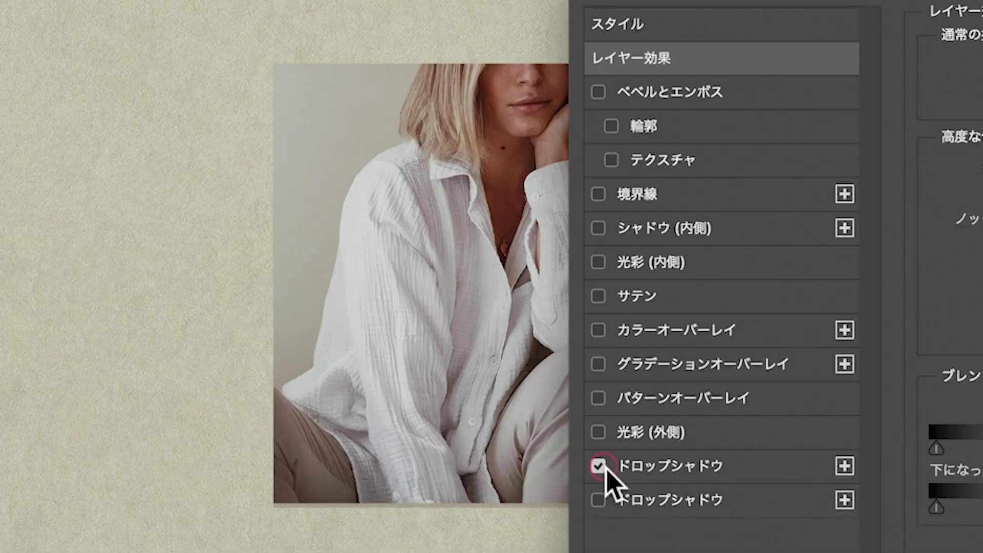
left_click(441, 404)
left_click(603, 467)
left_click(599, 467)
left_click(599, 467)
left_click(600, 466)
left_click(599, 466)
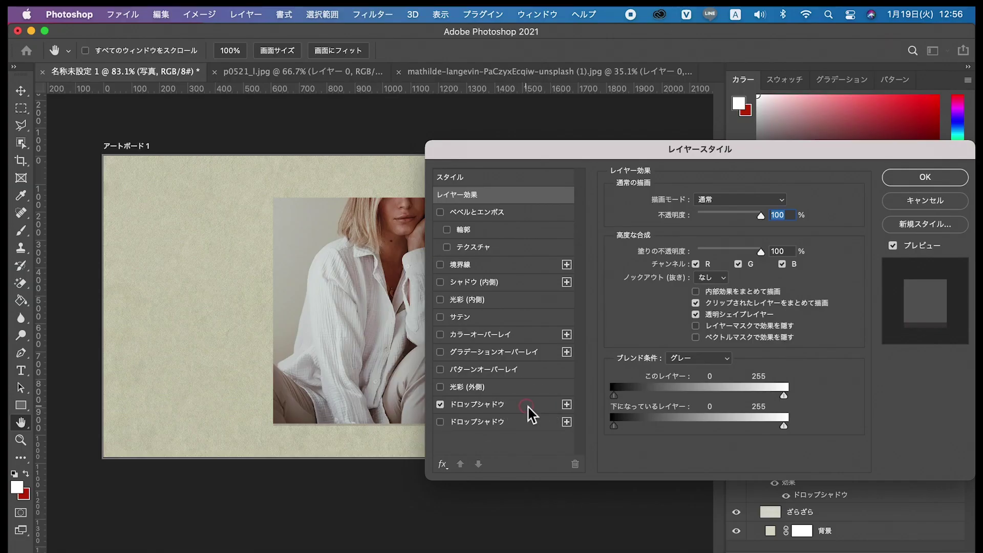
left_click(527, 406)
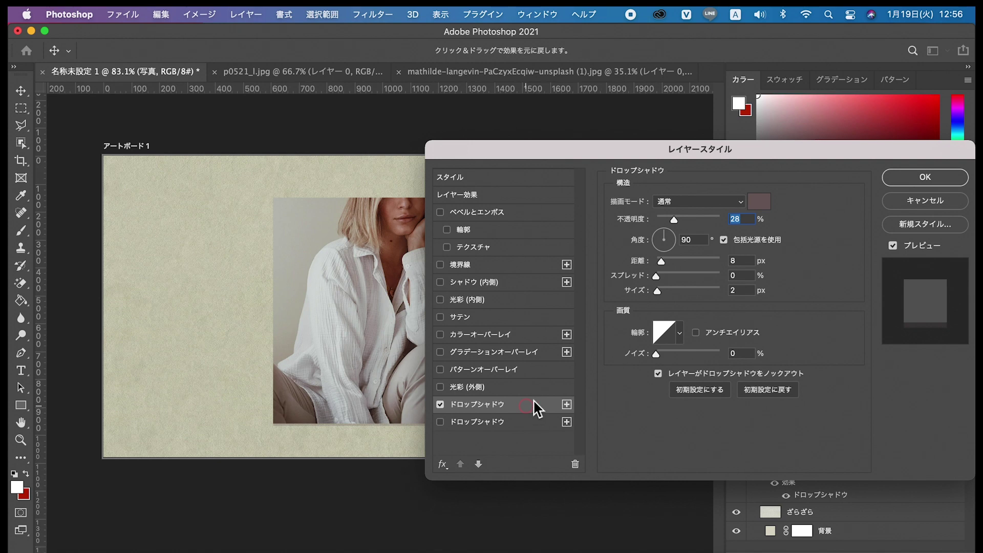
- Give the drop shadow colour #2c2929, about 42% opacity, a 45° angle and an adjusted distance
mouse_move(728, 151)
left_mouse_down()
mouse_move(793, 214)
mouse_move(822, 155)
left_mouse_up()
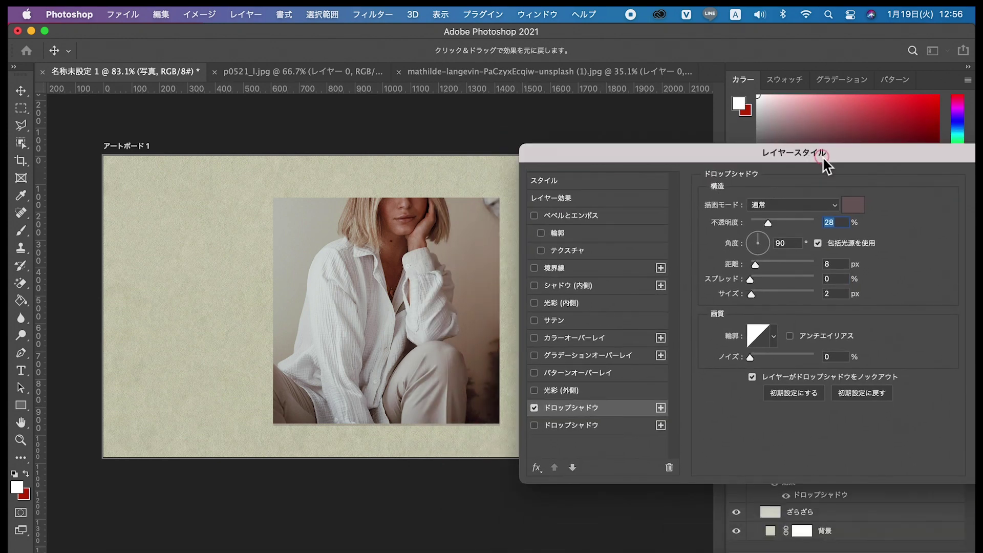
left_click(854, 211)
left_click_drag(374, 325, 335, 341)
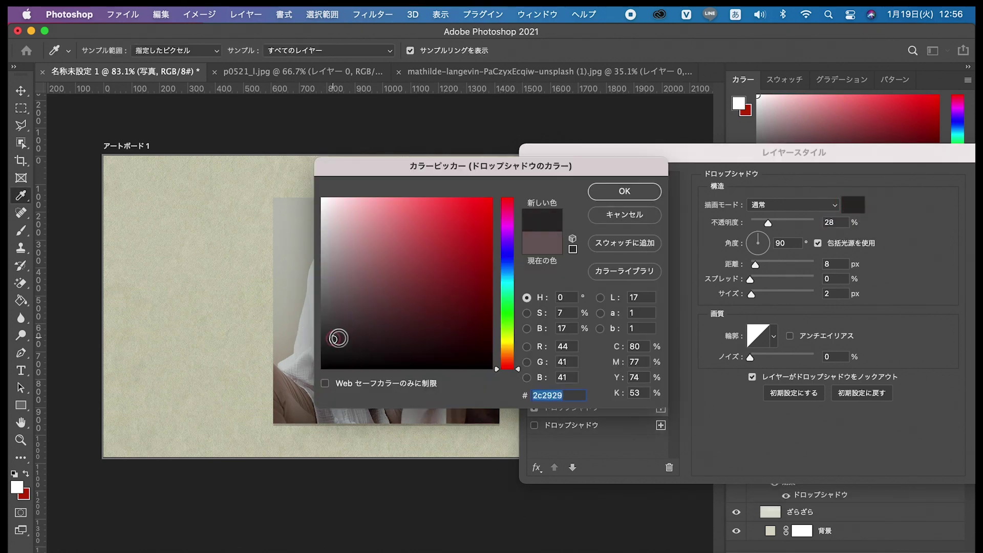
left_click(626, 196)
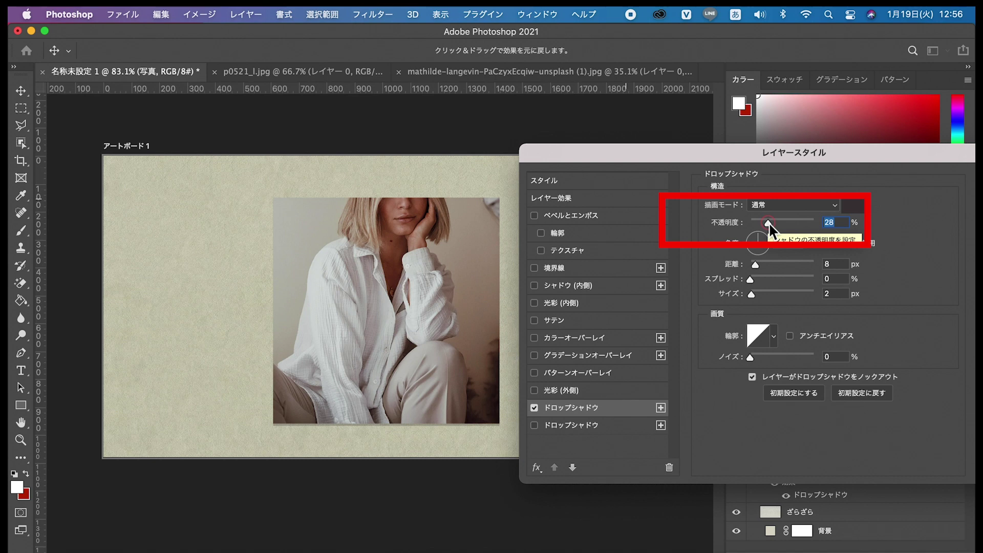
mouse_move(769, 222)
left_mouse_down()
mouse_move(801, 227)
mouse_move(780, 237)
left_mouse_up()
left_click(788, 248)
type("45")
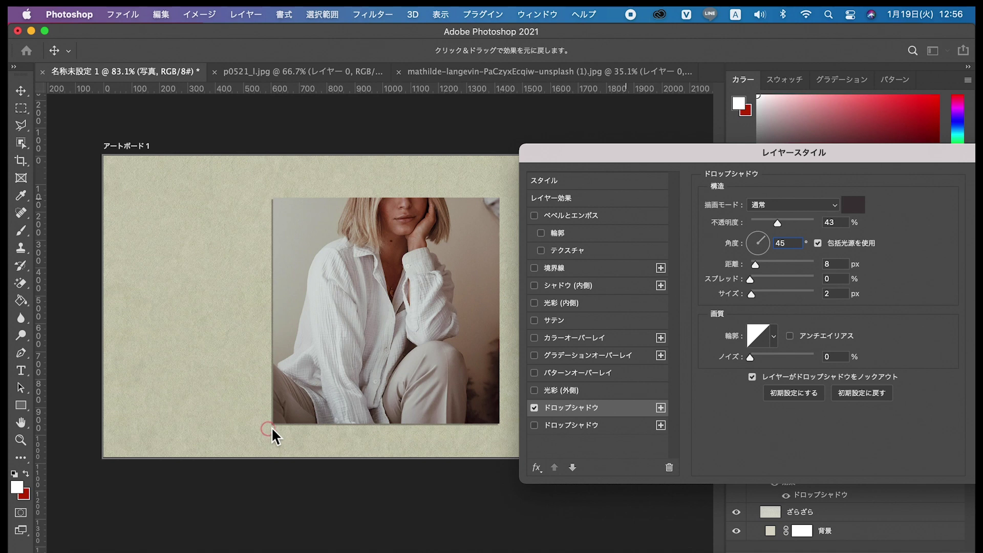
mouse_move(760, 266)
left_mouse_down()
mouse_move(802, 266)
mouse_move(756, 264)
left_mouse_up()
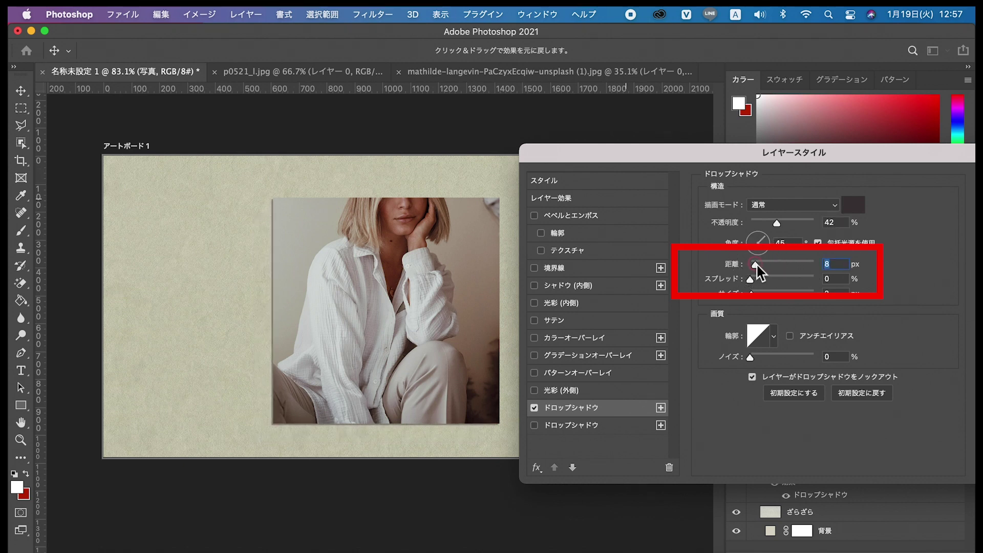
left_click(751, 280)
key("Return")
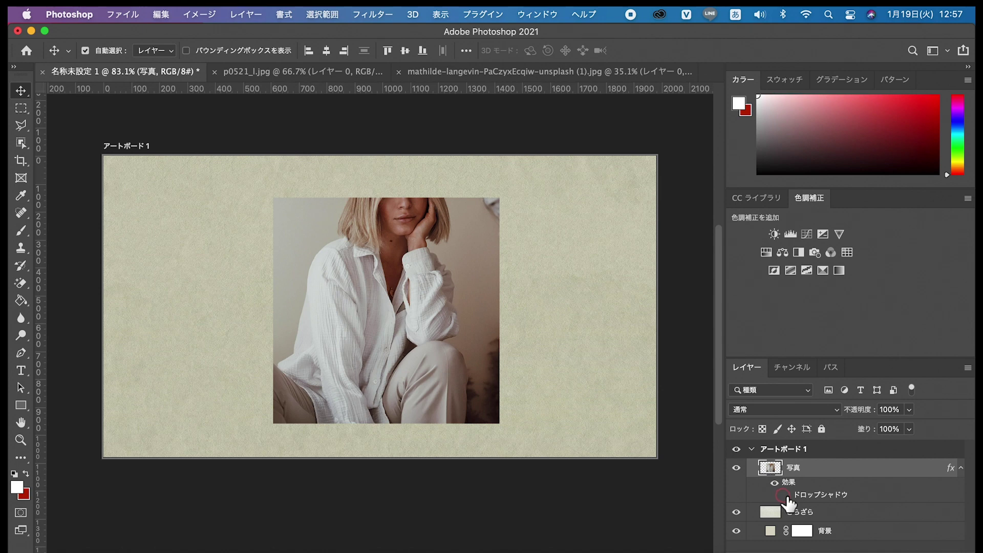
left_click(784, 496)
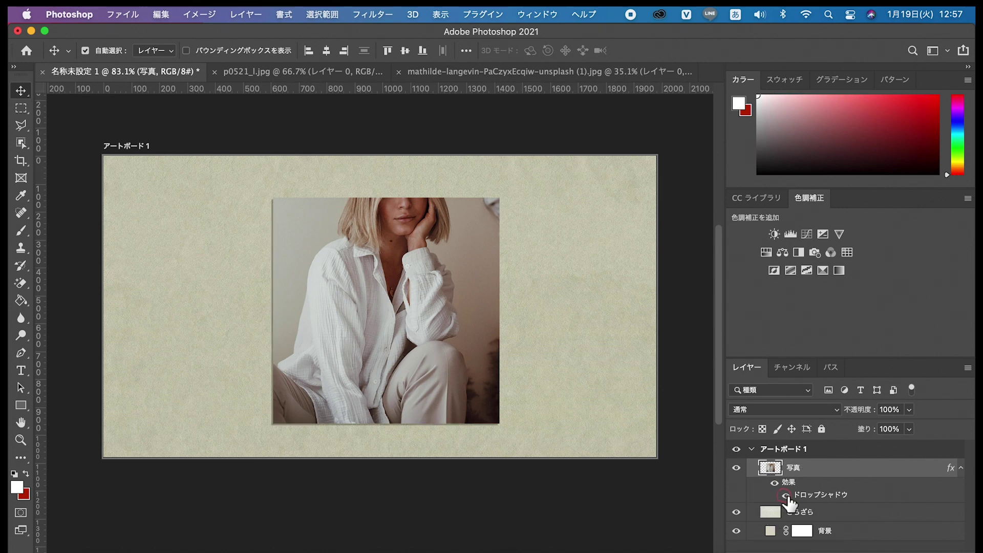
left_click(784, 495)
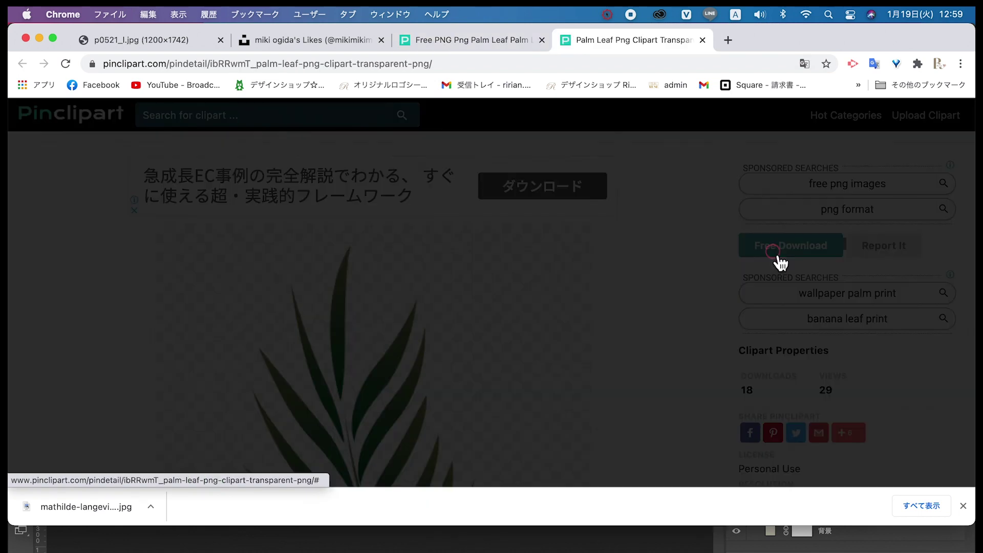
- Download the transparent palm leaf PNG from Pinclipart and return to Photoshop
left_click(780, 252)
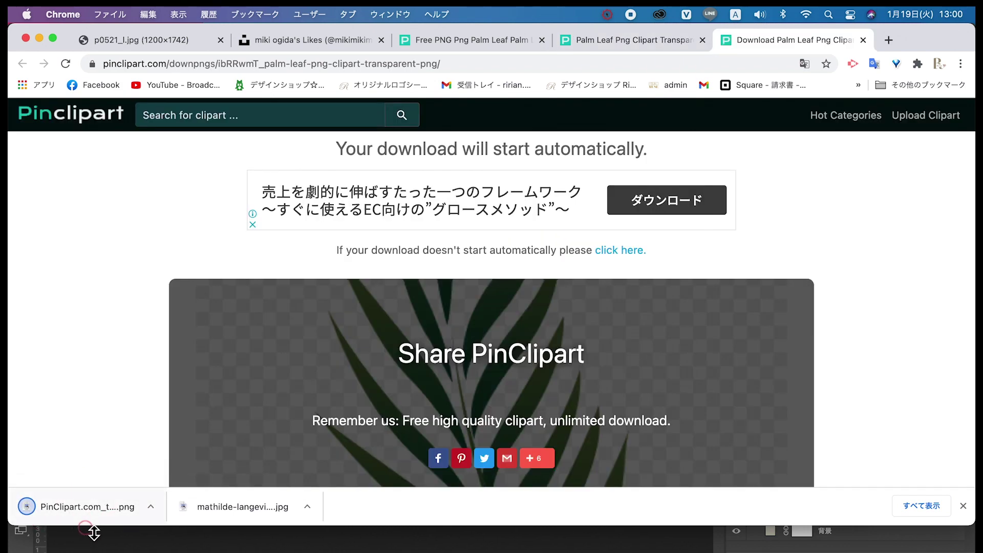
scroll(137, 360, "down", 2)
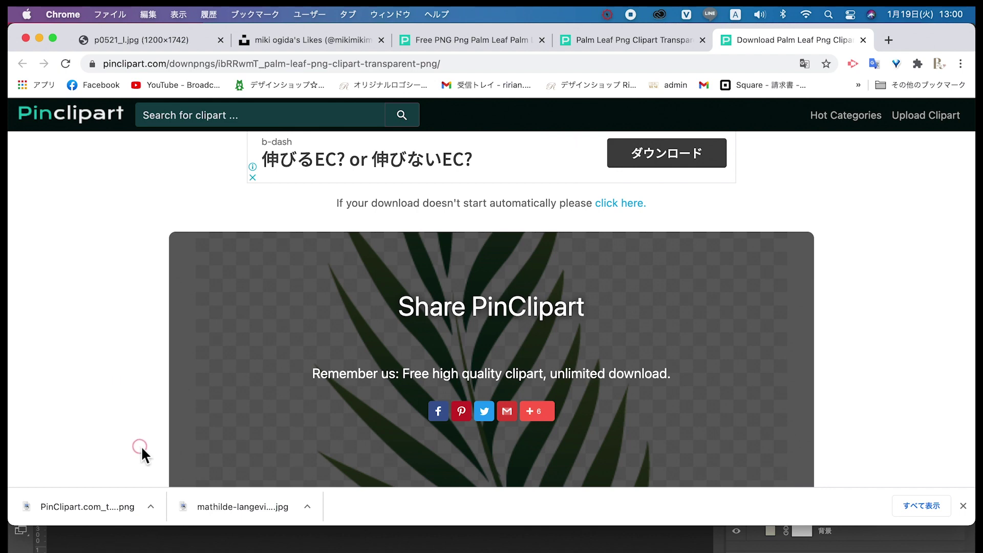
left_click(62, 535)
left_click(116, 14)
left_click(57, 198)
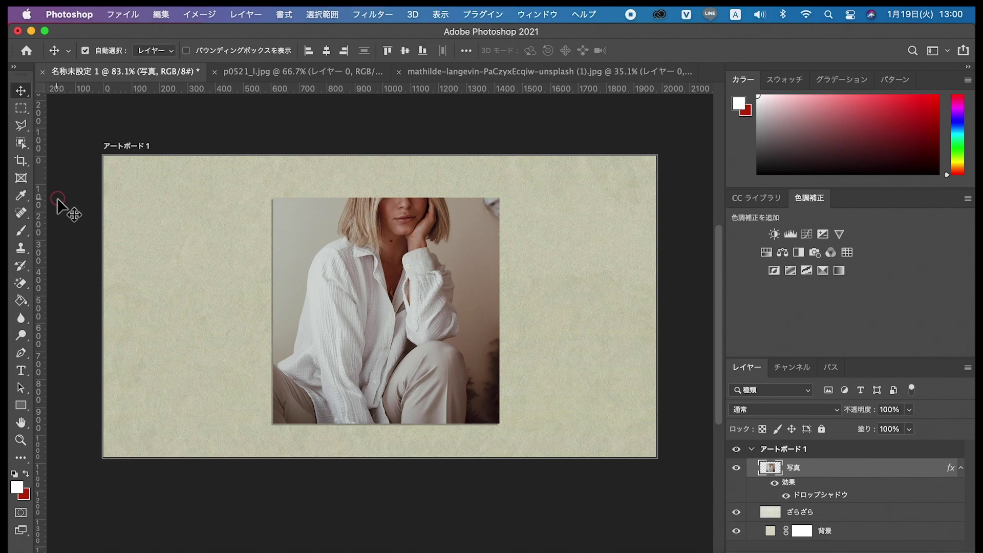
- Open the PinClipart palm leaf PNG, copy it, and paste it into 名称未設定 1 as レイヤー 1
key("super+o")
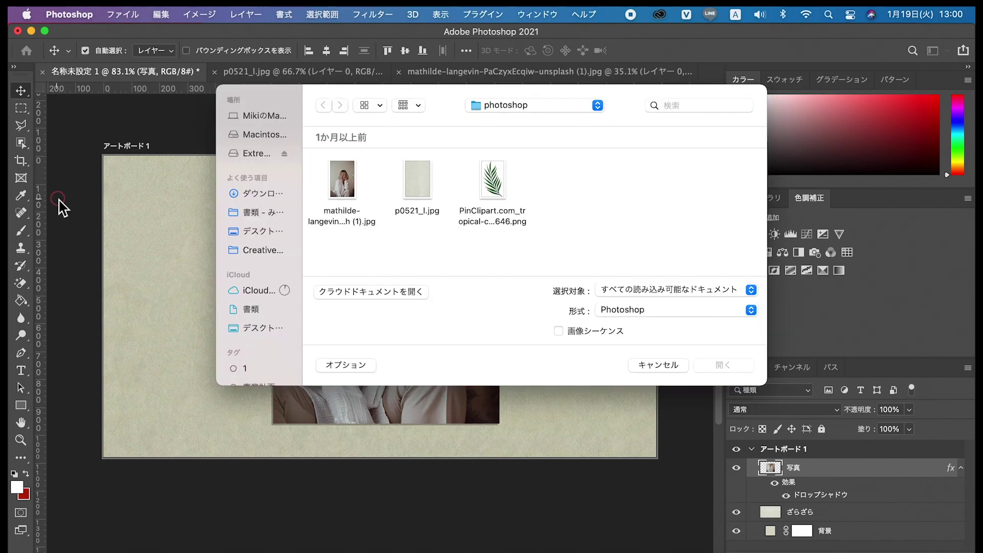
left_click(512, 187)
left_click(715, 358)
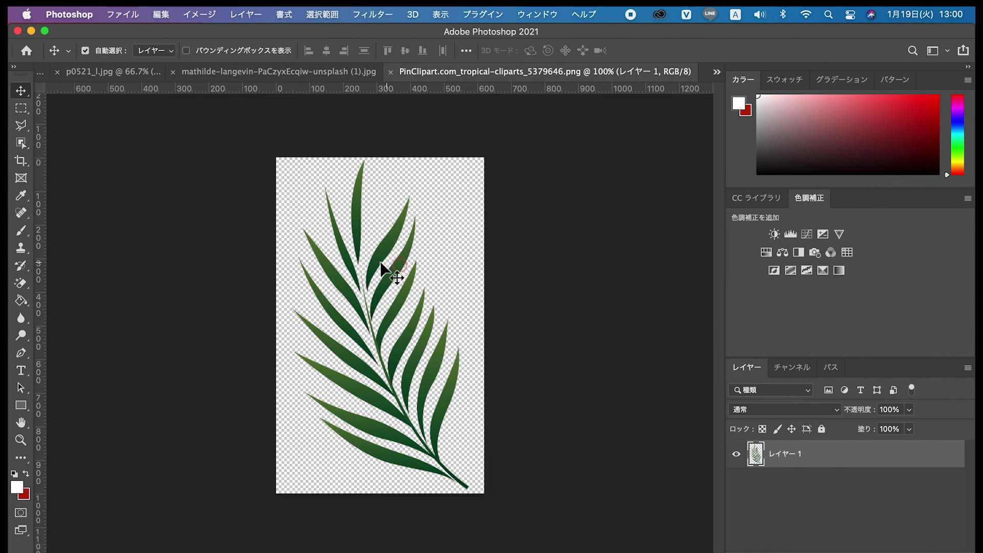
key("super+c")
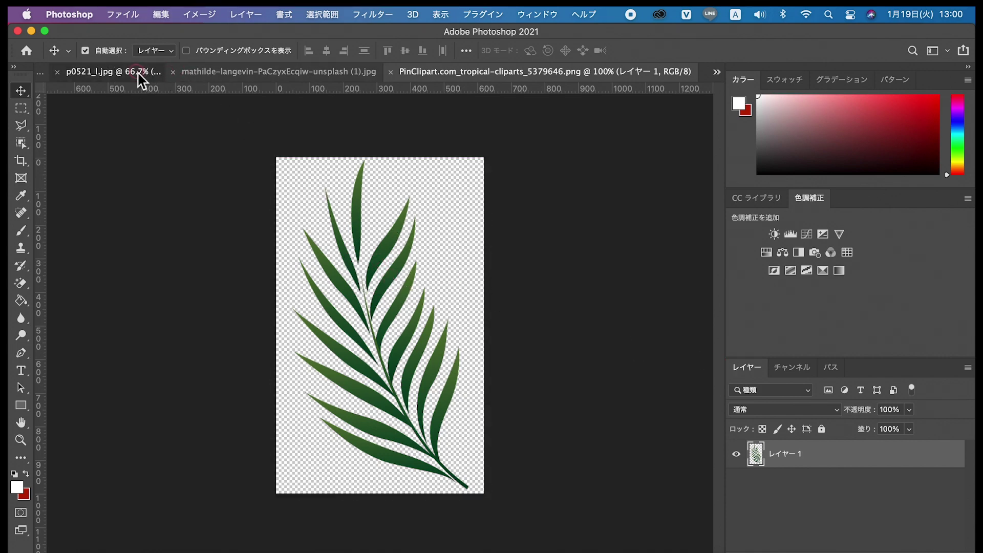
left_click(138, 73)
left_click(121, 74)
key("super+v")
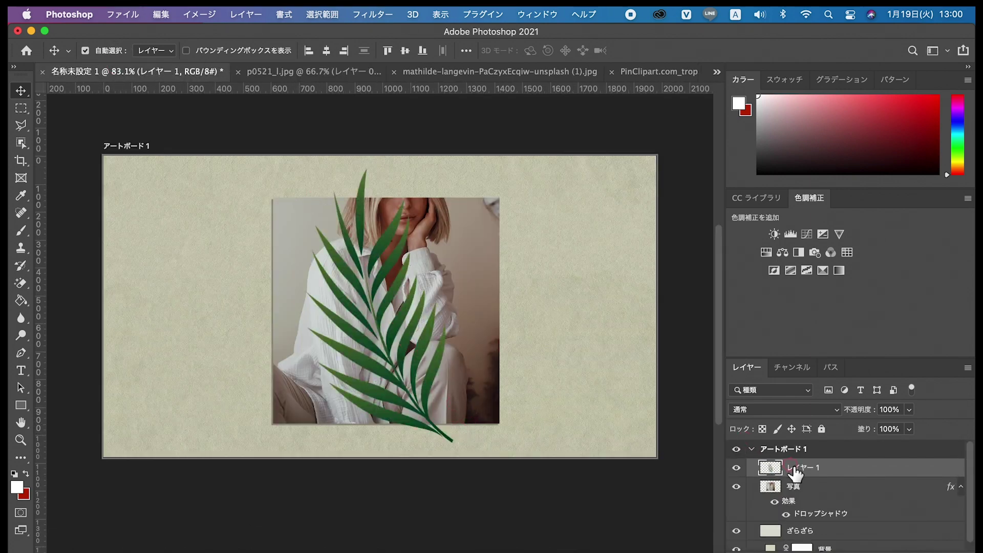
- Rename レイヤー 1 to 葉 and shift the leaf slightly up and right
double_click(813, 468)
key("ctrl+space")
type("ha")
key("space")
key("space")
key("Return")
left_click(832, 467)
left_click_drag(433, 374, 475, 364)
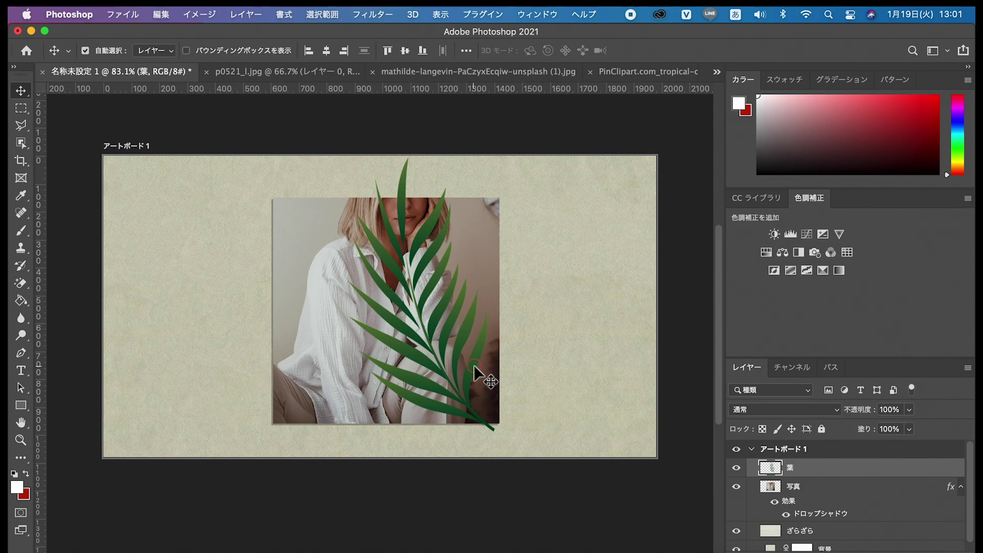
- Scale the leaf to about 138% and rotate it about −95° across the top-right corner
key("ctrl+t")
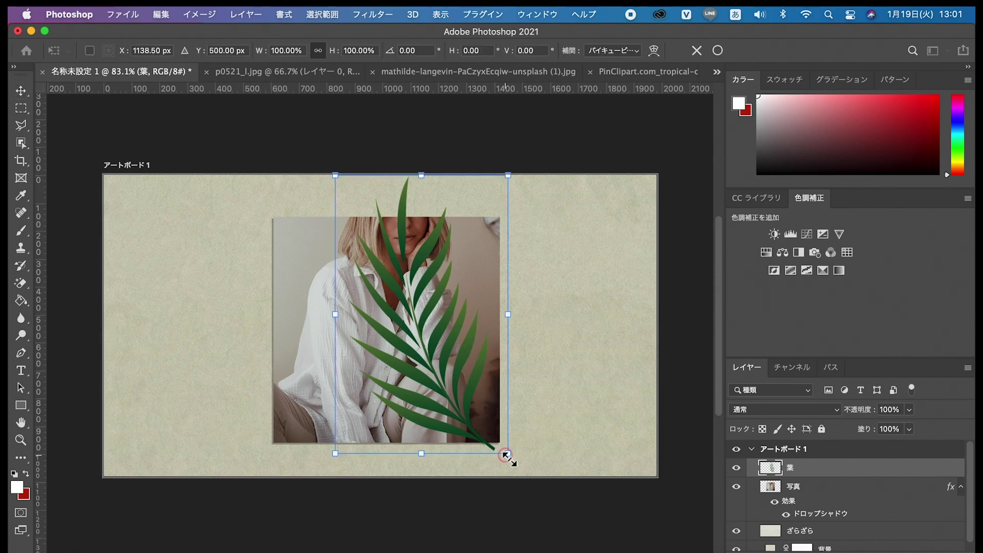
mouse_move(506, 454)
left_mouse_down()
mouse_move(565, 509)
mouse_move(600, 434)
mouse_move(567, 252)
left_mouse_up()
left_click_drag(565, 286, 583, 234)
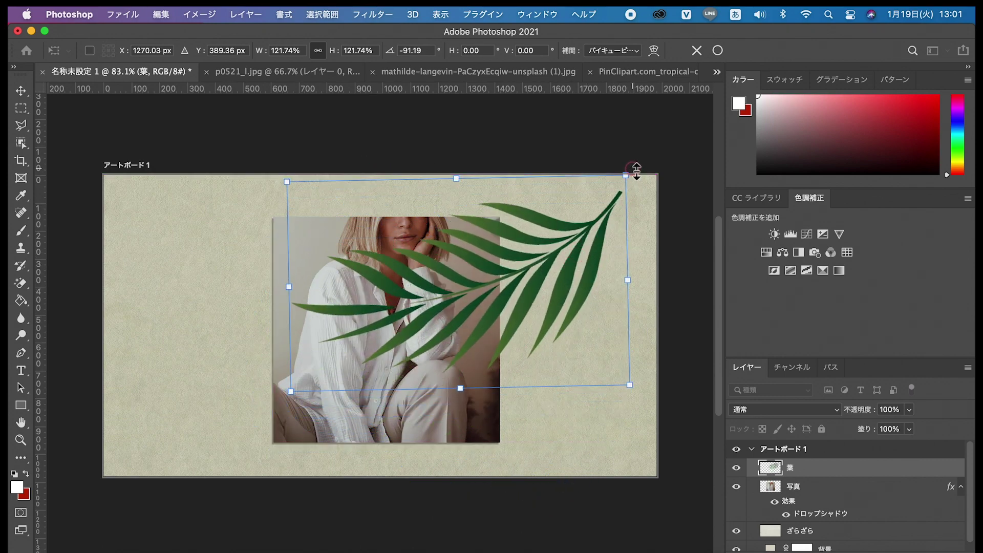
left_click_drag(635, 167, 625, 156)
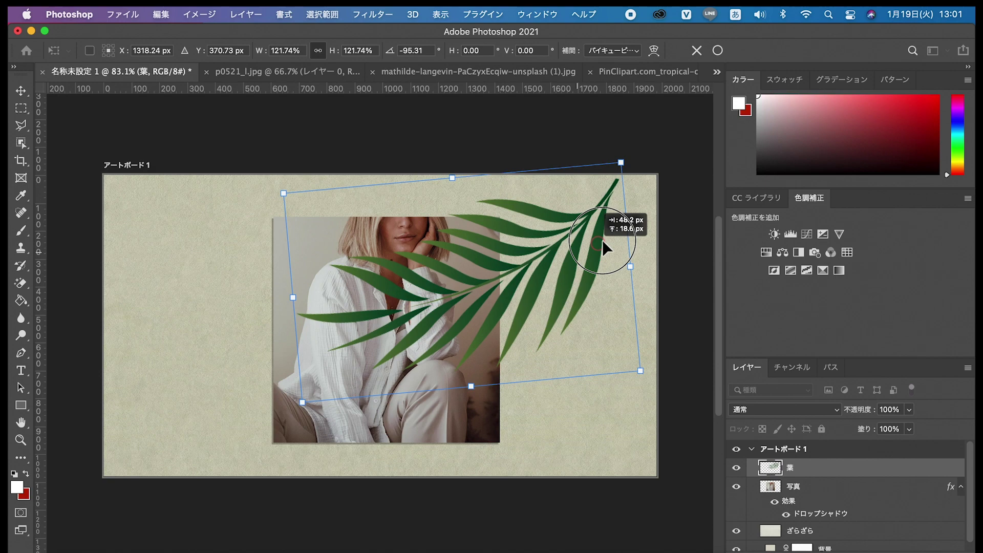
left_click_drag(593, 235, 619, 222)
left_click_drag(644, 150, 686, 118)
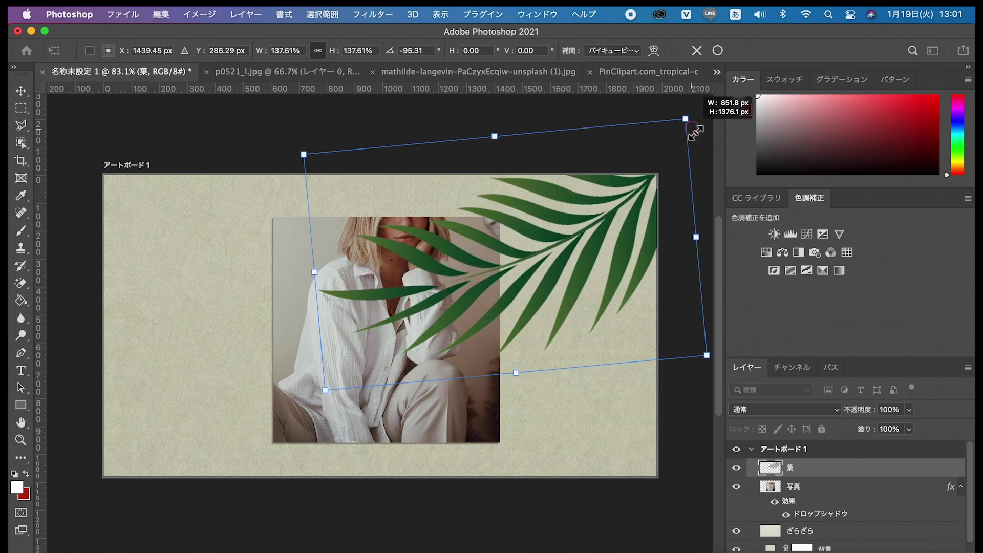
left_click_drag(558, 246, 558, 259)
key("Return")
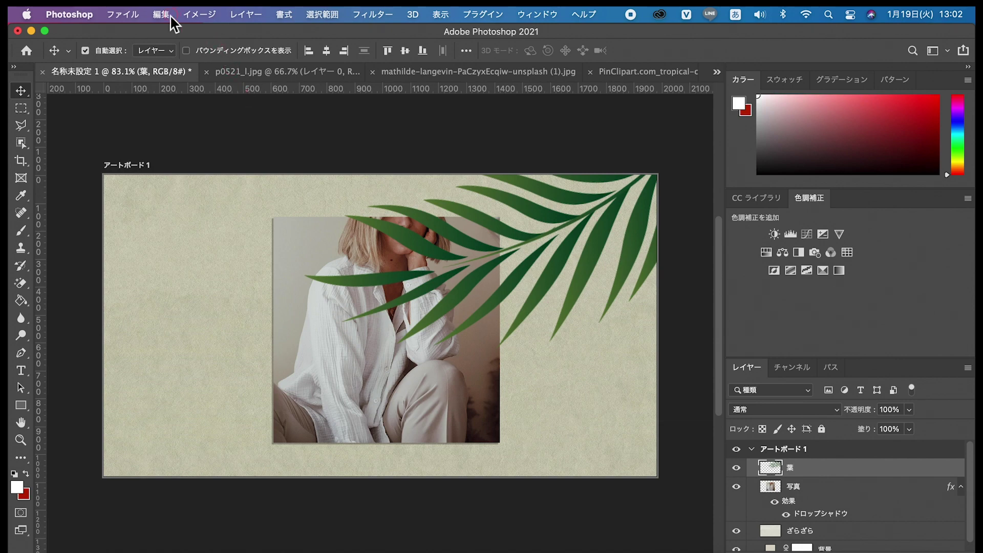
left_click(160, 15)
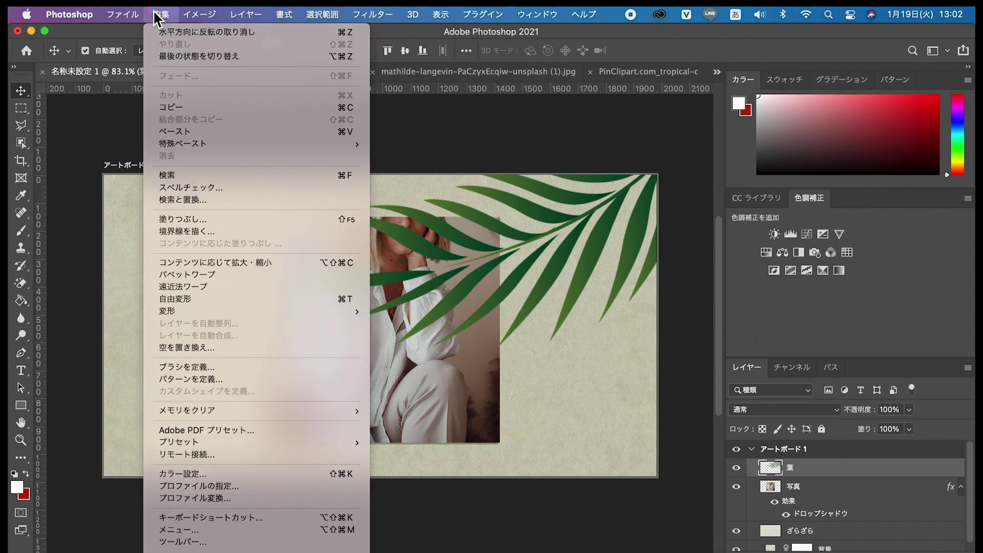
left_click(180, 312)
mouse_move(167, 311)
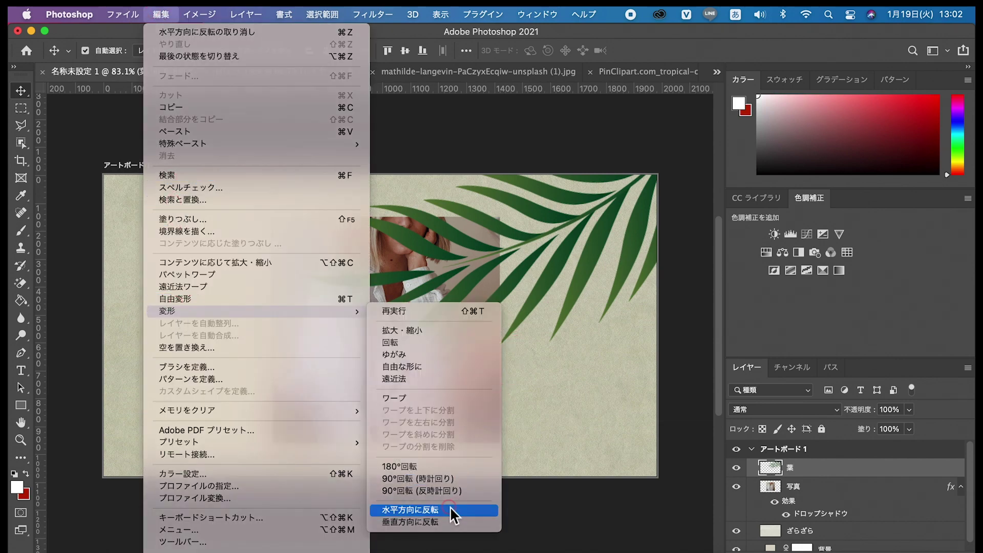
left_click(448, 507)
left_click(478, 280)
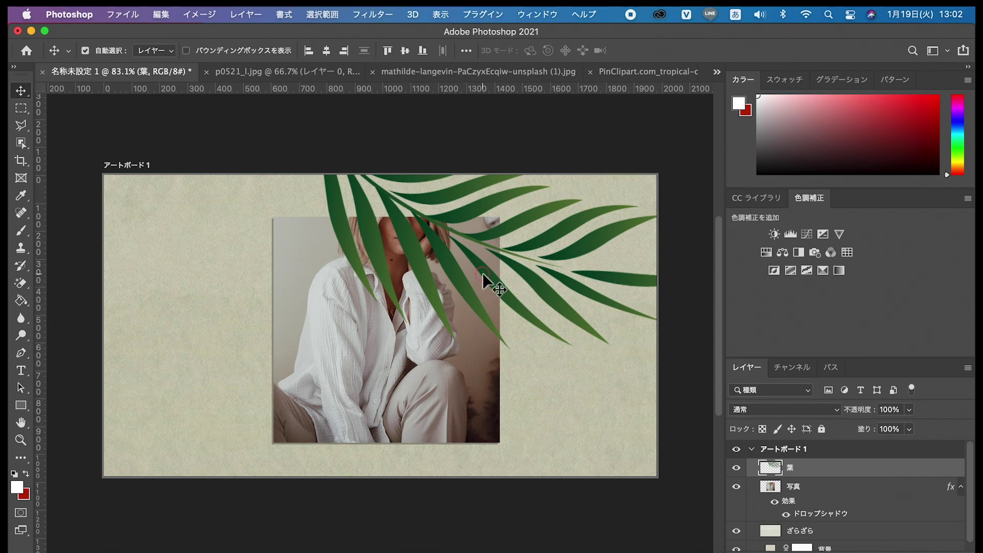
key("super+z")
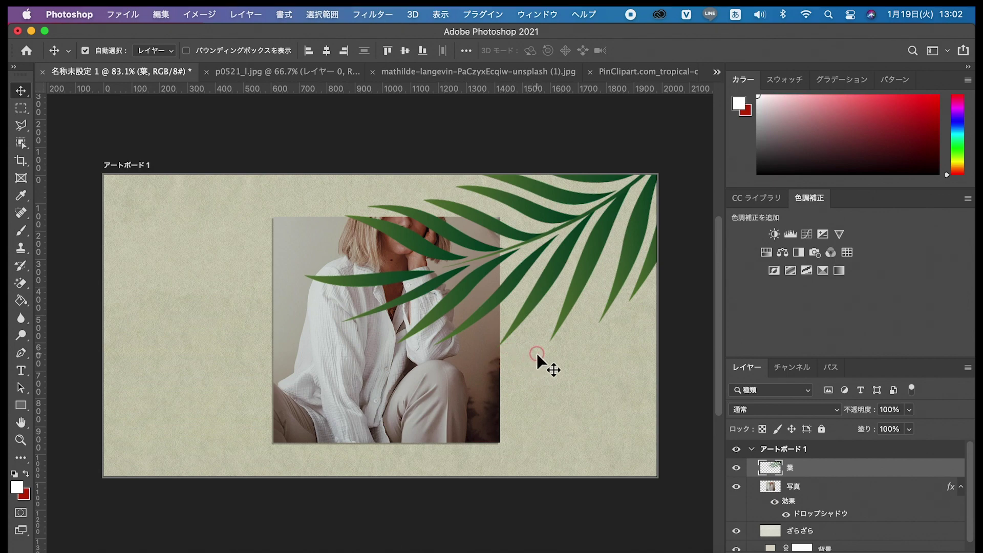
right_click(812, 472)
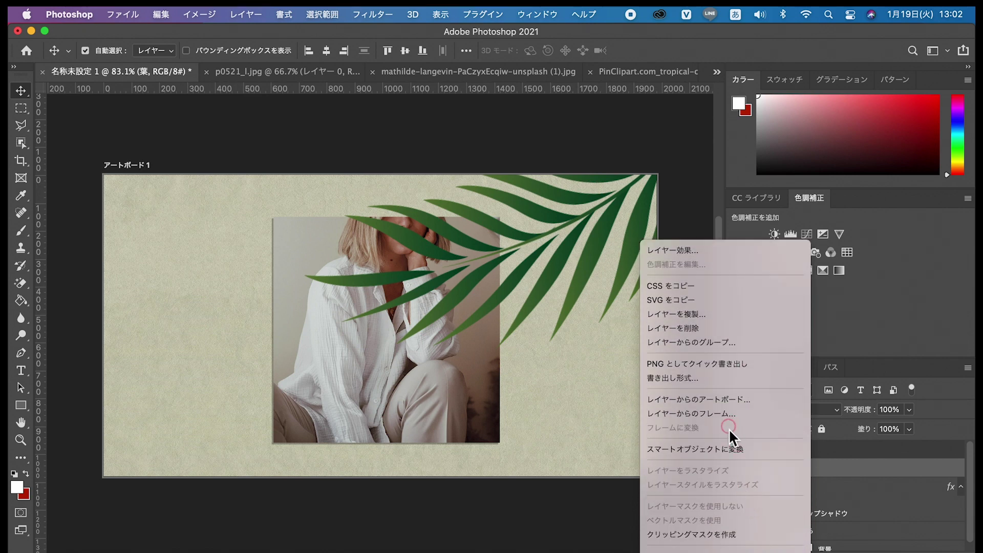
- Convert the 葉 layer to a smart object and enable a Color Overlay style
left_click(730, 448)
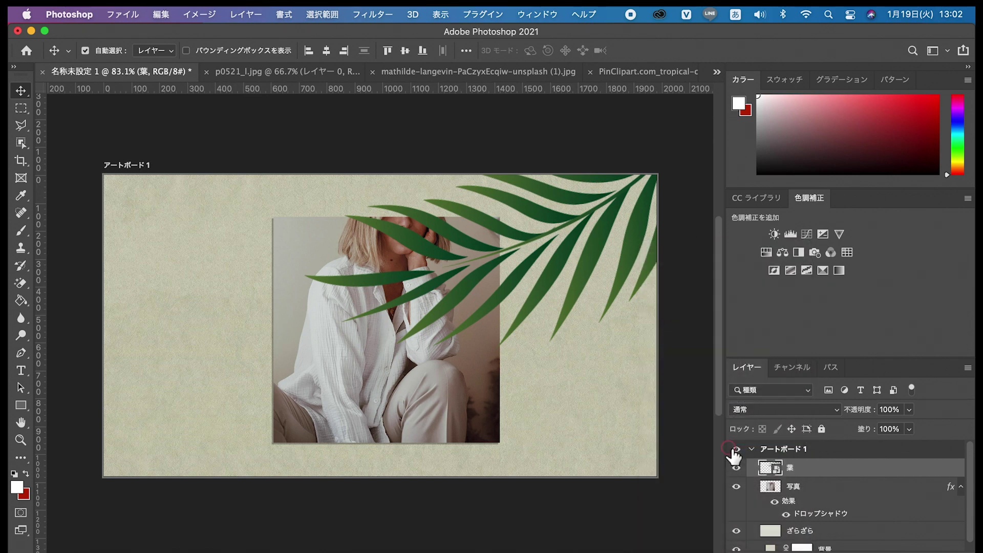
left_click(779, 469)
left_click(826, 467)
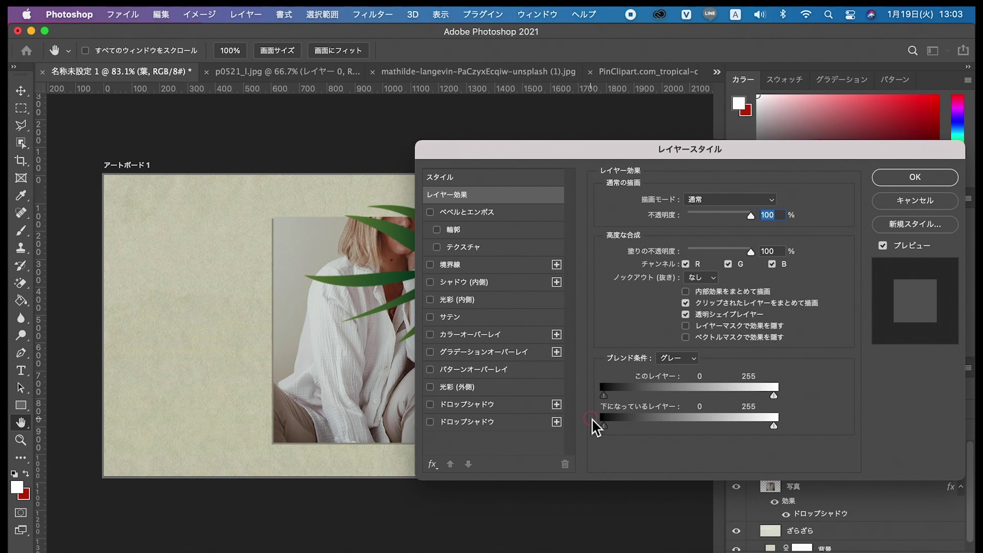
left_click(431, 335)
mouse_move(654, 149)
left_mouse_down()
mouse_move(760, 236)
mouse_move(542, 346)
left_mouse_up()
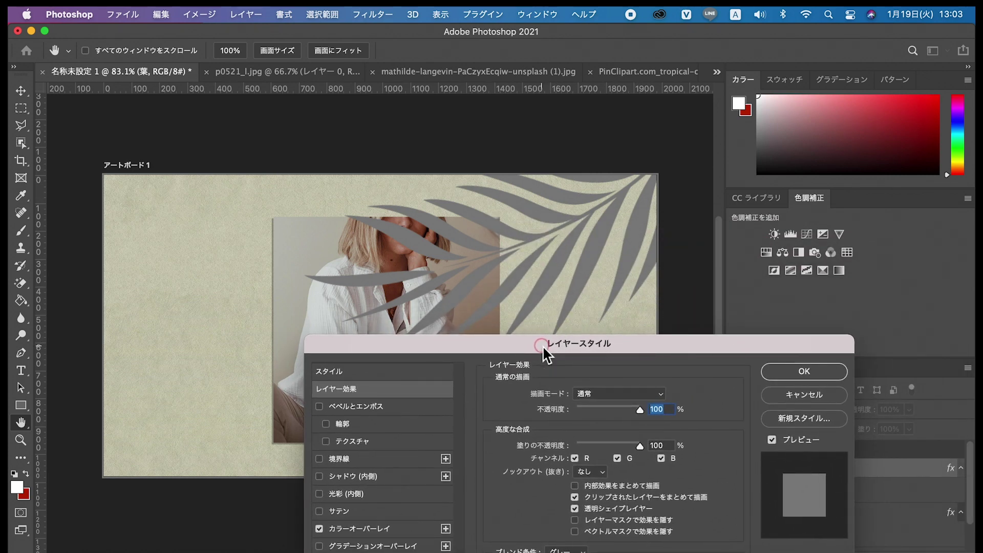
left_click_drag(543, 346, 603, 324)
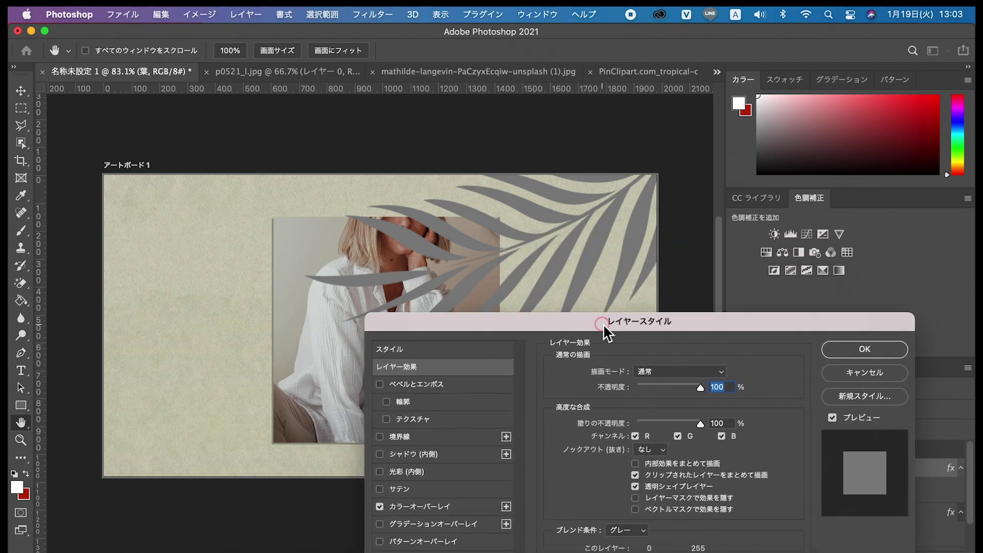
- Set the overlay colour to near-black so the leaf becomes a solid silhouette
left_click(471, 507)
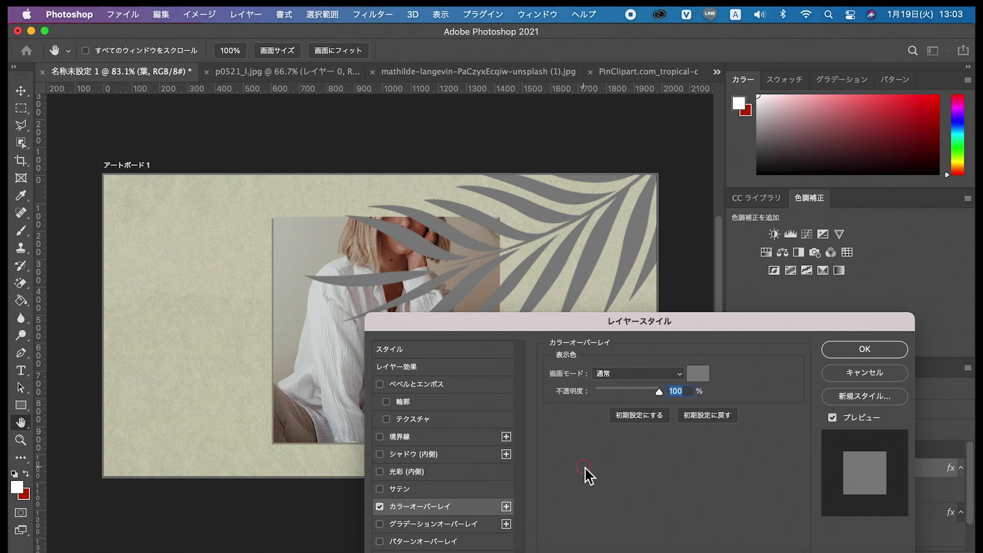
left_click(698, 373)
left_click(324, 366)
left_click(605, 194)
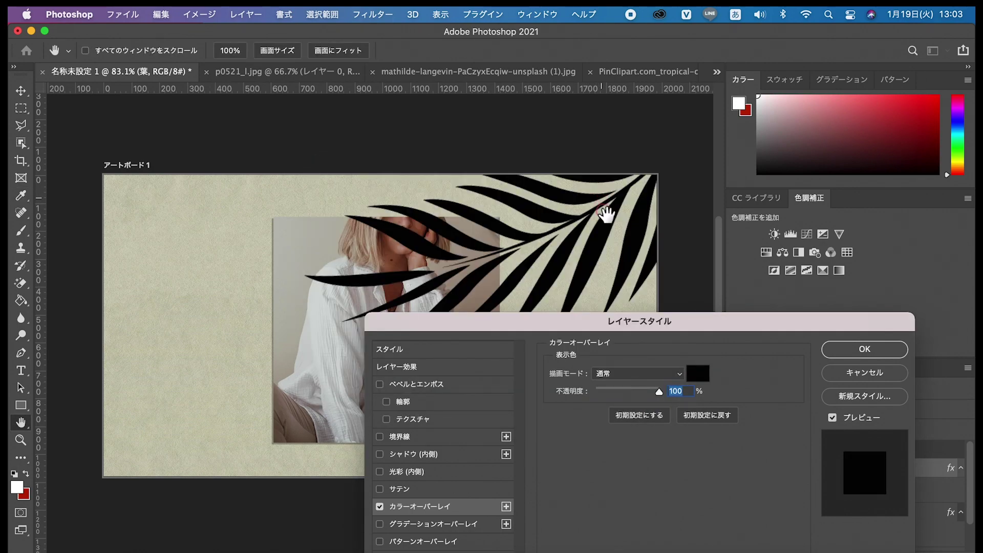
left_click(848, 353)
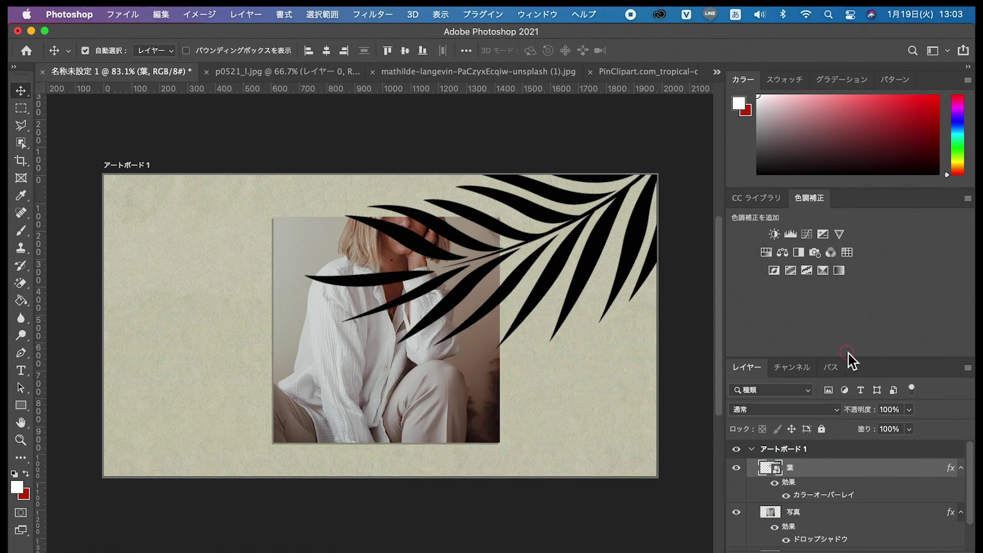
left_click(365, 14)
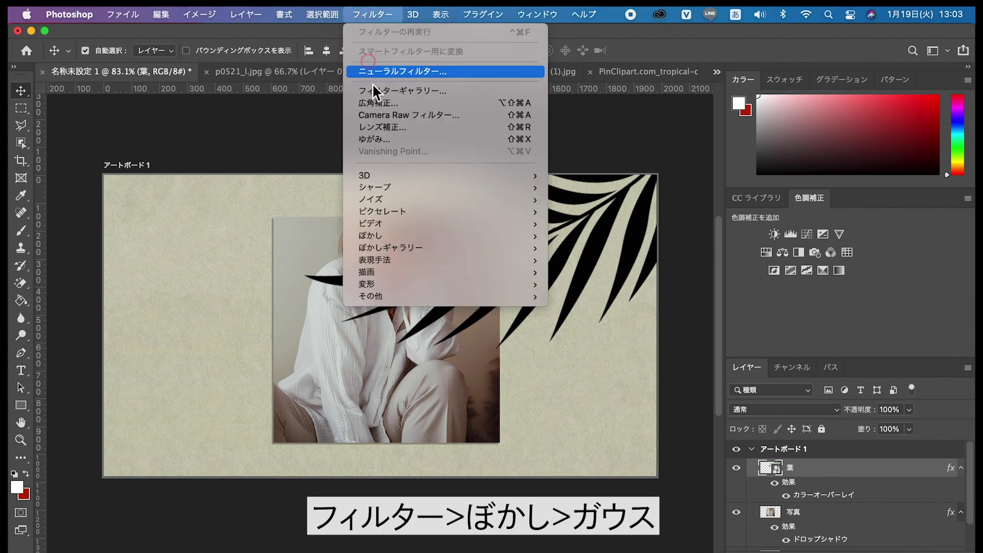
mouse_move(370, 235)
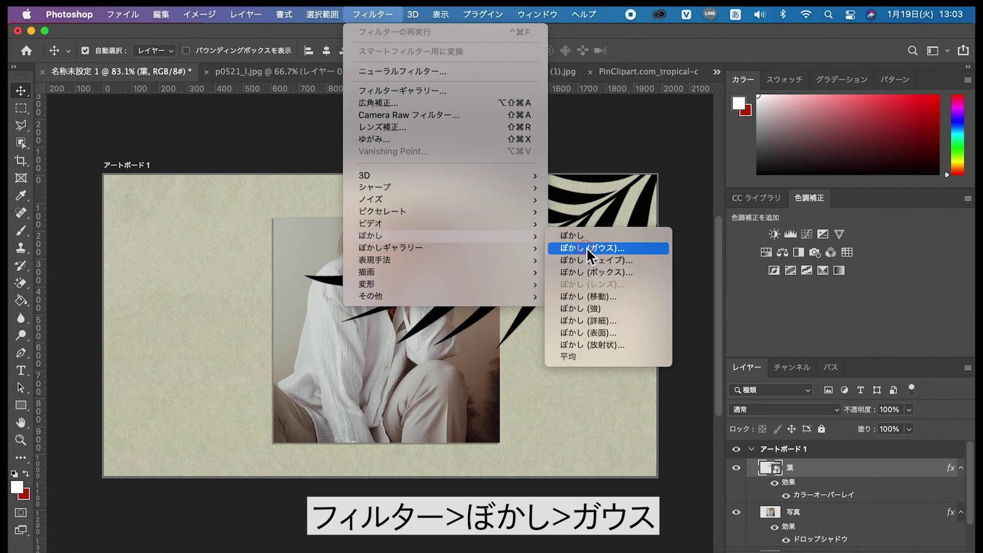
- Apply a Gaussian Blur with a 17.6 px radius to the black leaf
left_click(585, 248)
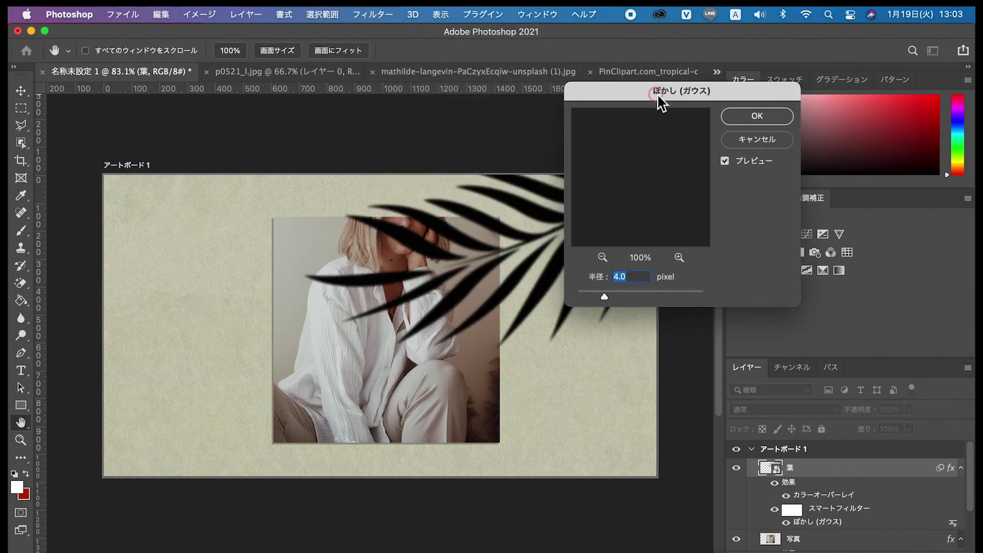
left_click_drag(659, 98, 763, 50)
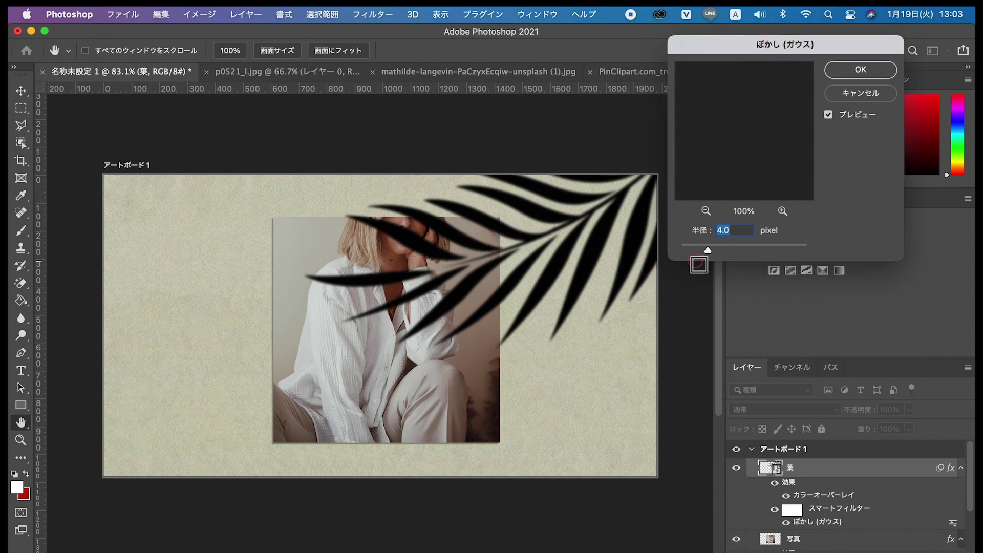
mouse_move(708, 250)
left_mouse_down()
mouse_move(747, 250)
mouse_move(734, 249)
left_mouse_up()
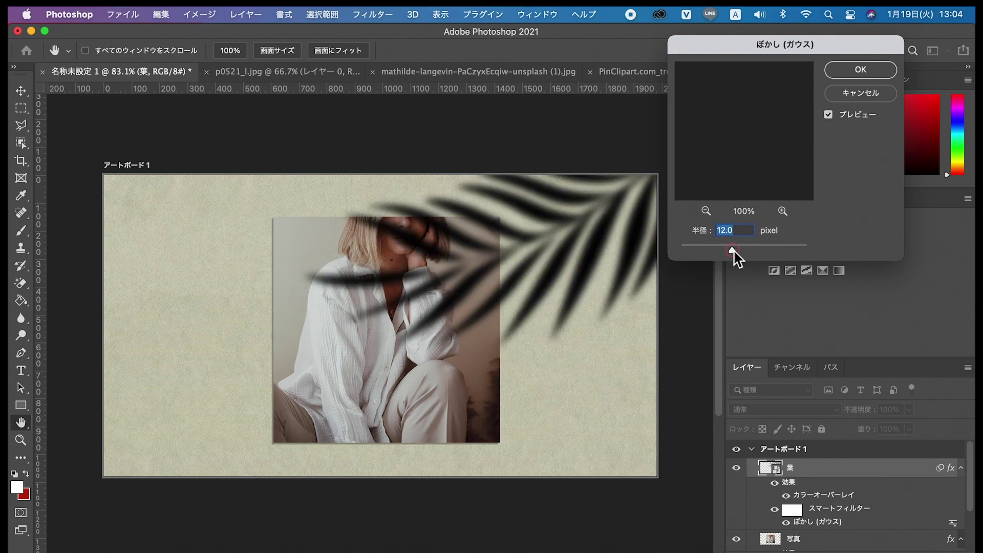
left_click_drag(734, 250, 737, 251)
left_click_drag(737, 249, 736, 251)
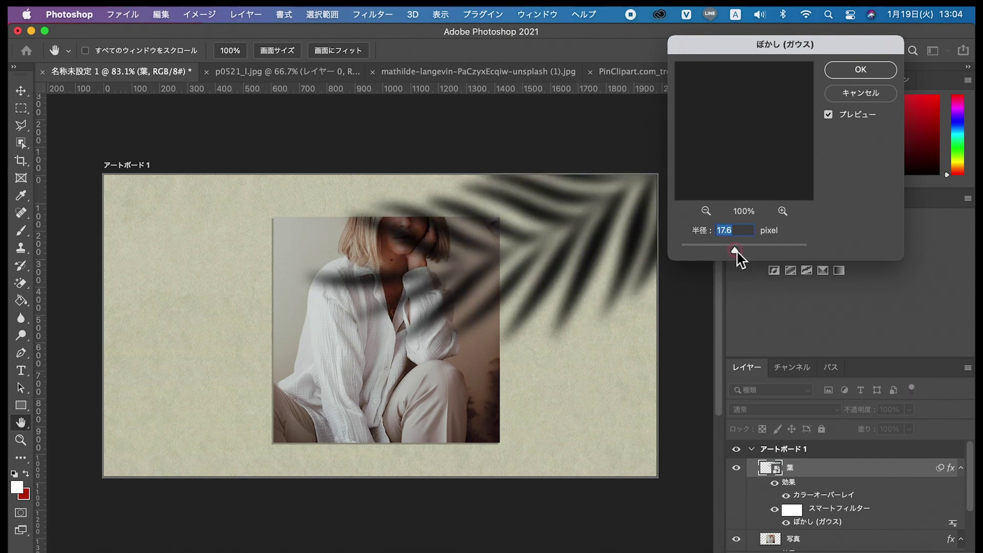
left_click(853, 80)
left_click(855, 74)
left_click(786, 522)
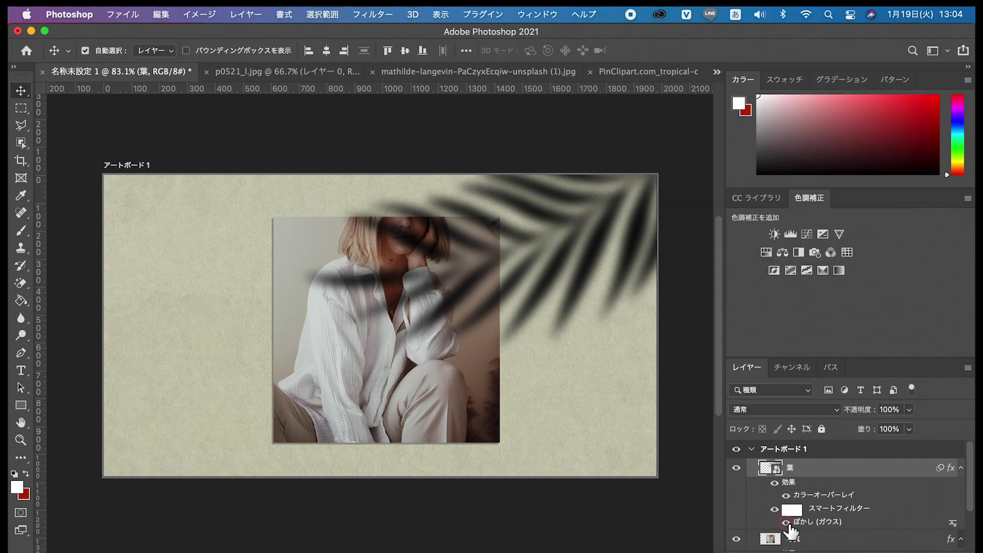
- Add a Box Blur of about 24 px radius on top of the Gaussian blur
left_click(384, 13)
mouse_move(444, 235)
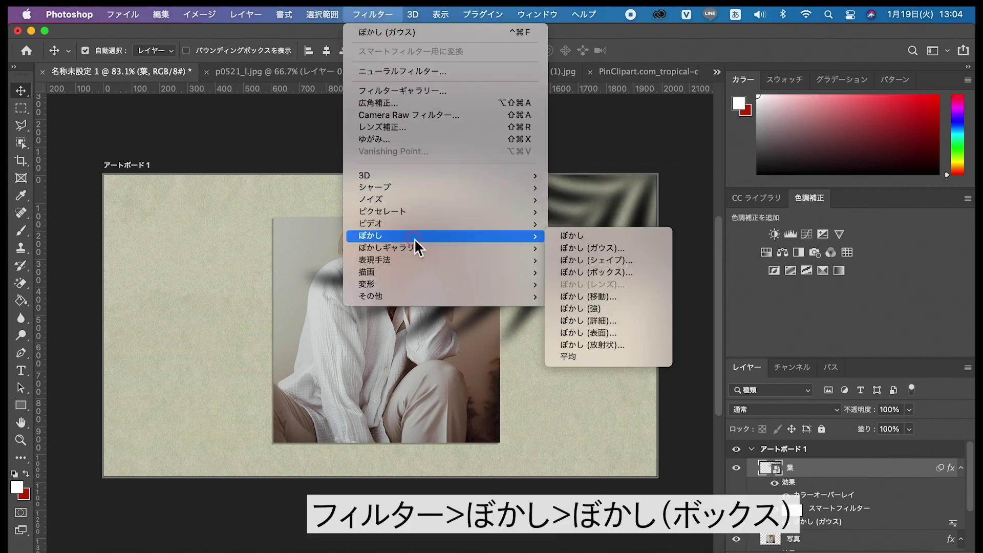
left_click(599, 272)
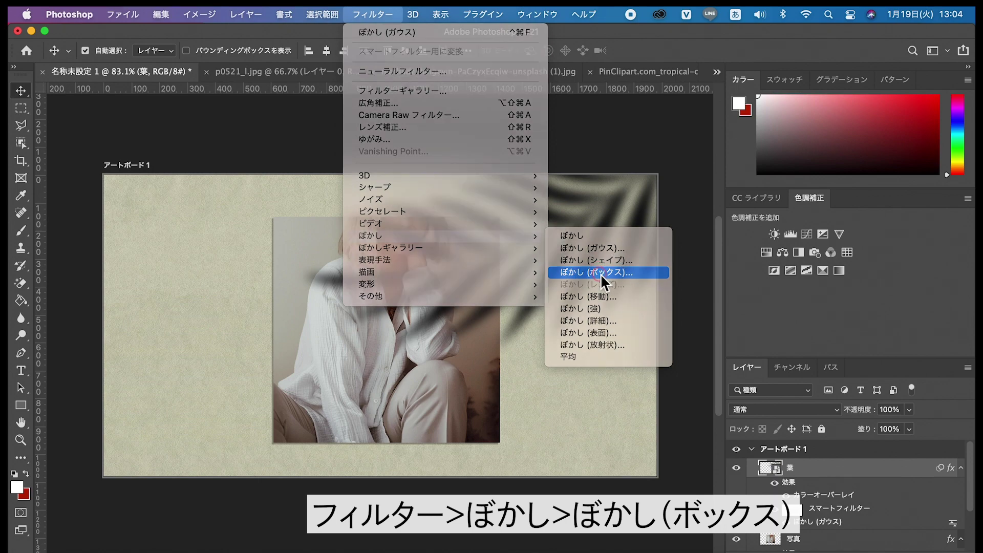
left_click_drag(571, 127, 841, 133)
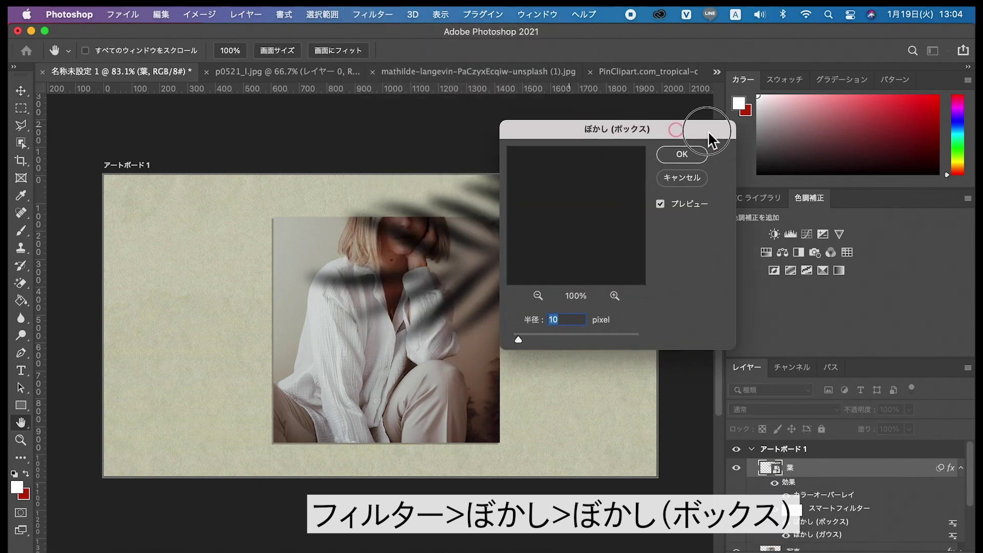
left_click_drag(662, 342, 672, 342)
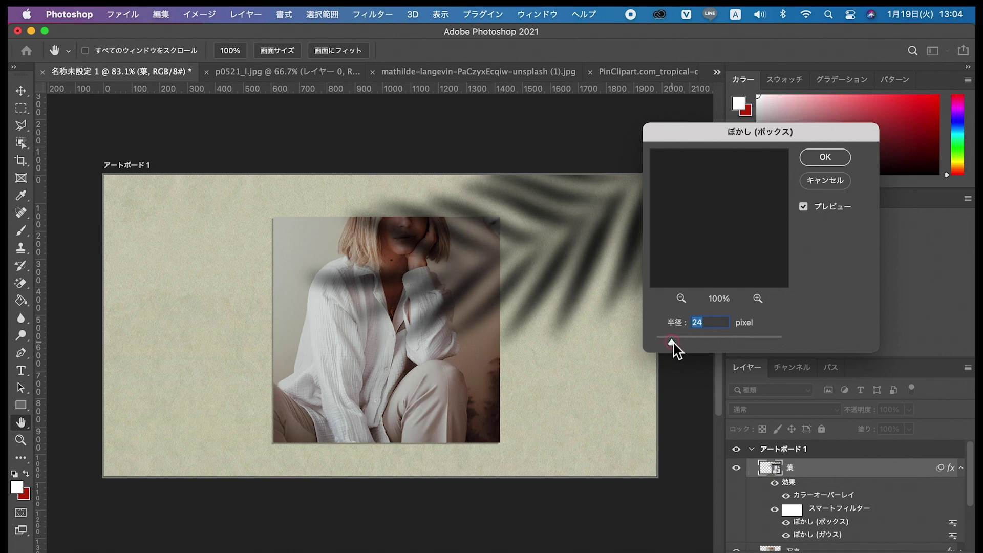
left_click(825, 158)
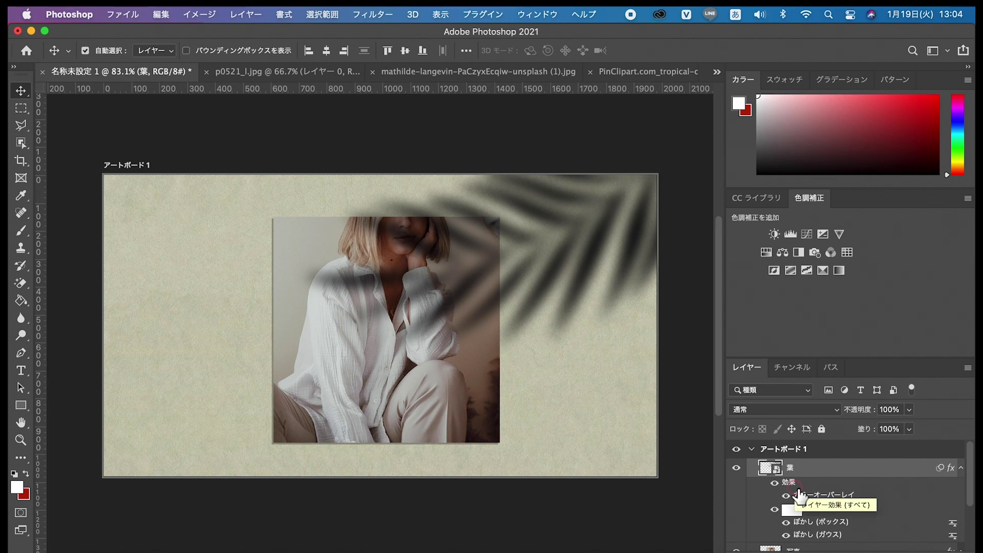
left_click(909, 409)
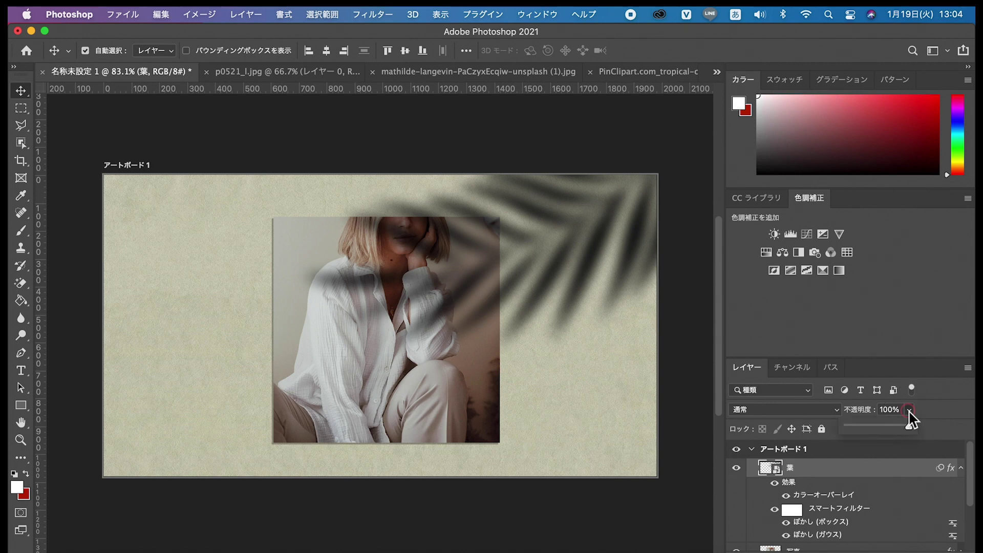
- Lower the 葉 layer opacity to 67% and nudge the leaf shadow down toward the lower left
left_click_drag(910, 425, 889, 426)
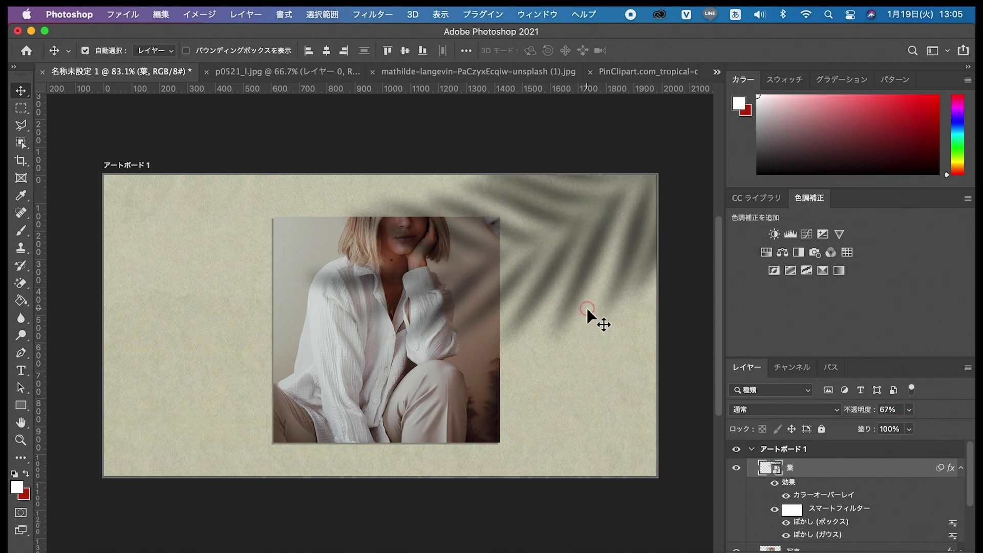
key("ctrl+t")
key("Return")
left_click_drag(425, 307, 424, 316)
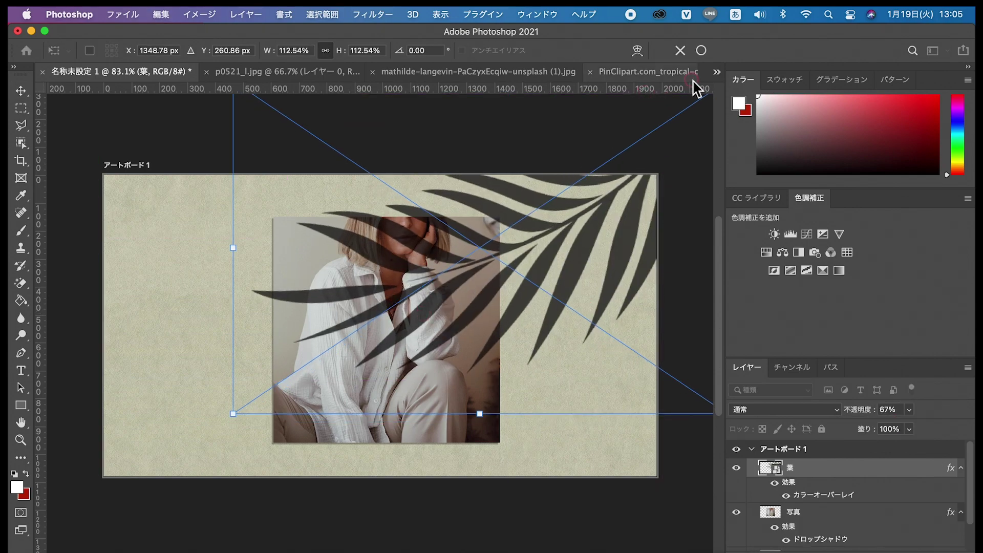
left_click(700, 51)
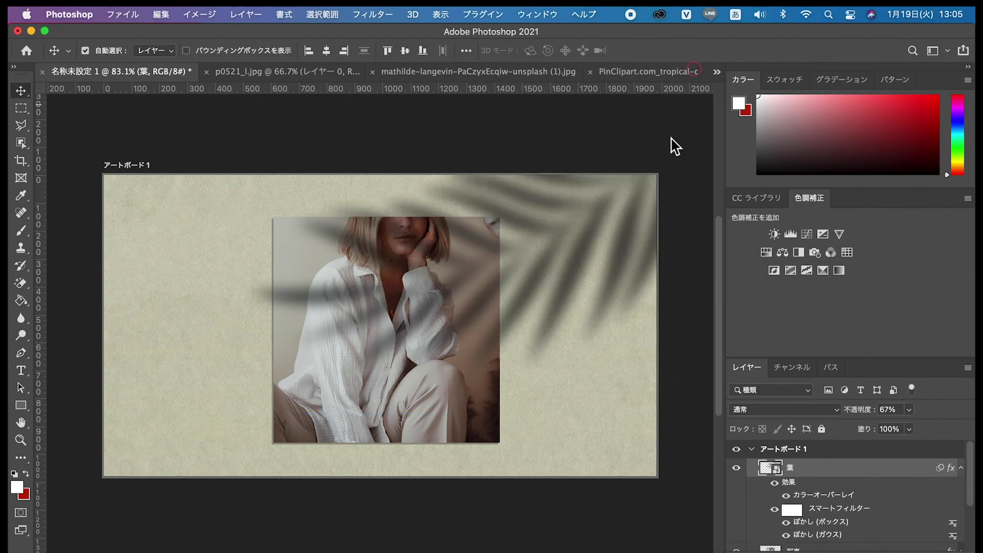
key("cmd+t")
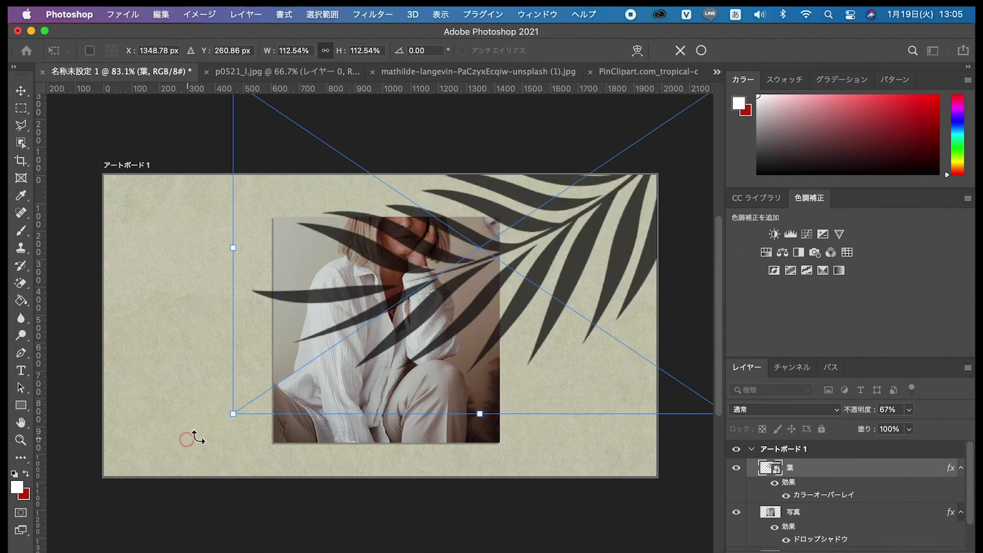
key("Return")
scroll(807, 476, "down", 3)
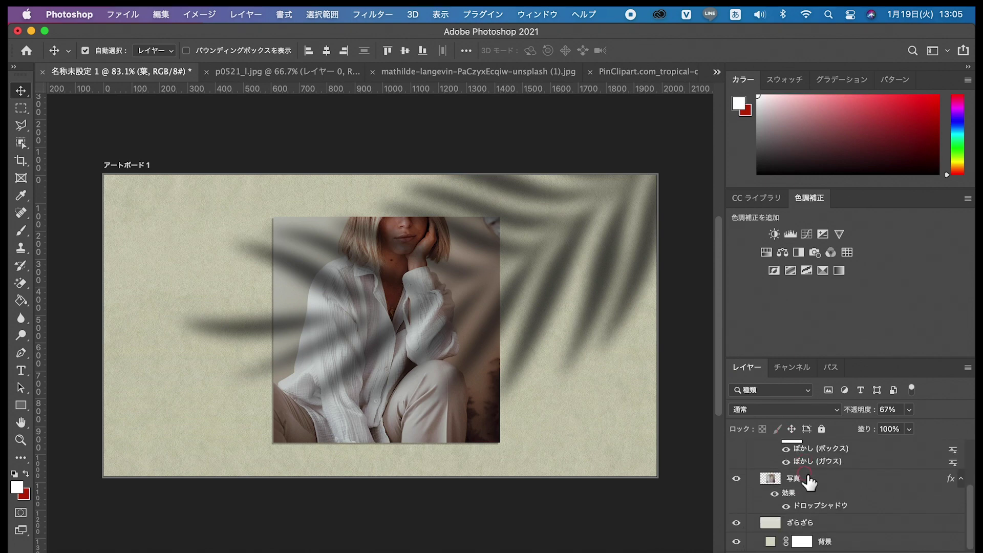
scroll(808, 482, "up", 3)
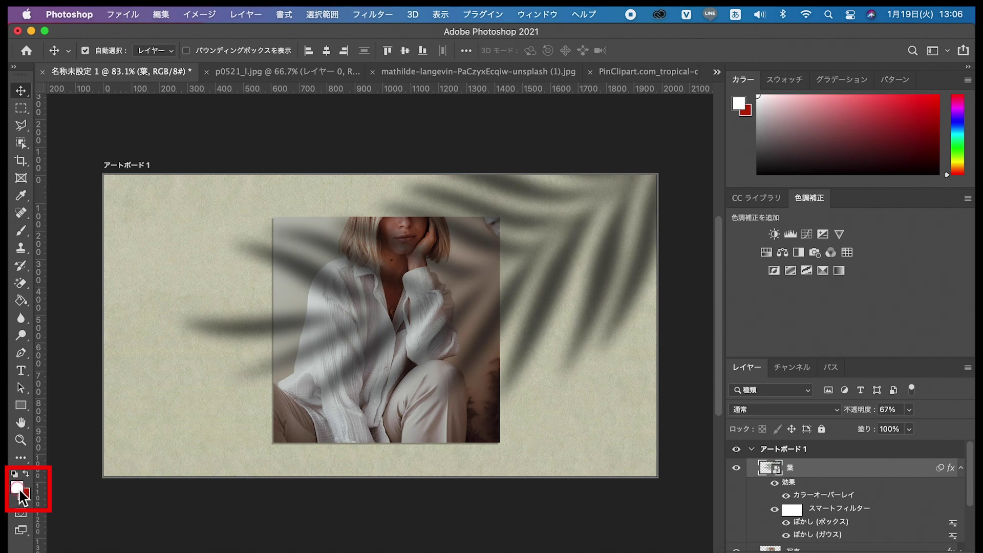
- Set the foreground colour to black
left_click(19, 489)
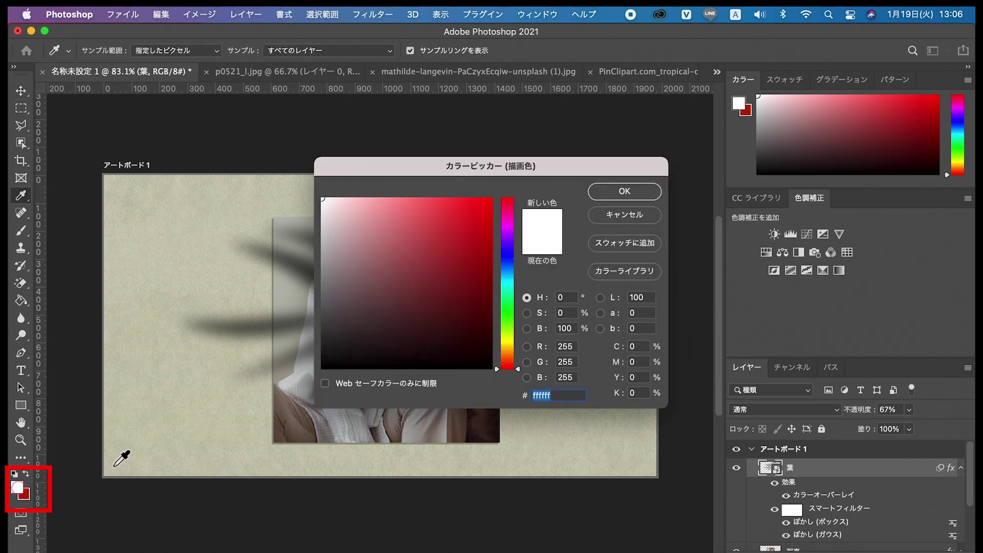
left_click(324, 368)
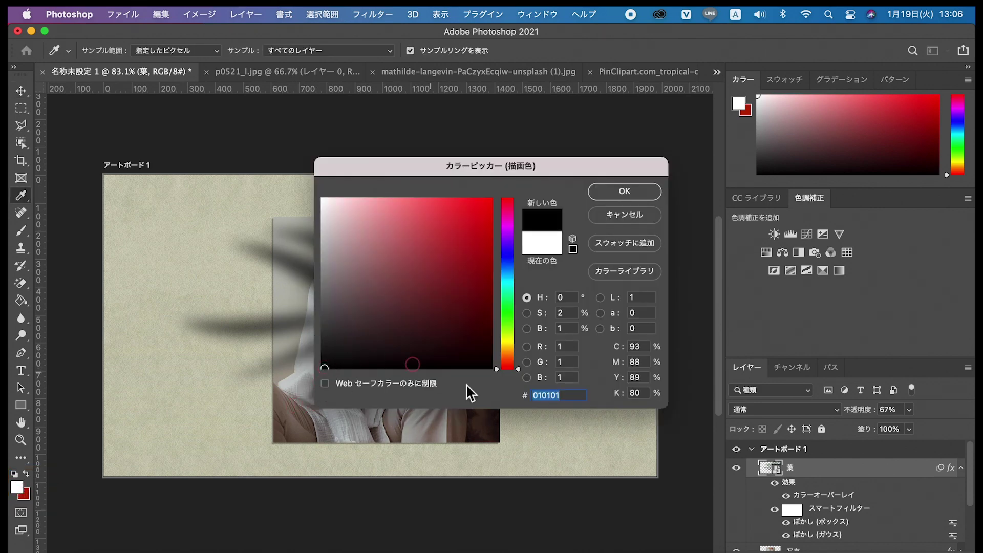
type("000")
left_click(613, 194)
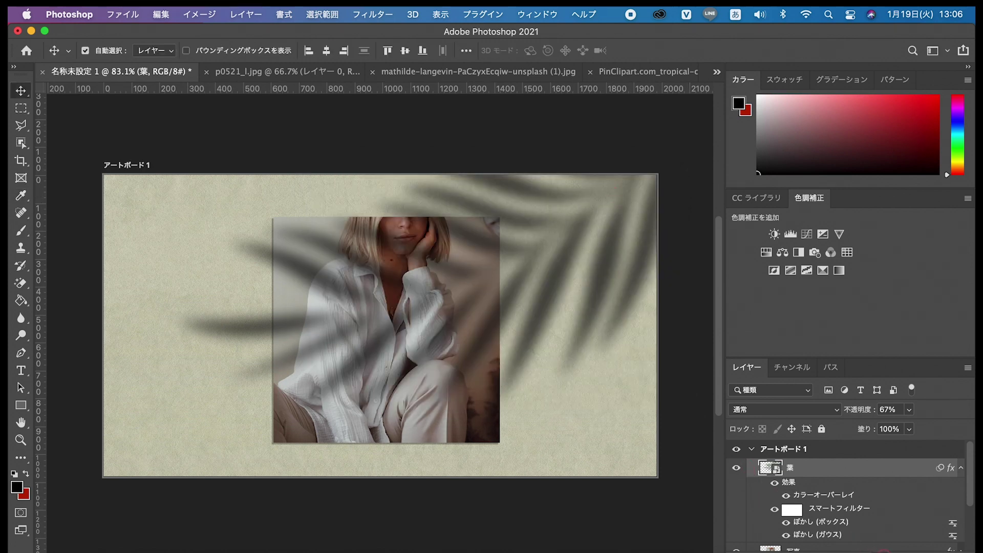
- Add a gradient fill layer with its angle set to 45°
left_click(910, 547)
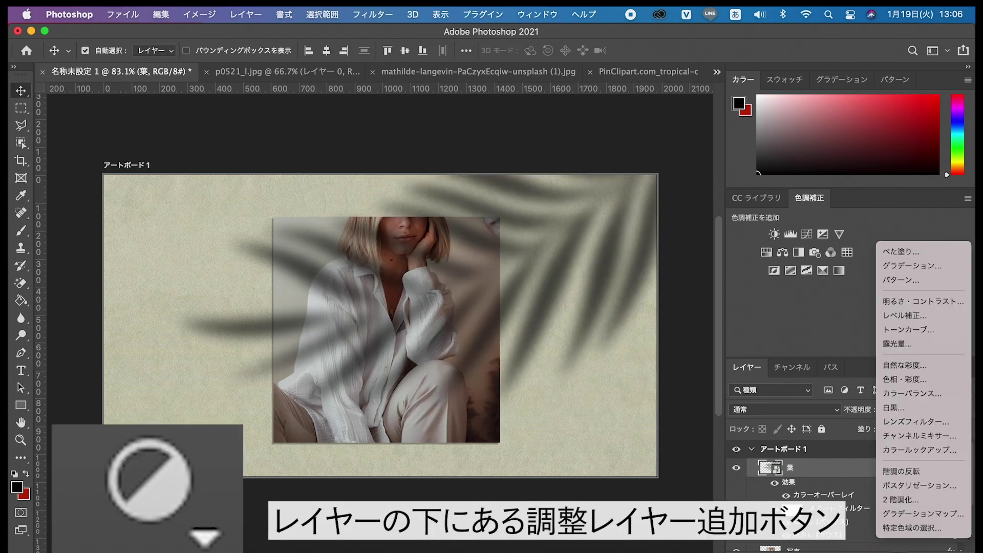
left_click(896, 265)
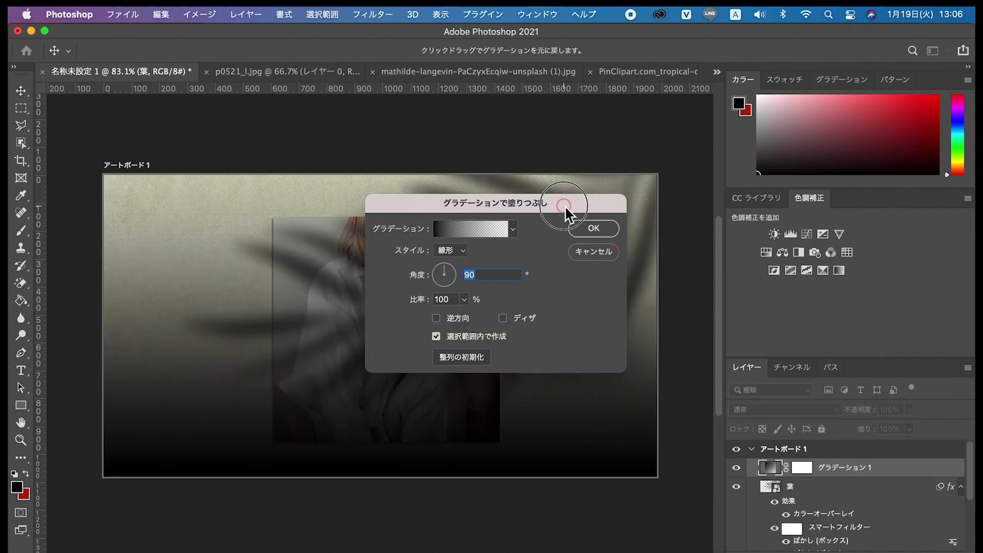
left_click_drag(565, 205, 800, 104)
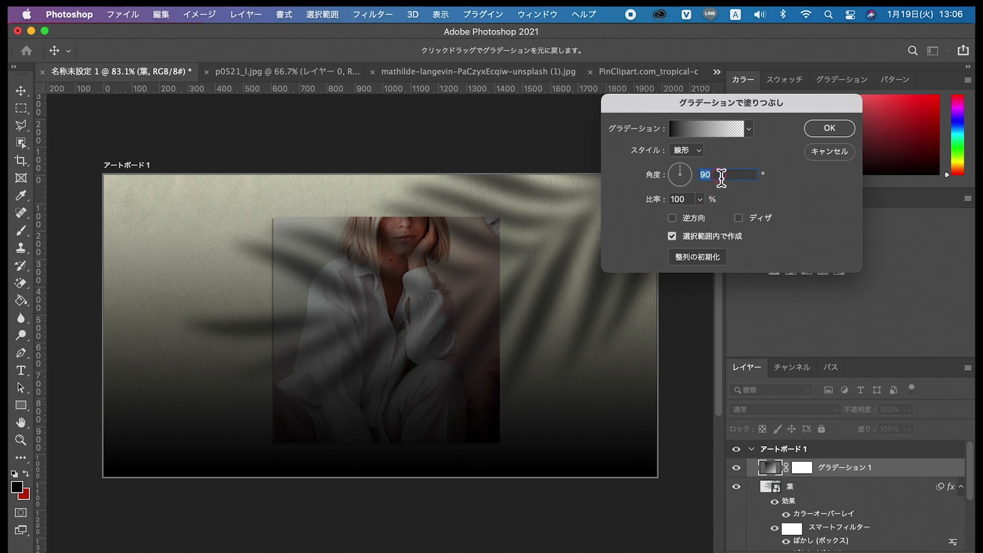
type("1")
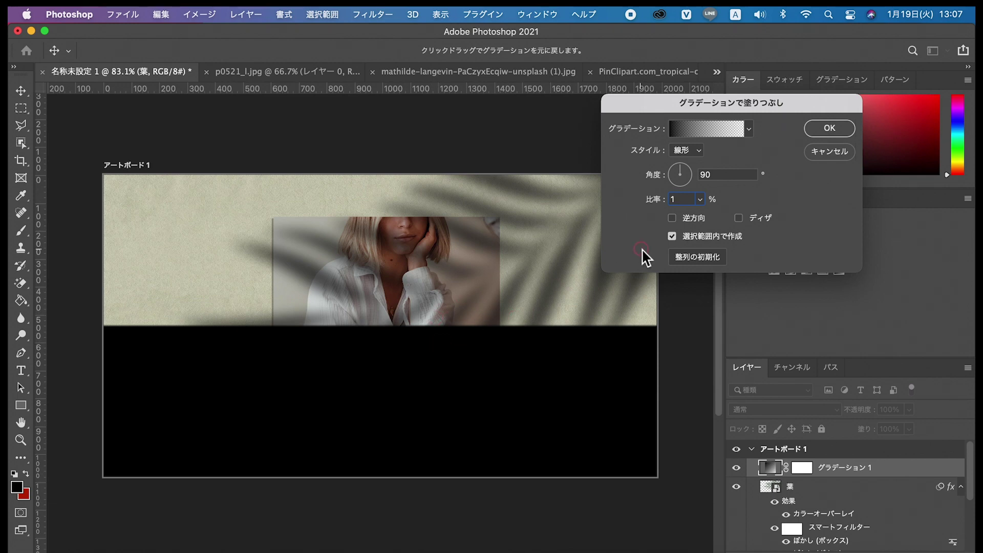
double_click(719, 174)
type("45")
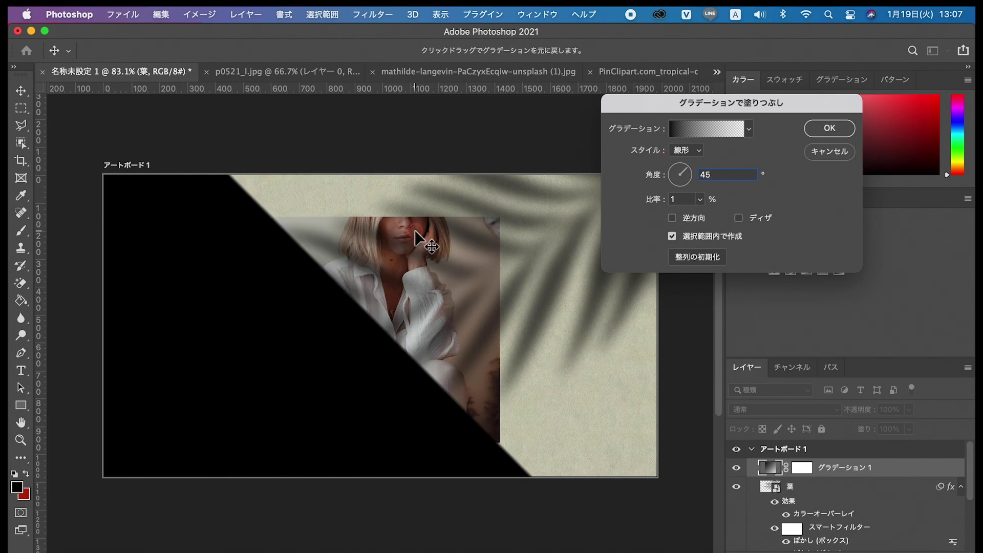
left_click(305, 374)
left_click(273, 361)
- Reverse the gradient at 100% scale with its dark edge in the upper right
left_click(673, 219)
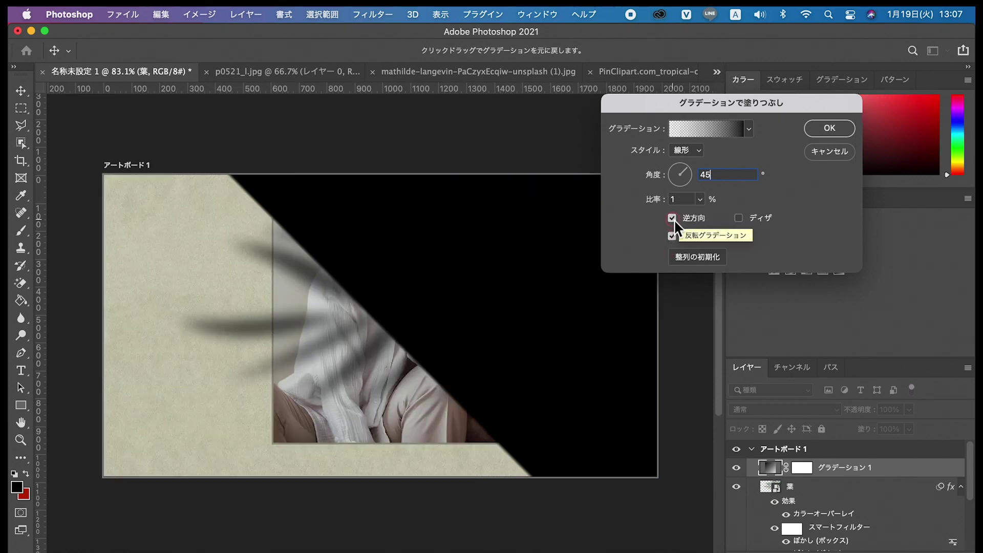
mouse_move(530, 272)
left_mouse_down()
mouse_move(586, 215)
mouse_move(537, 230)
mouse_move(575, 198)
mouse_move(537, 215)
mouse_move(563, 191)
mouse_move(560, 201)
left_mouse_up()
left_click_drag(671, 103, 740, 108)
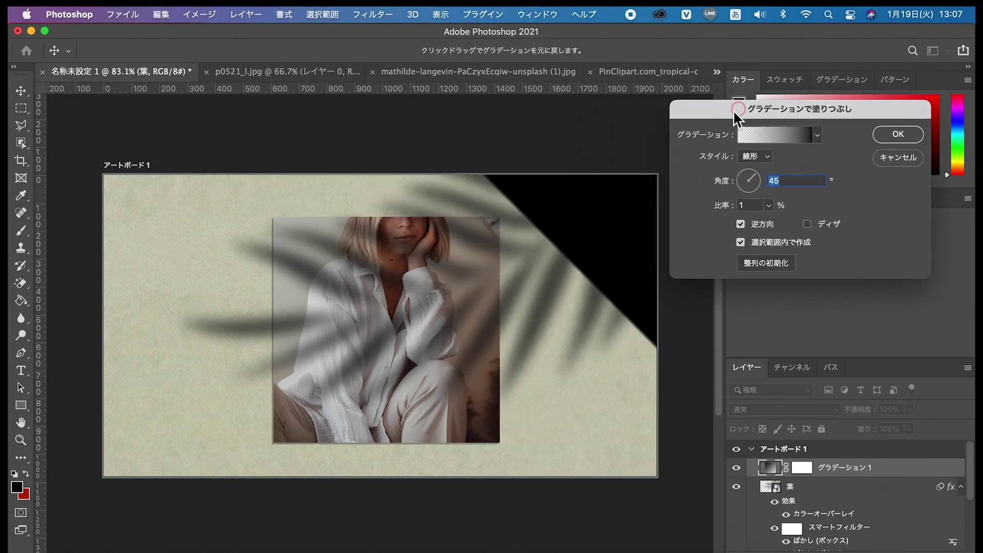
mouse_move(623, 200)
left_mouse_down()
mouse_move(639, 169)
mouse_move(585, 244)
left_mouse_up()
left_click(750, 205)
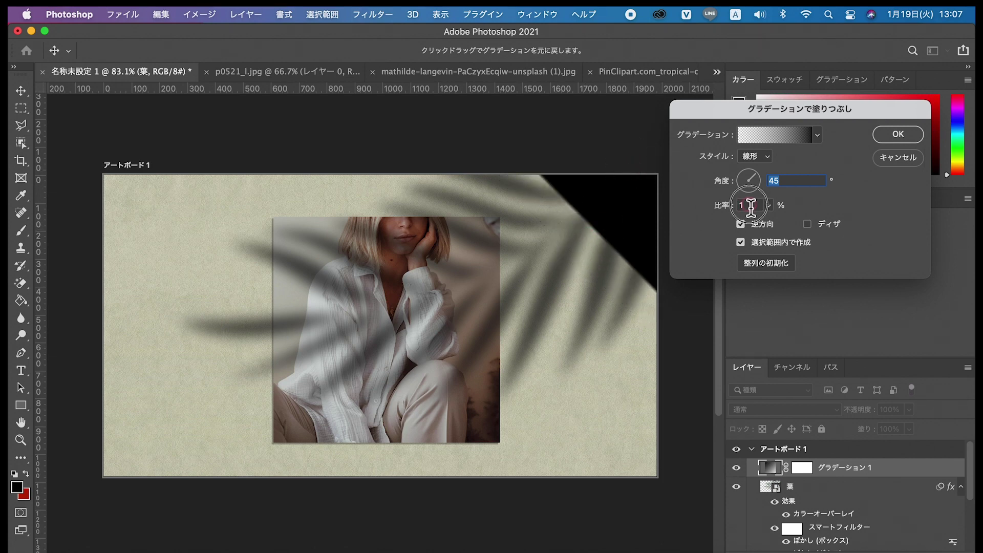
type("100")
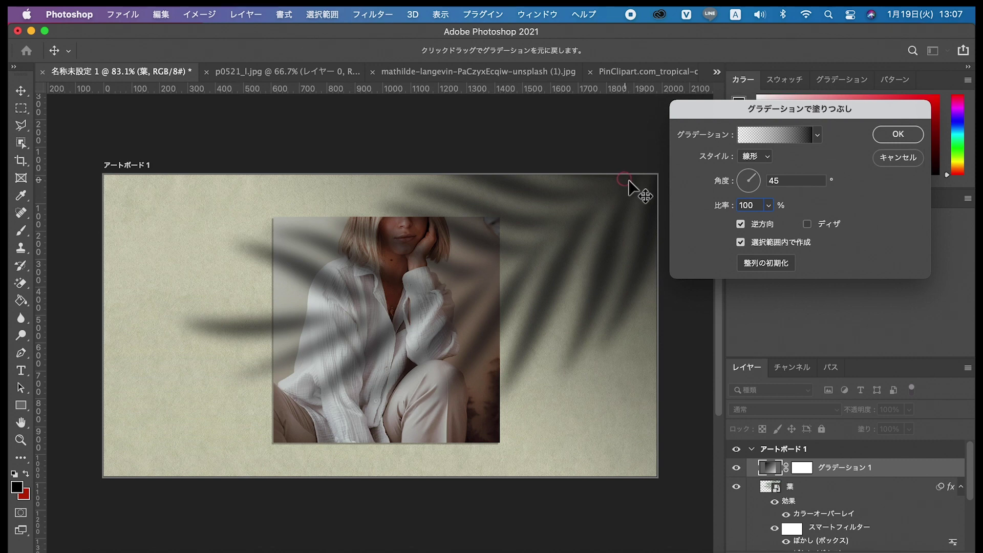
left_click(897, 135)
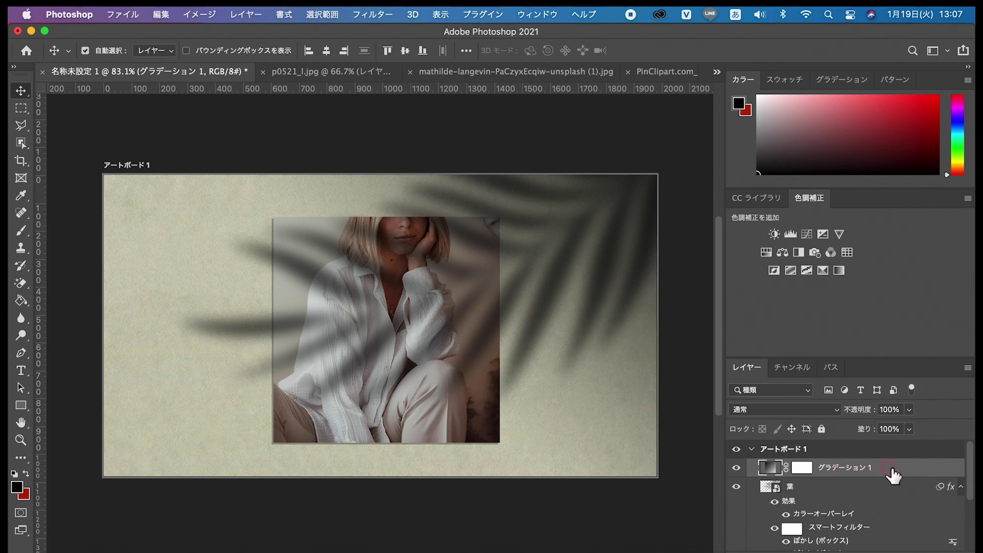
- Change the グラデーション 1 layer's blend mode from Normal to Soft Light
left_click(837, 409)
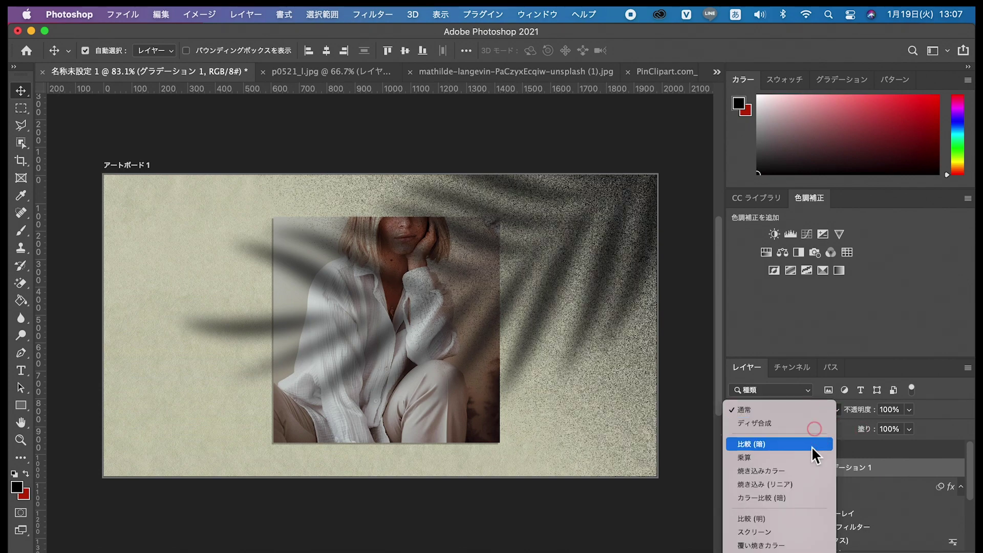
scroll(797, 499, "down", 3)
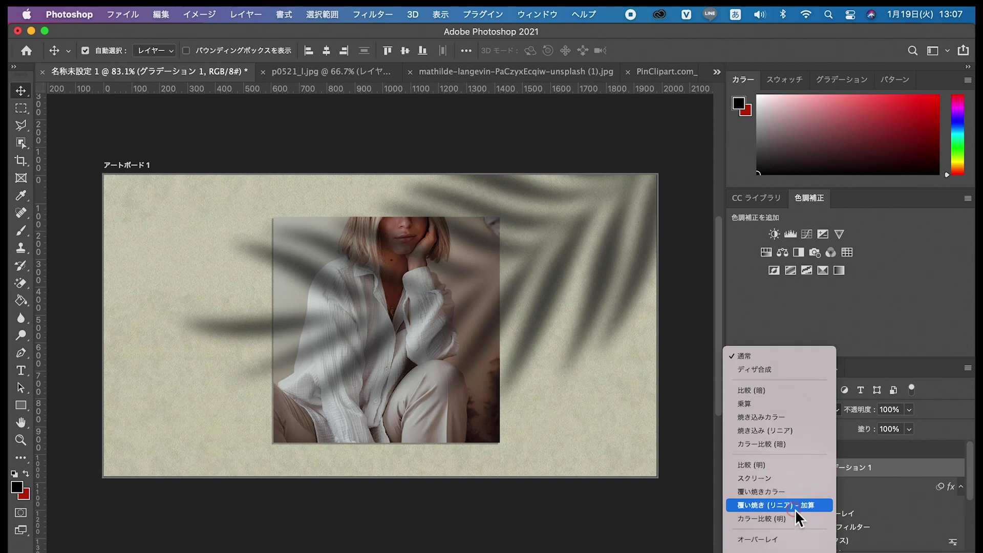
scroll(794, 509, "down", 4)
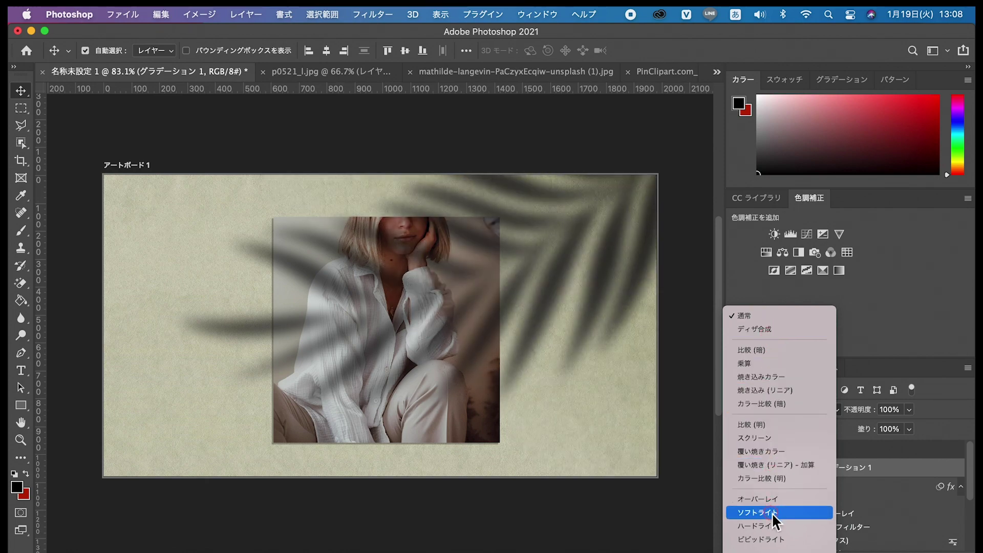
left_click(772, 512)
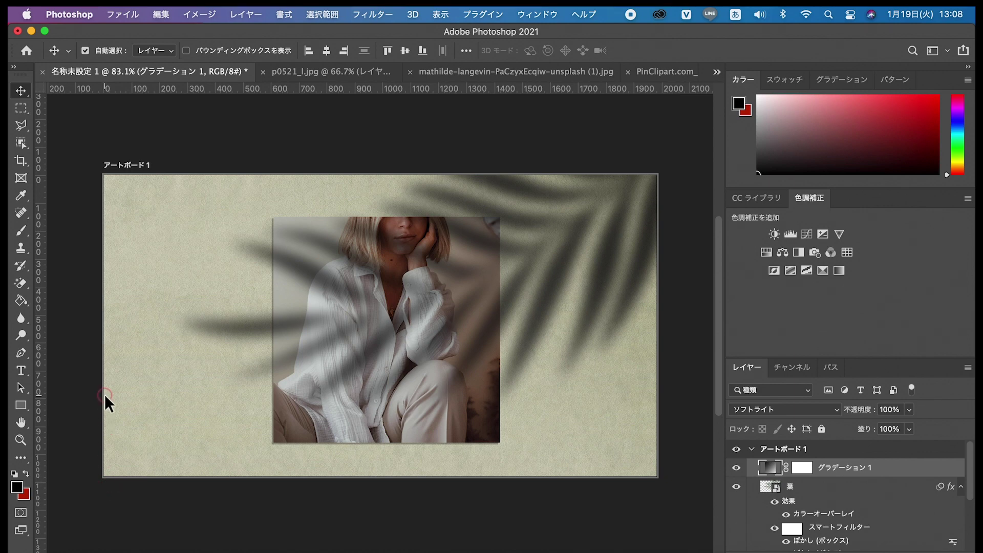
- Set the foreground colour to white and add a second gradient fill layer
left_click(16, 491)
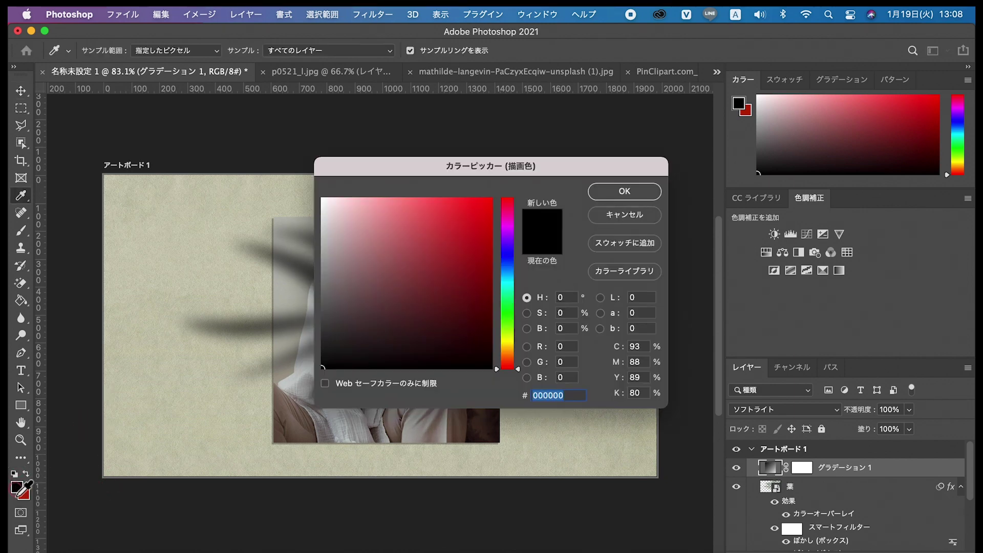
left_click_drag(330, 208, 321, 198)
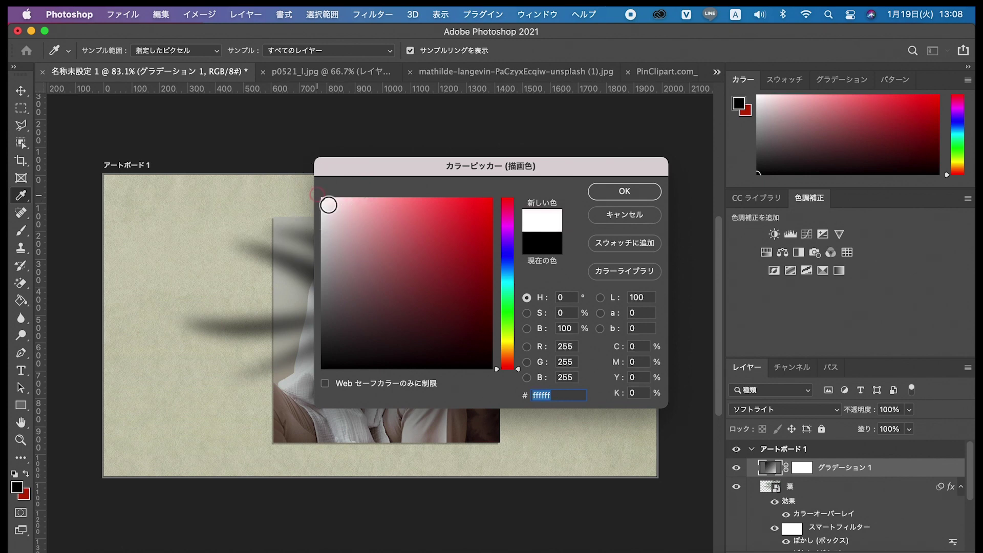
left_click(608, 197)
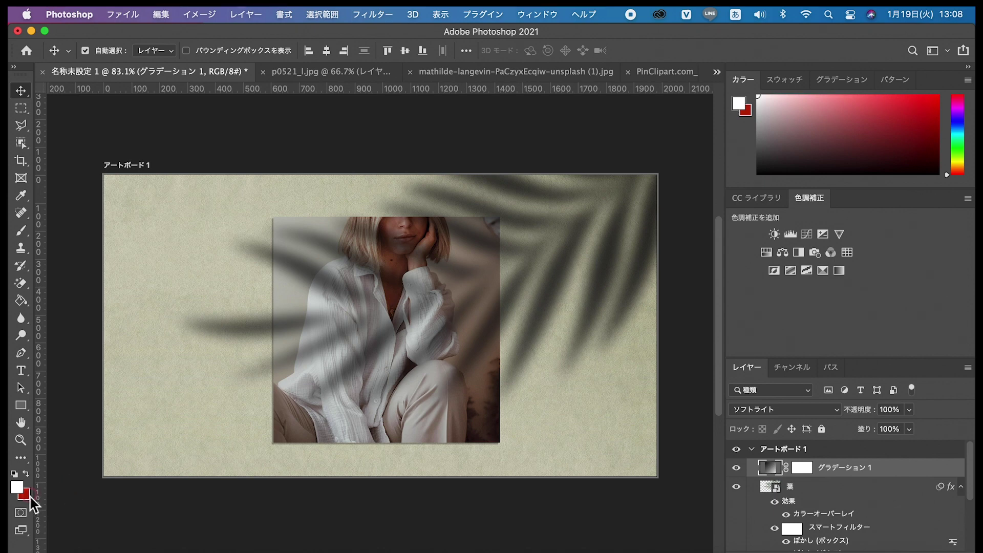
left_click(896, 547)
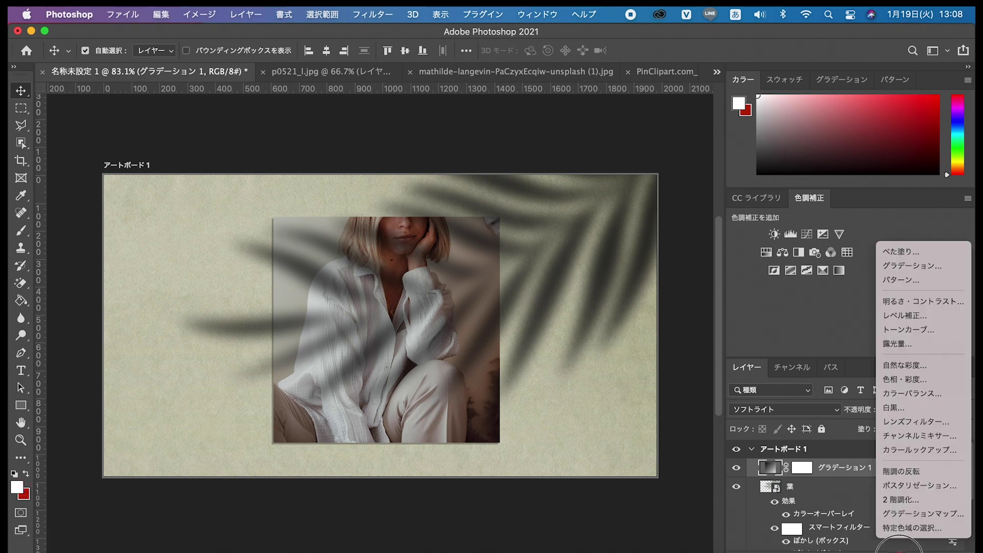
left_click(911, 268)
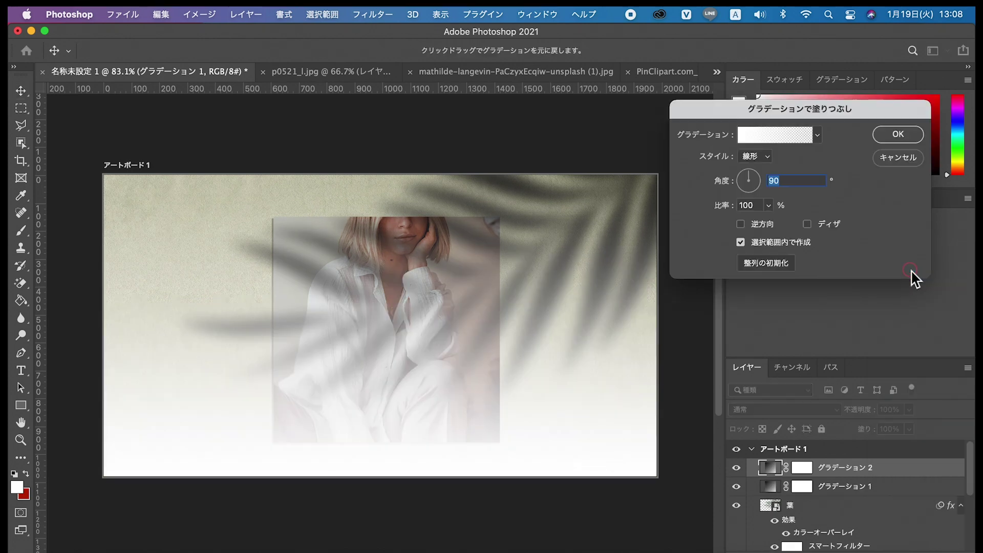
- Adjust options and the scale value in the Gradient Fill dialog
left_click(456, 414)
left_click(306, 312)
left_click(580, 288)
left_click_drag(757, 208, 713, 213)
type("1")
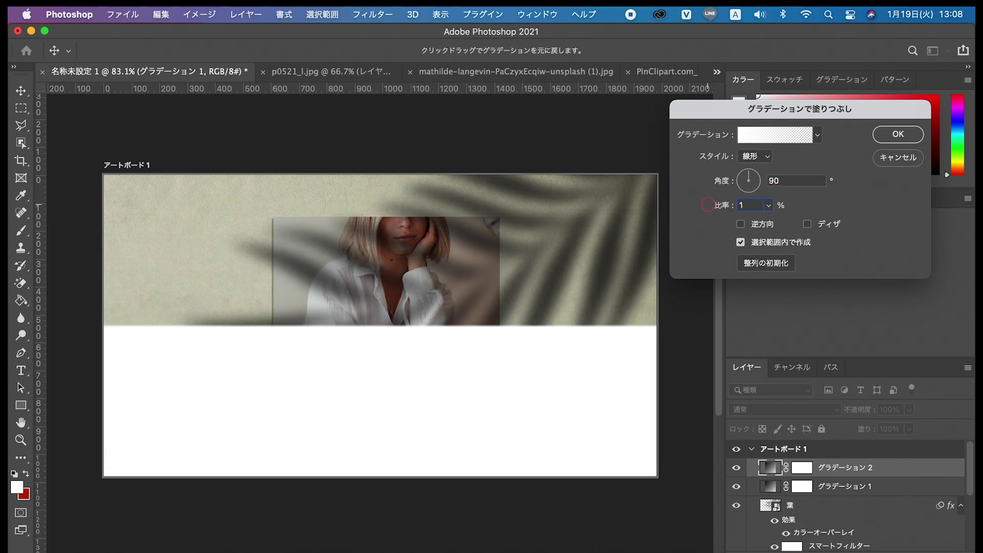
left_click(410, 330)
- Set the gradient to 45°, drag white into the bottom-left corner, scale 100%, and apply
left_click(737, 179)
type("45")
left_click(293, 327)
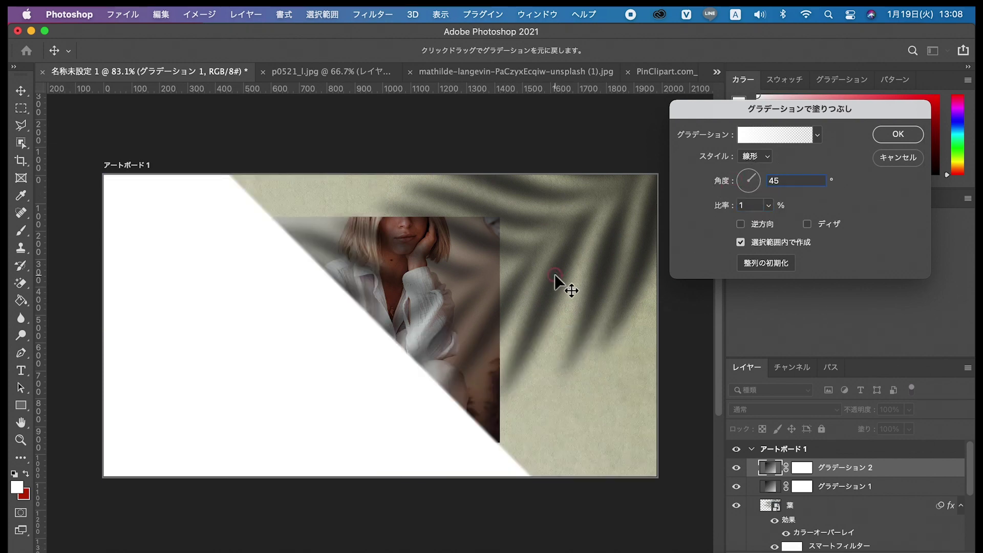
left_click_drag(300, 326, 150, 469)
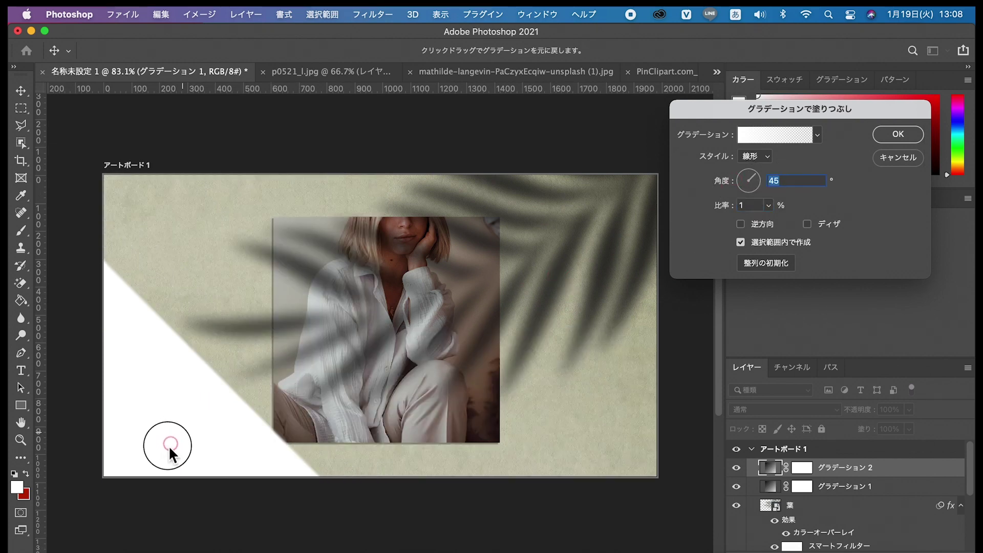
left_click_drag(148, 467, 127, 452)
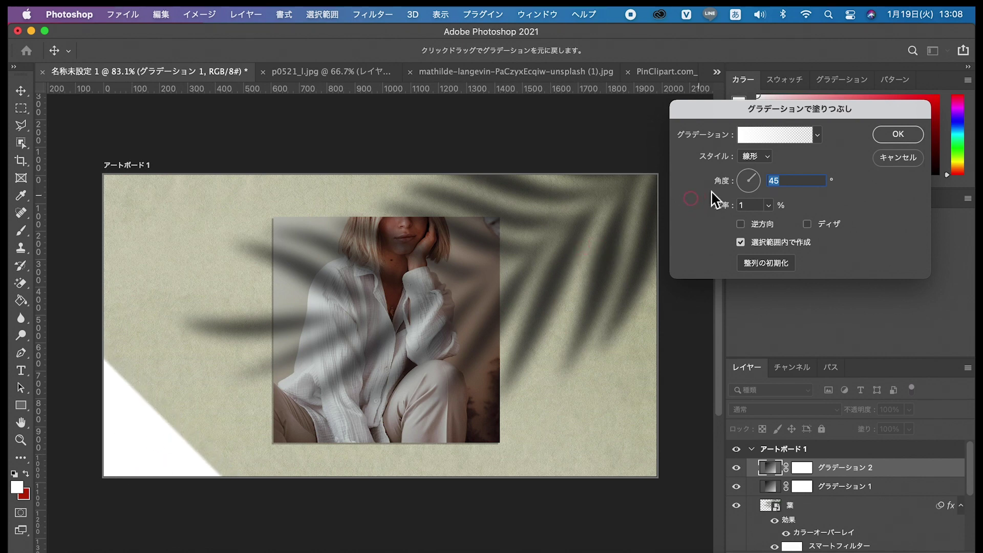
left_click(750, 207)
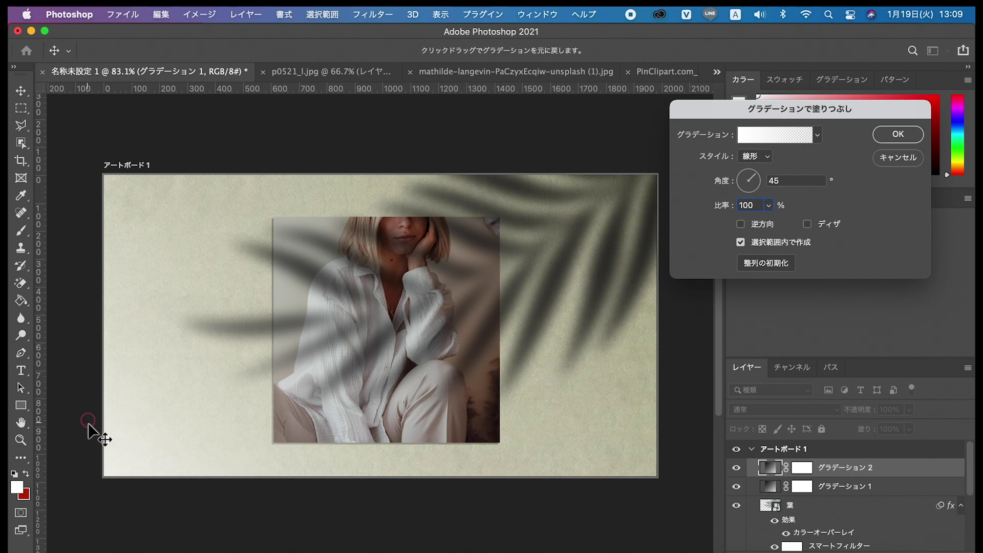
left_click(895, 135)
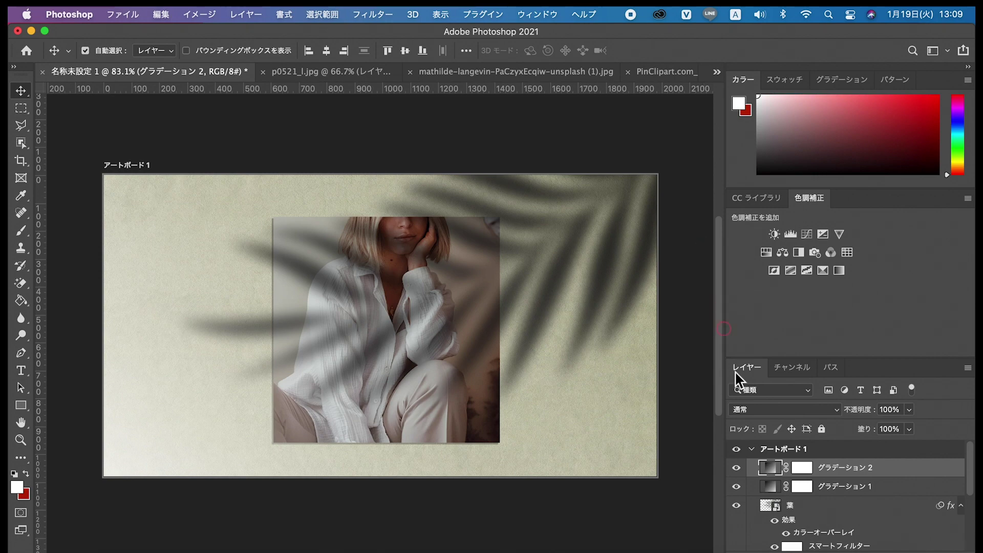
- Blend グラデーション 2 in Screen mode at 57% opacity
left_click(838, 410)
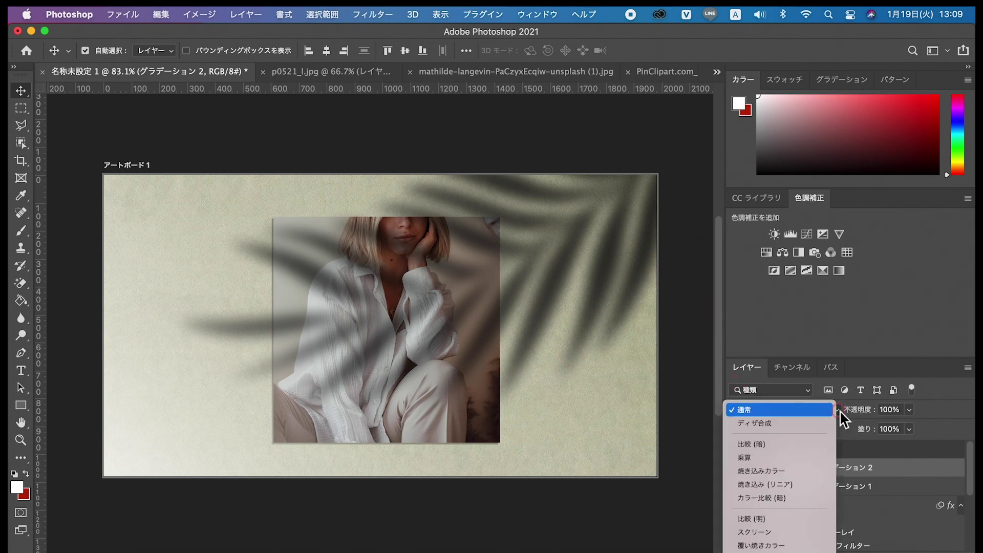
left_click(819, 465)
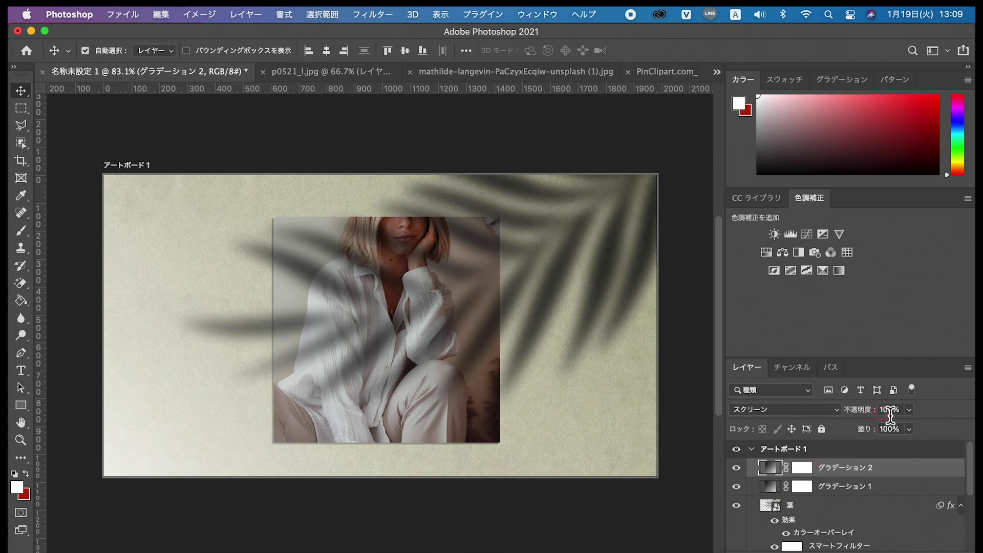
left_click(909, 409)
left_click_drag(901, 430, 891, 429)
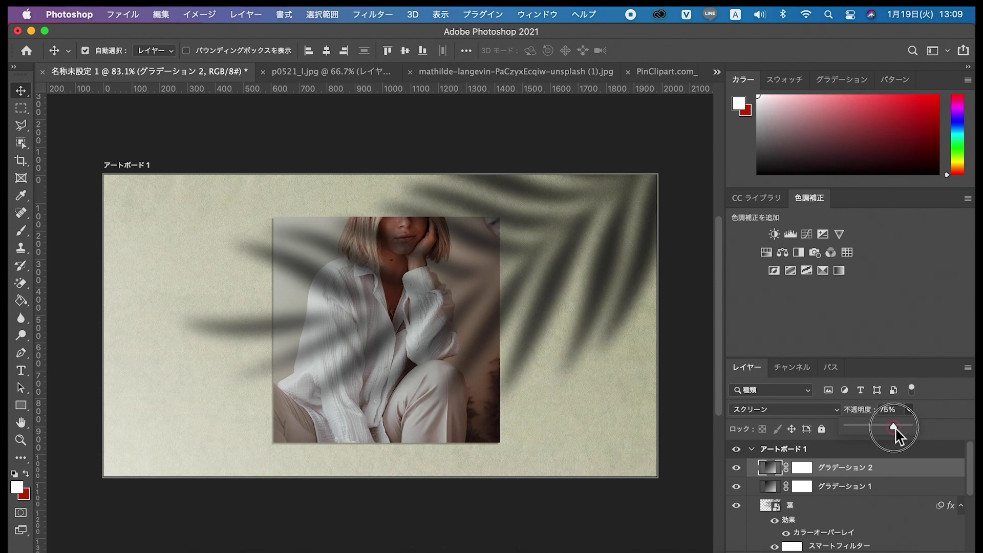
left_click_drag(891, 428, 881, 427)
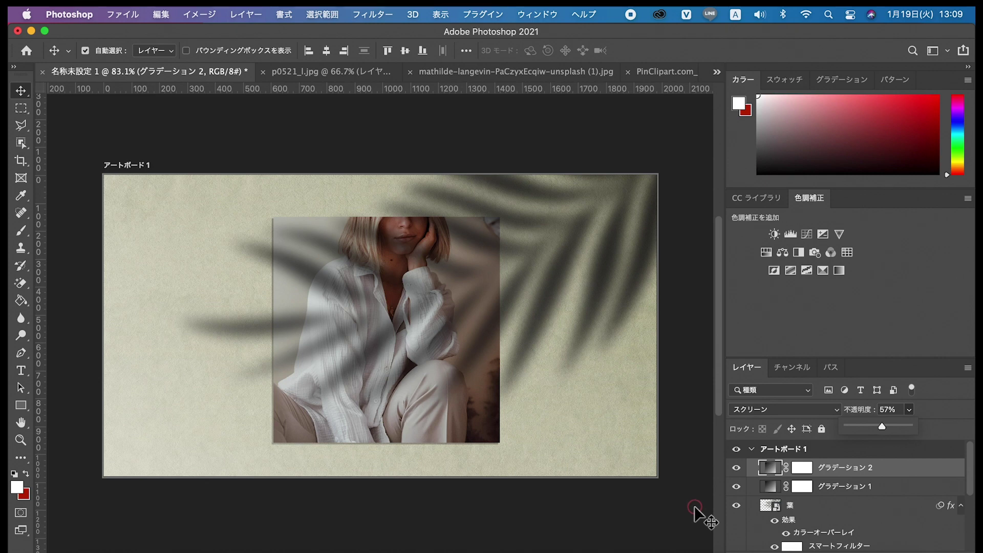
- Move the 葉 leaf shadow slightly up and to the right with Free Transform
left_click(787, 508)
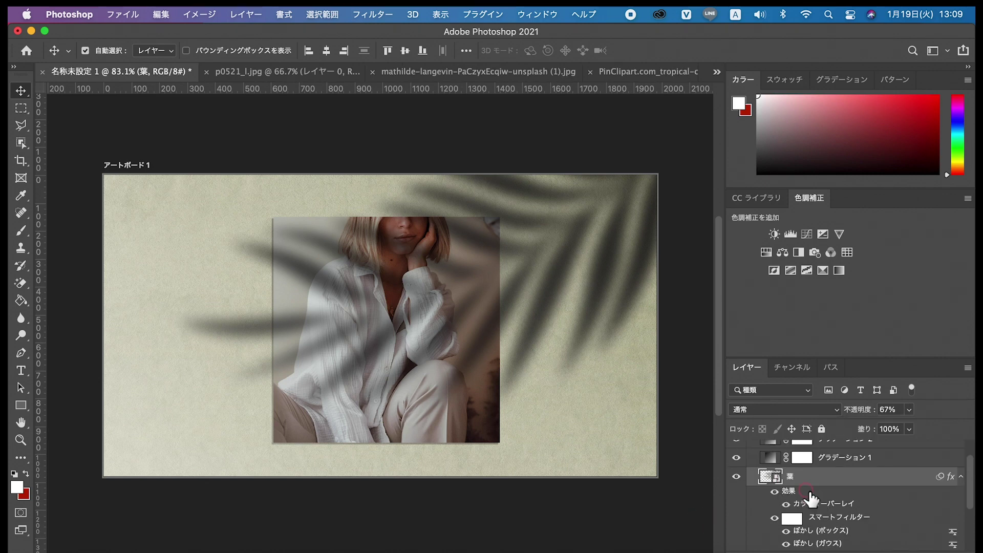
key("ctrl+t")
left_click_drag(541, 307, 596, 279)
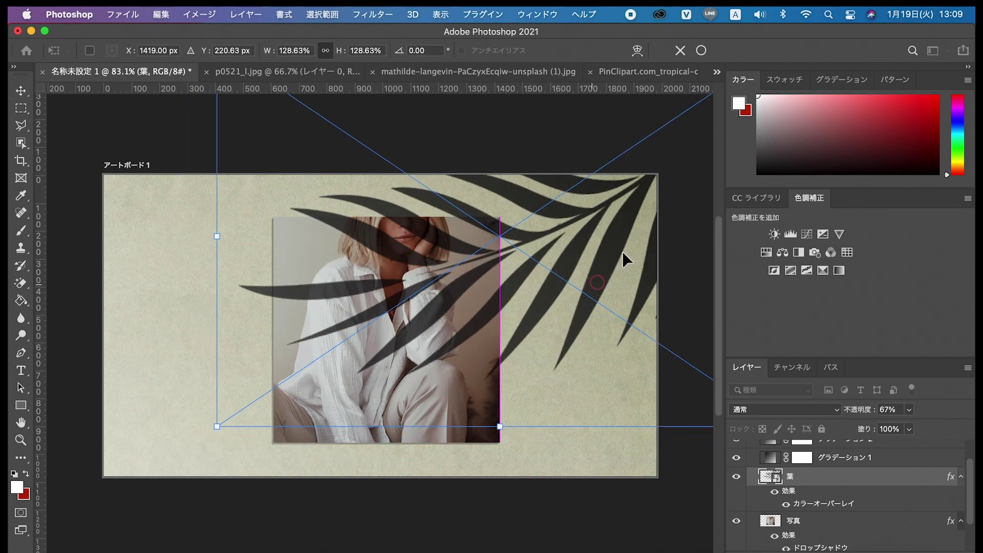
left_click(701, 51)
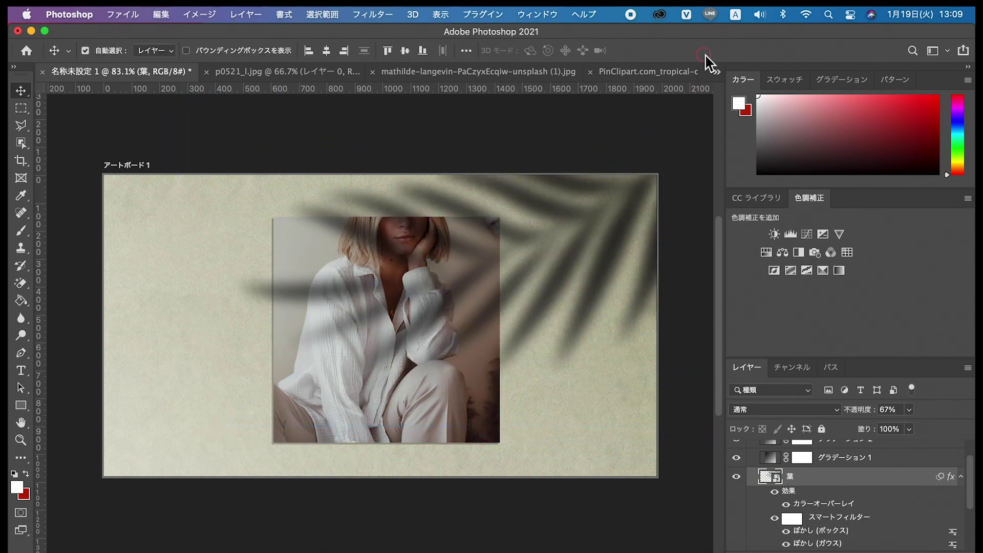
- Bring up the mask options menu for グラデーション 1
right_click(802, 483)
left_click(797, 487)
right_click(805, 489)
left_click(799, 487)
right_click(809, 484)
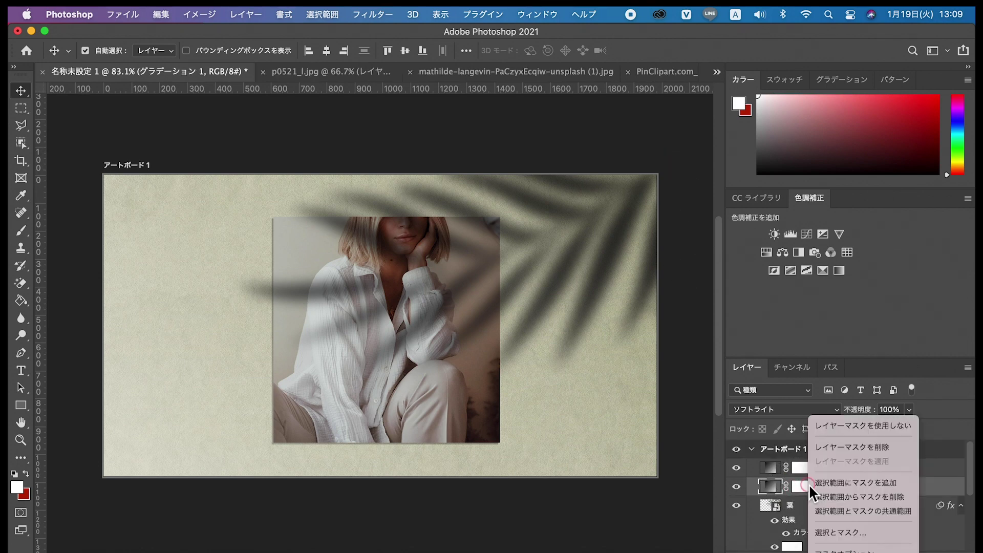
- Delete the layer masks on グラデーション 1 and グラデーション 2
left_click(840, 447)
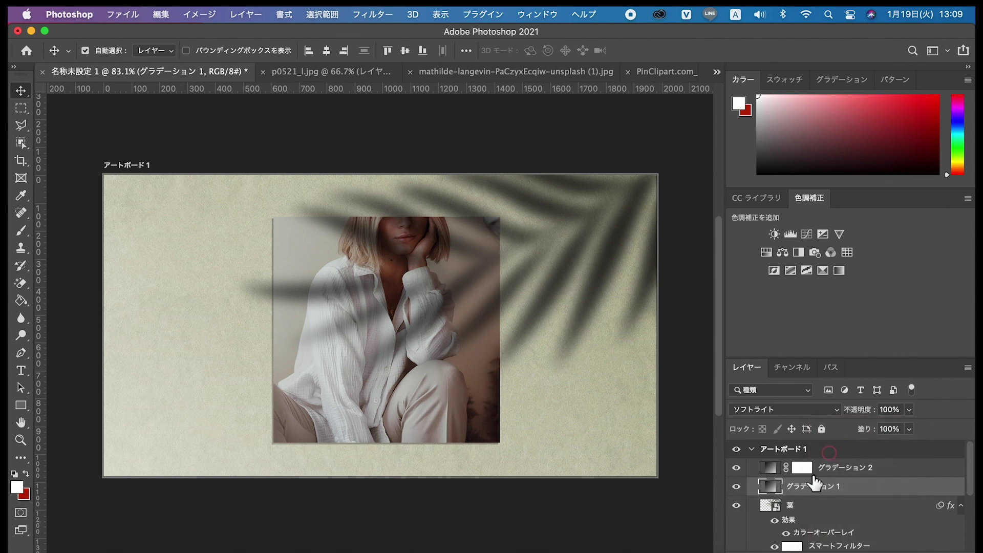
right_click(803, 467)
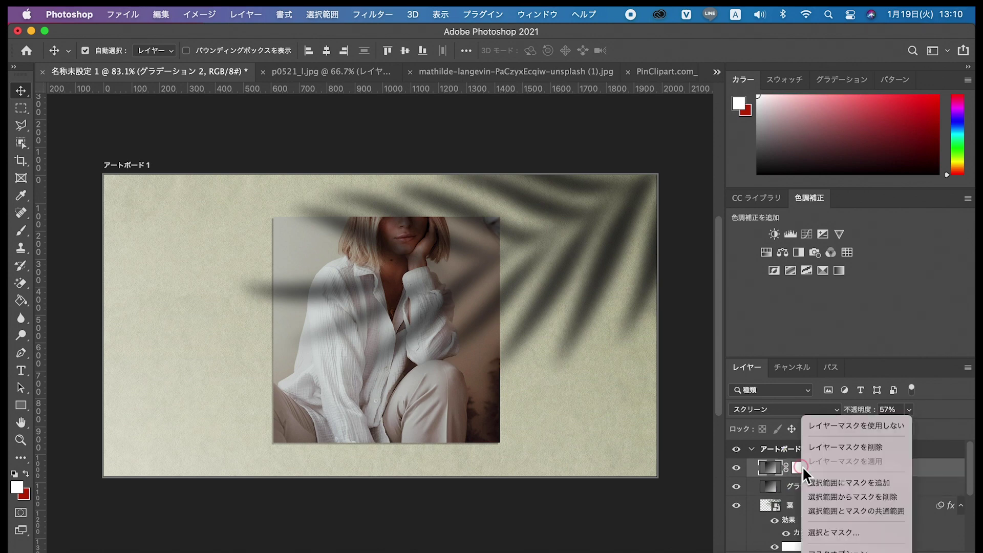
left_click(825, 447)
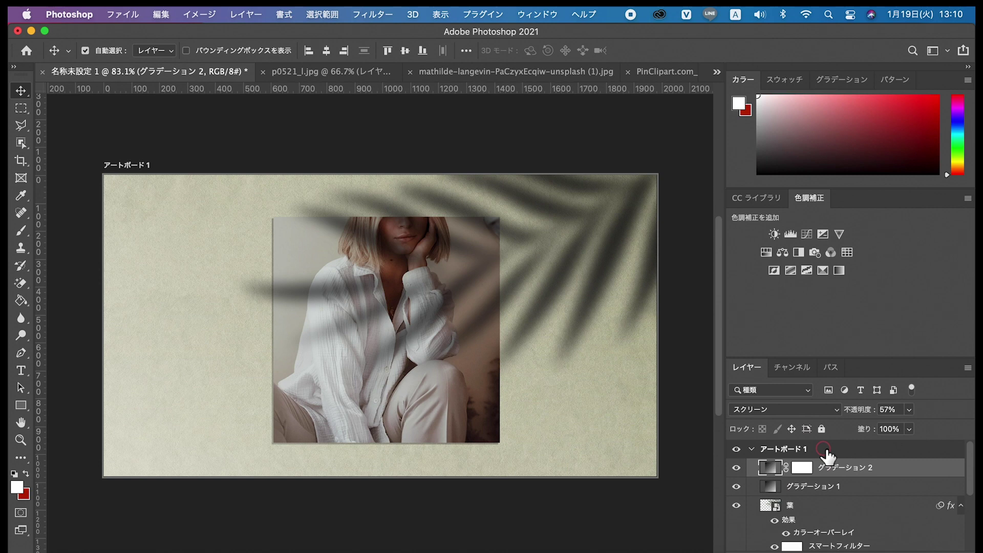
- Rename グラデーション 1 to グラデーション 黒
double_click(831, 487)
left_click(841, 487)
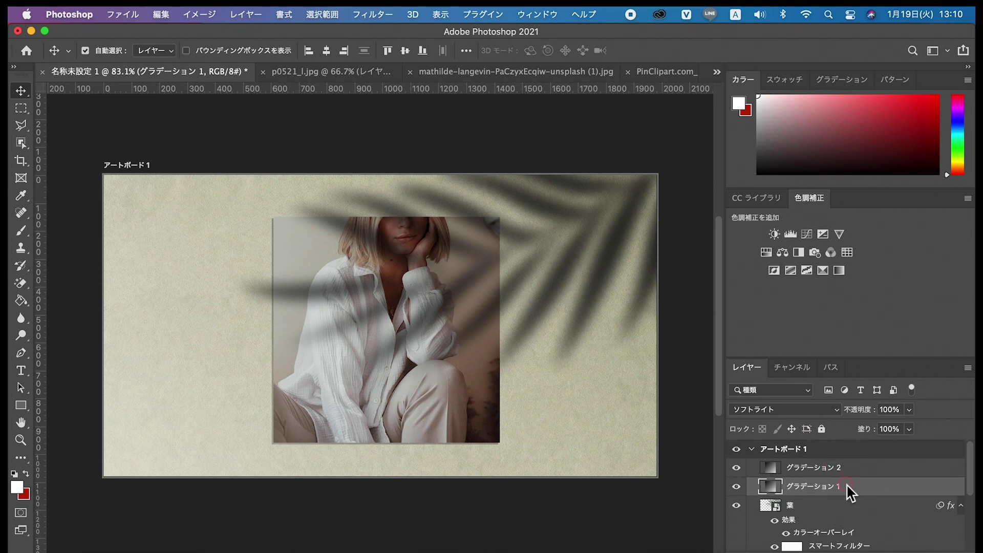
double_click(842, 487)
key("BackSpace")
type("uro")
key("Return")
key("Return")
- Rename グラデーション 2 to グラデーション 白 and set the 葉 leaf shadow to 26% opacity
double_click(842, 467)
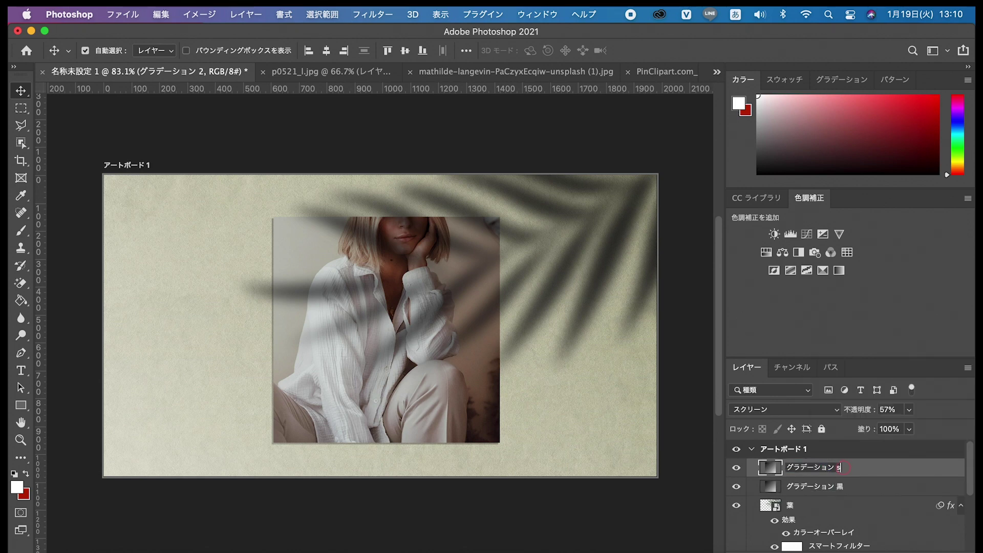
key("space")
key("Return")
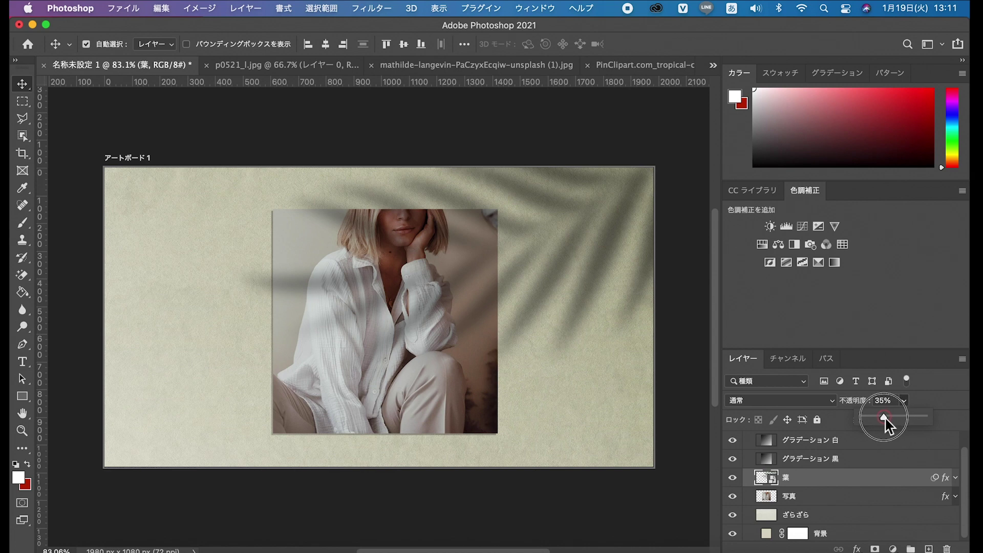
left_click_drag(884, 418, 879, 419)
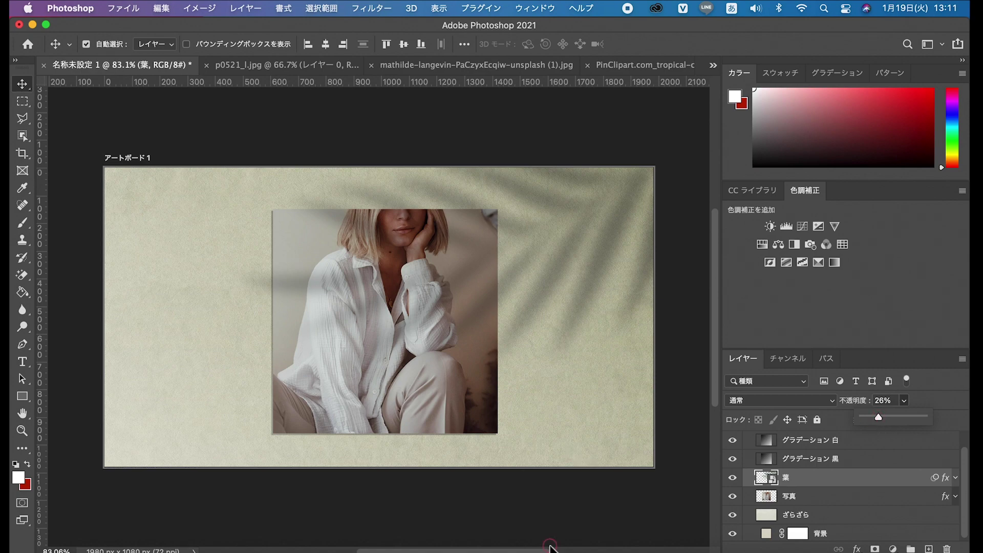
- Open Save for Web (Legacy) with JPEG quality 100 as the output format
left_click(124, 8)
left_click(341, 143)
left_click(128, 8)
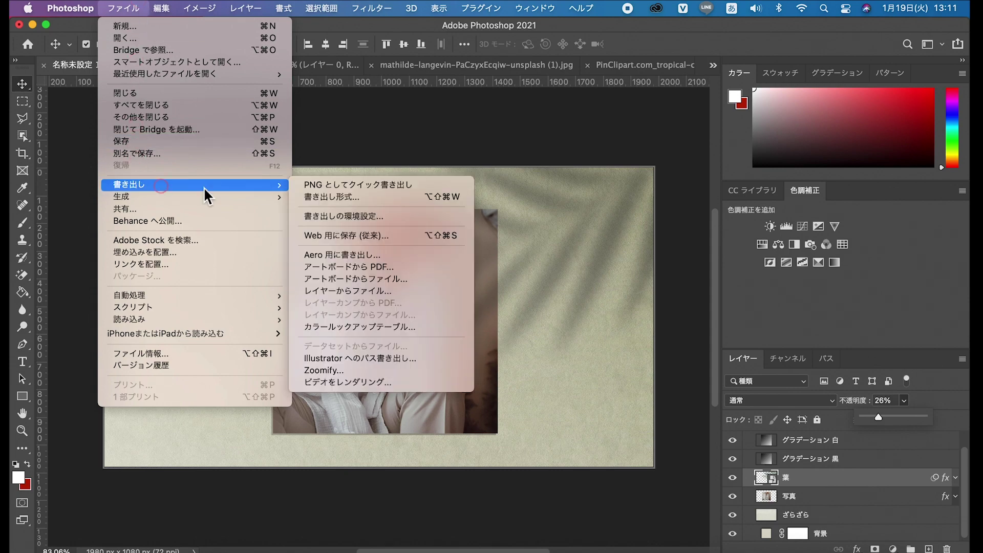
mouse_move(129, 184)
left_click(416, 236)
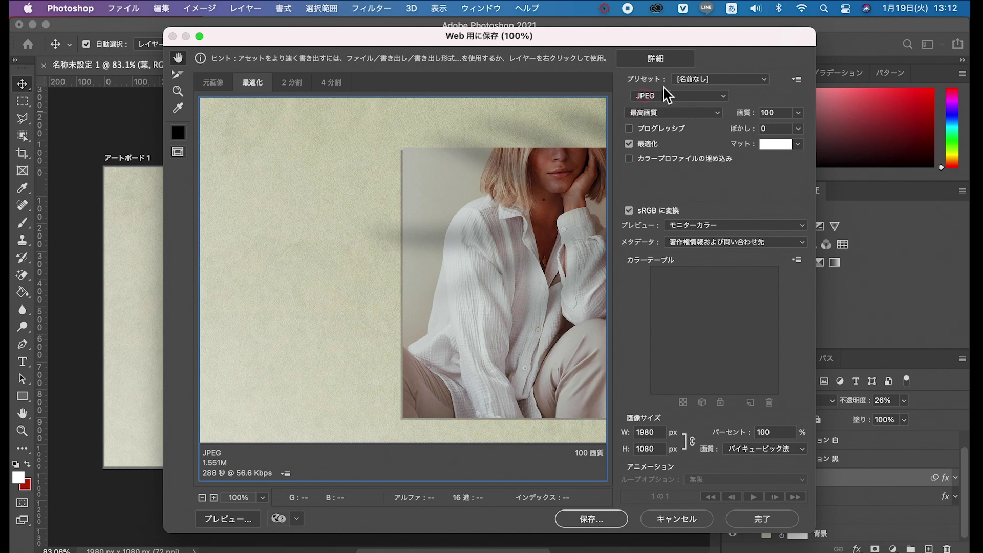
left_click(665, 96)
left_click(621, 97)
- Save the export as shadowdesign.jpg
left_click(590, 520)
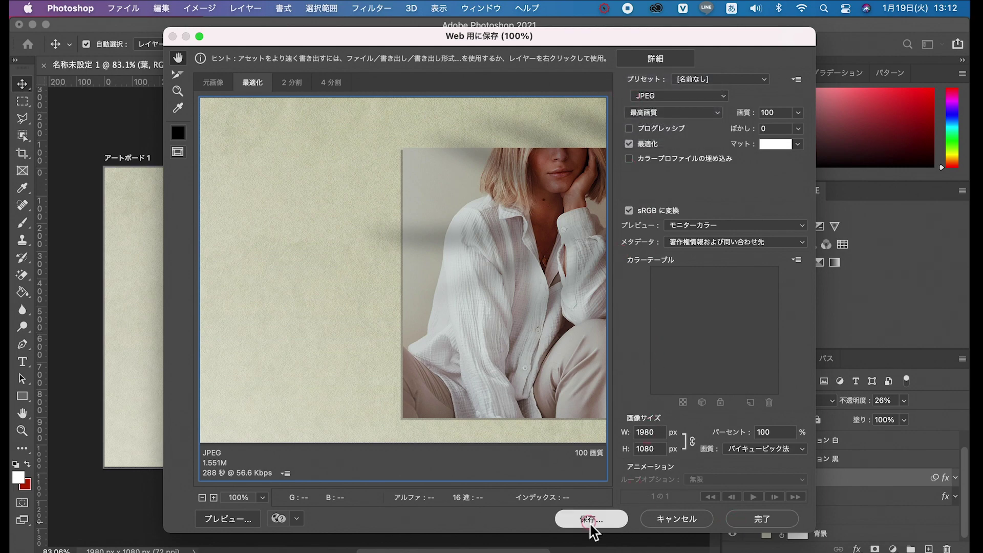
left_click(455, 69)
type("shadowdesig")
left_click(796, 451)
left_click(822, 486)
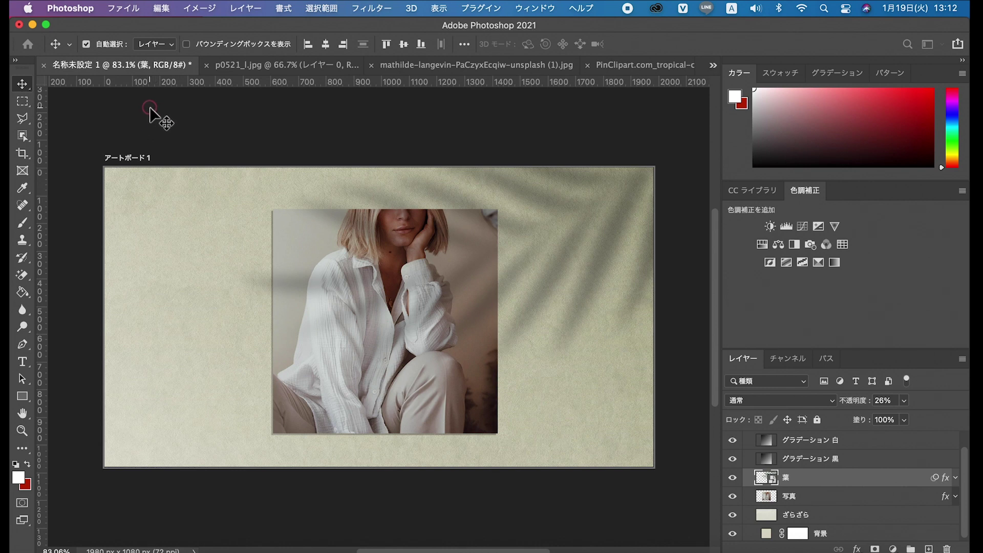
- Save the layered document to the computer as shadowdesign.psd
left_click(125, 7)
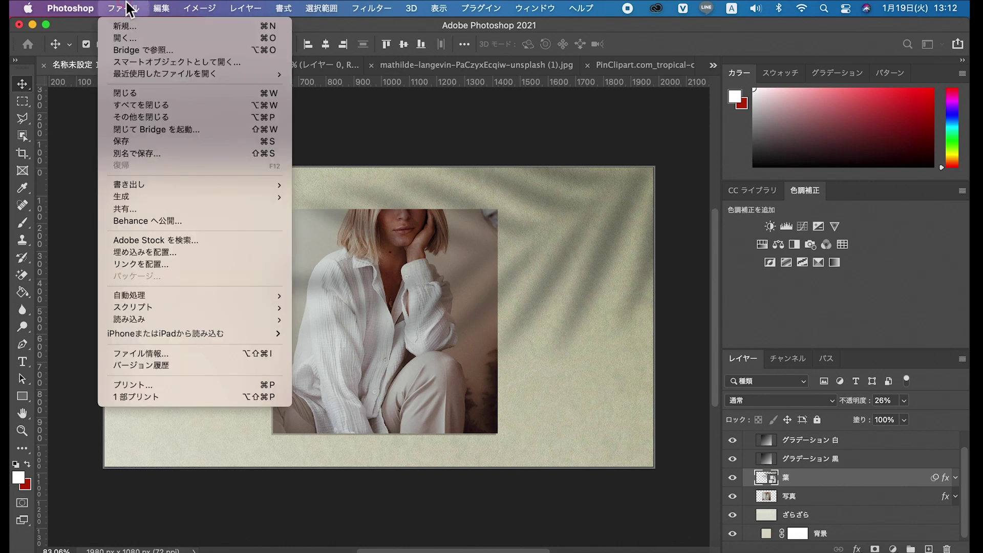
left_click(128, 146)
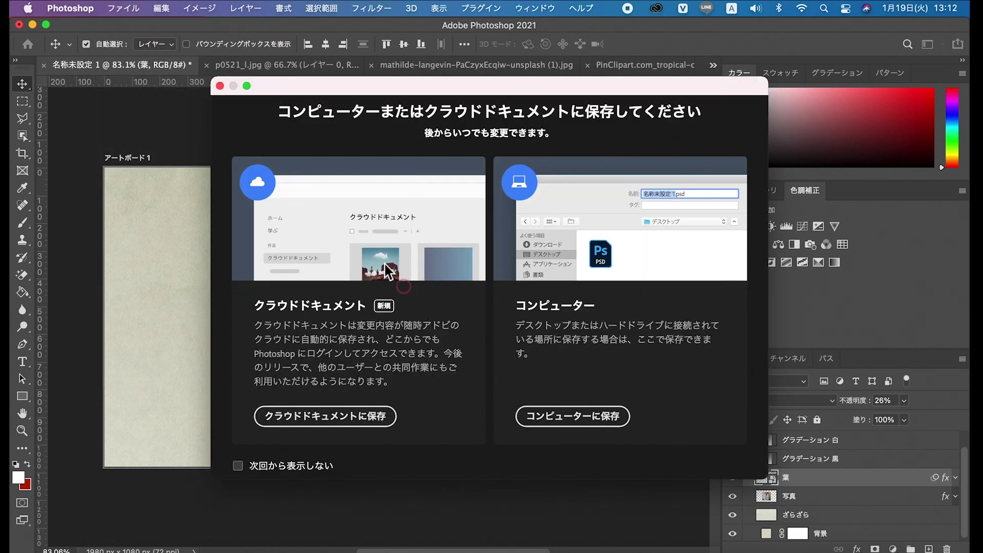
left_click(537, 423)
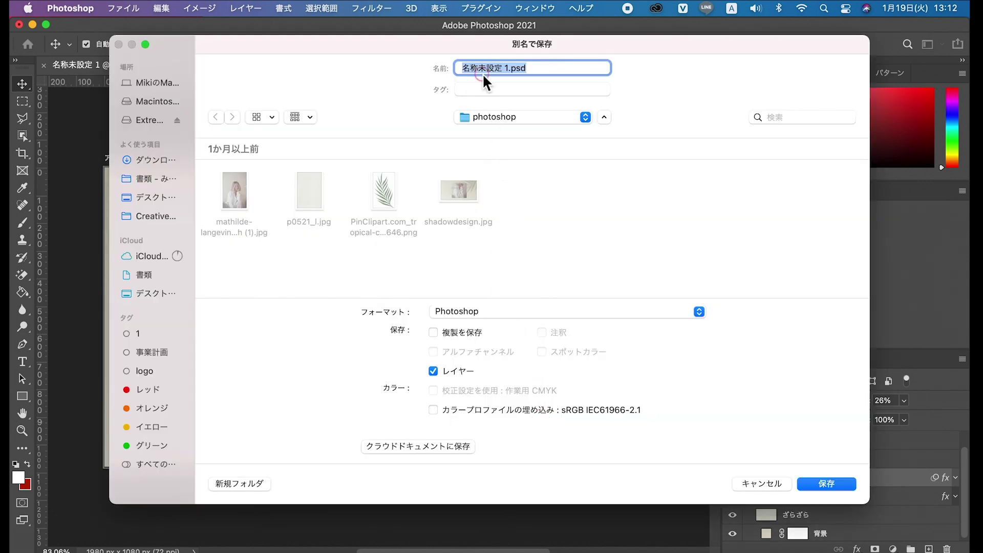
left_click(457, 180)
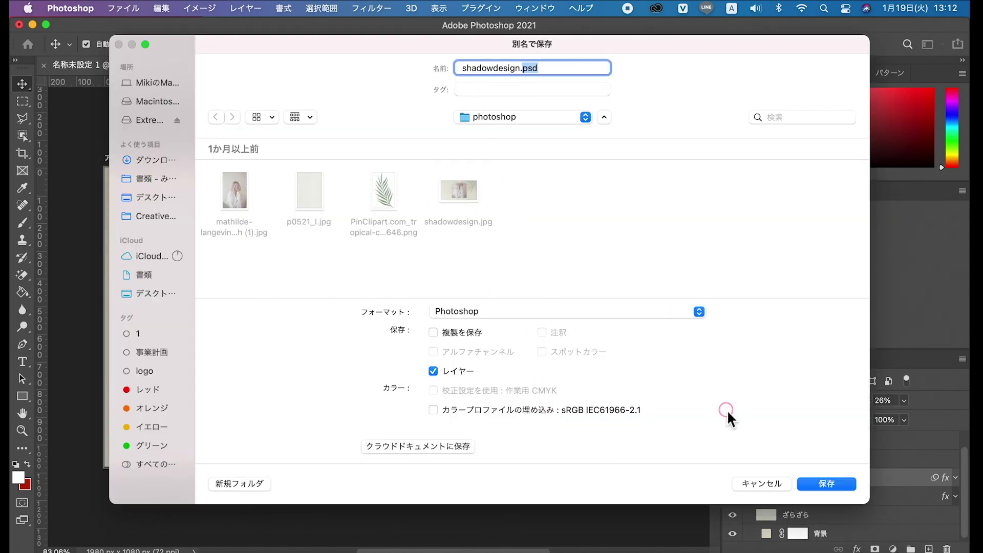
left_click(801, 482)
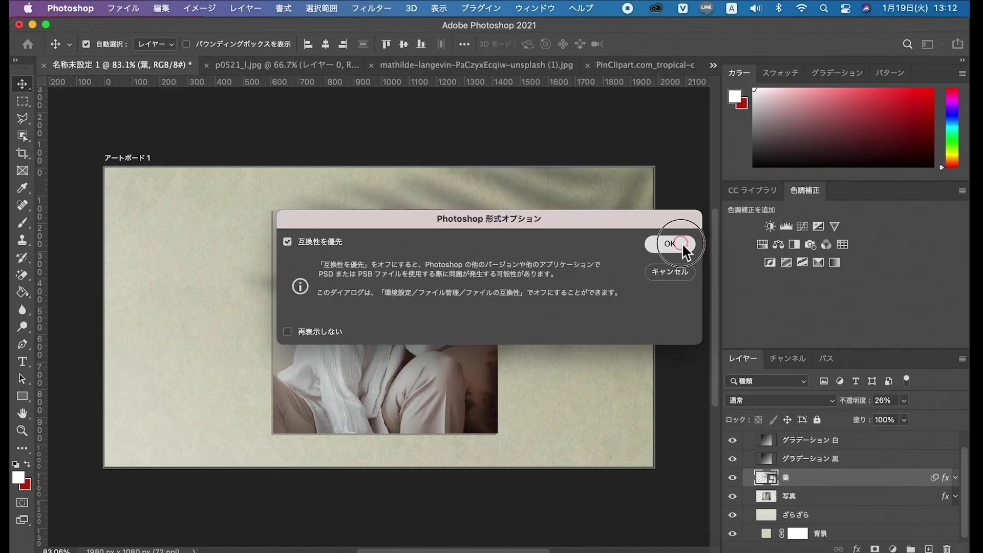